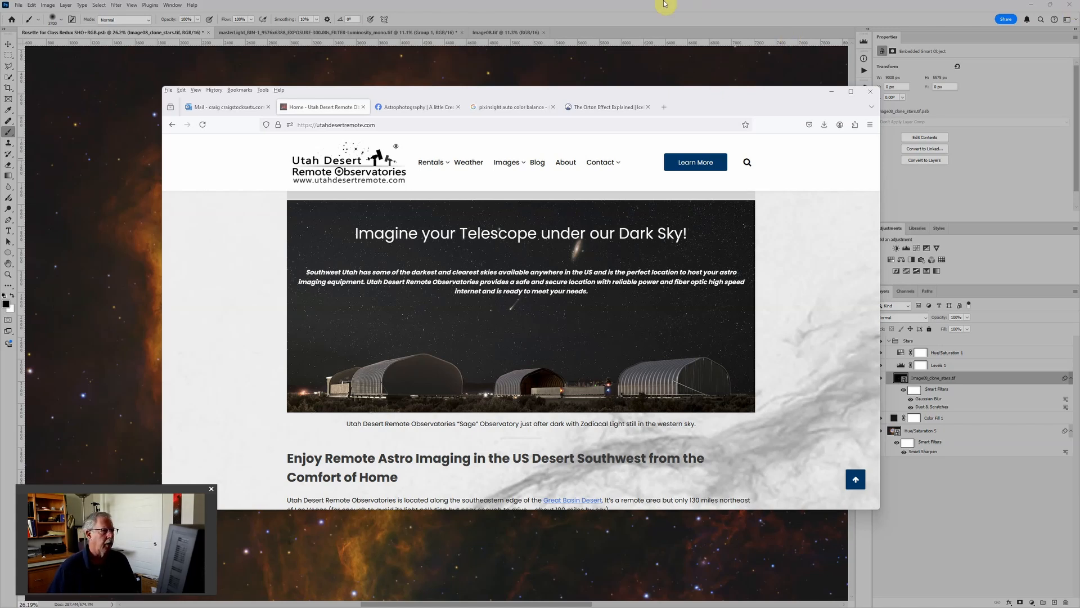
Step: Bring the Rosette nebula image in Photoshop to the front, and switch to PixInsight
left_click(515, 7)
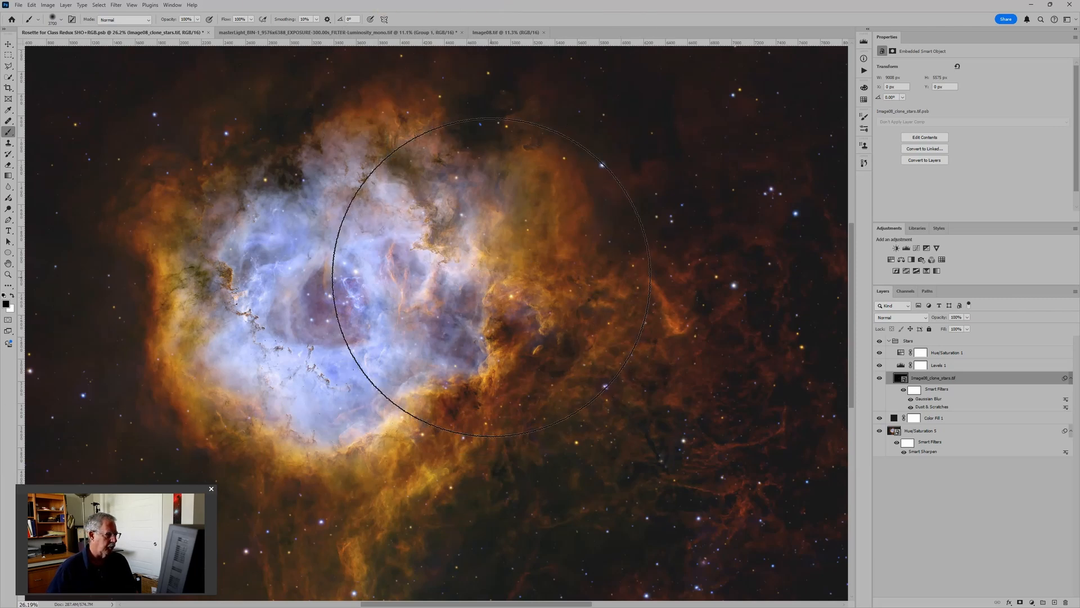
mouse_move(603, 606)
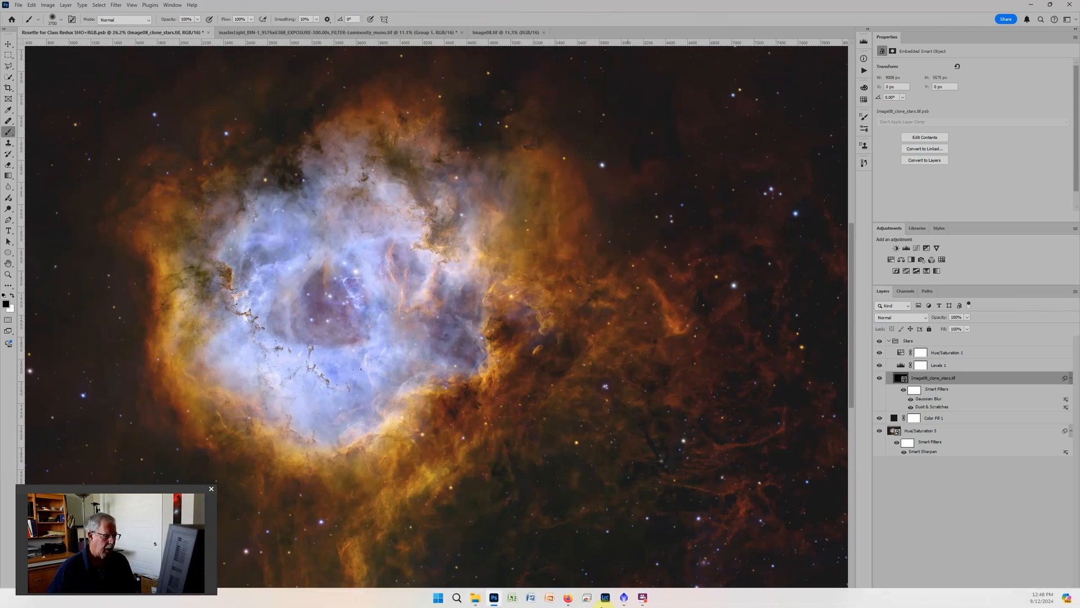
left_click(605, 600)
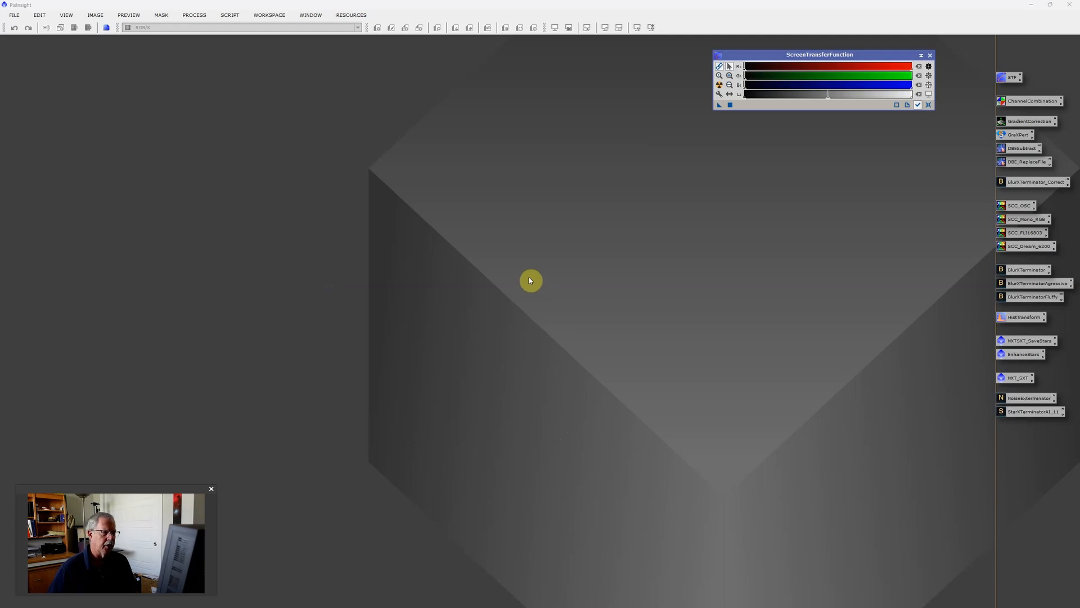
Step: Open the Blue, Green, Red, Hydrogen, Oxygen and Sulfur master light images from the Rosette Example master folder
double_click(556, 243)
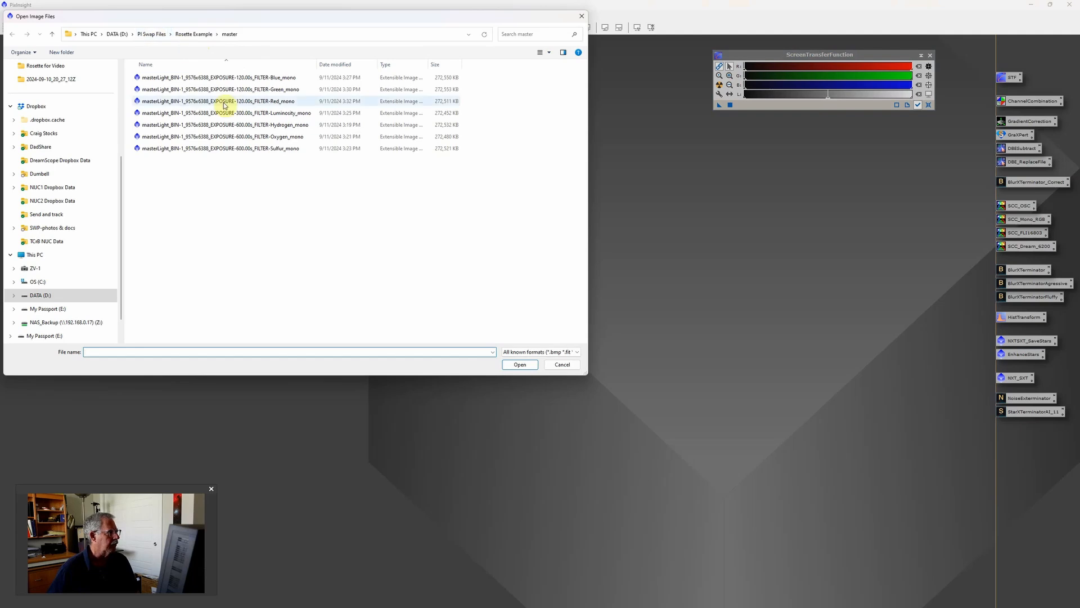
left_click(188, 34)
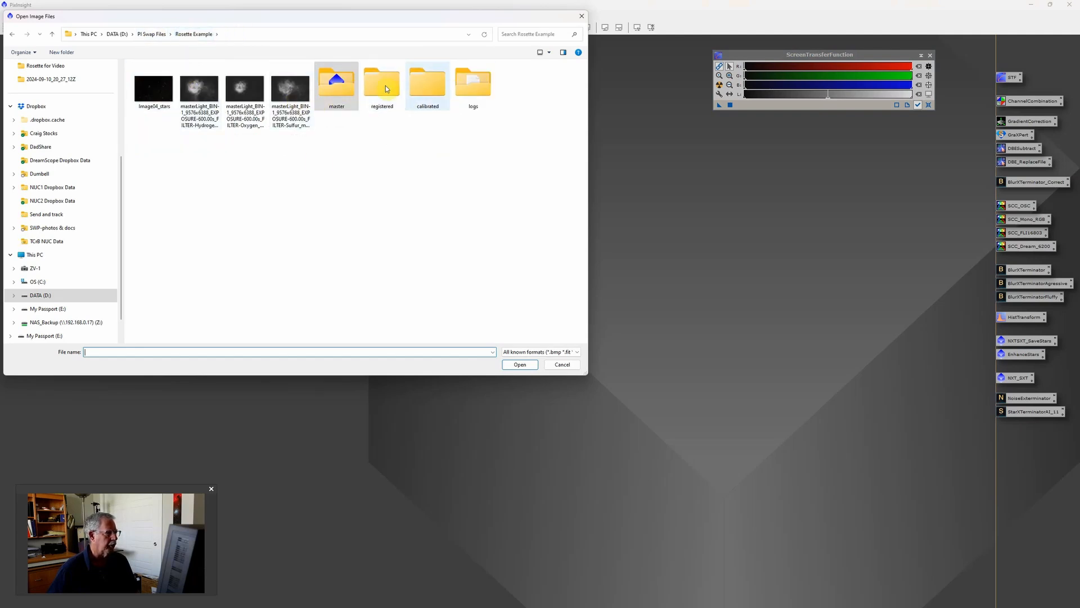
double_click(345, 90)
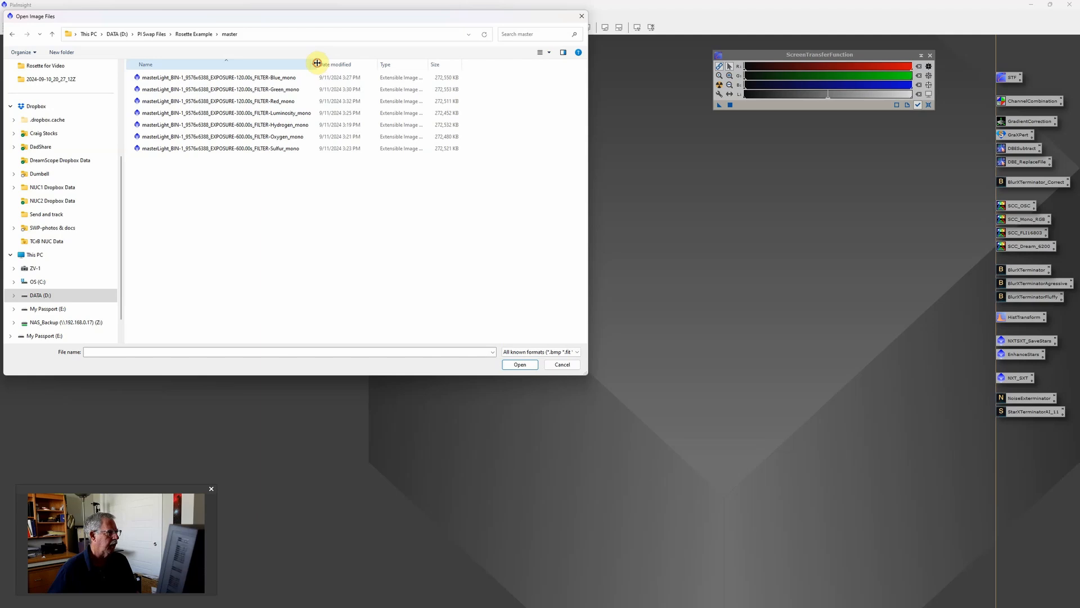
left_click_drag(317, 63, 332, 63)
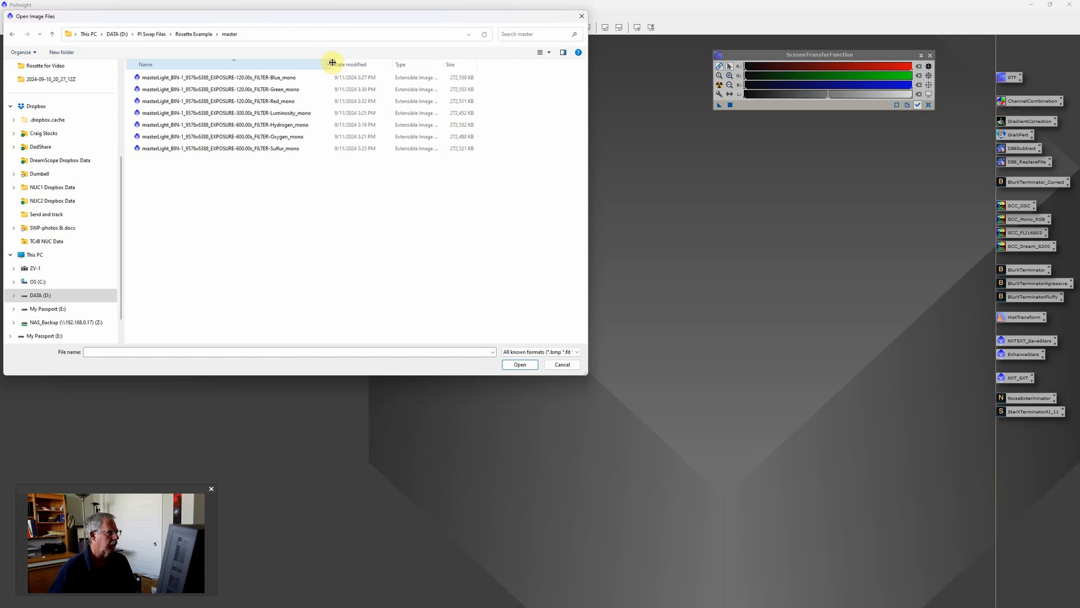
left_click(296, 80)
left_click(292, 105, "shift")
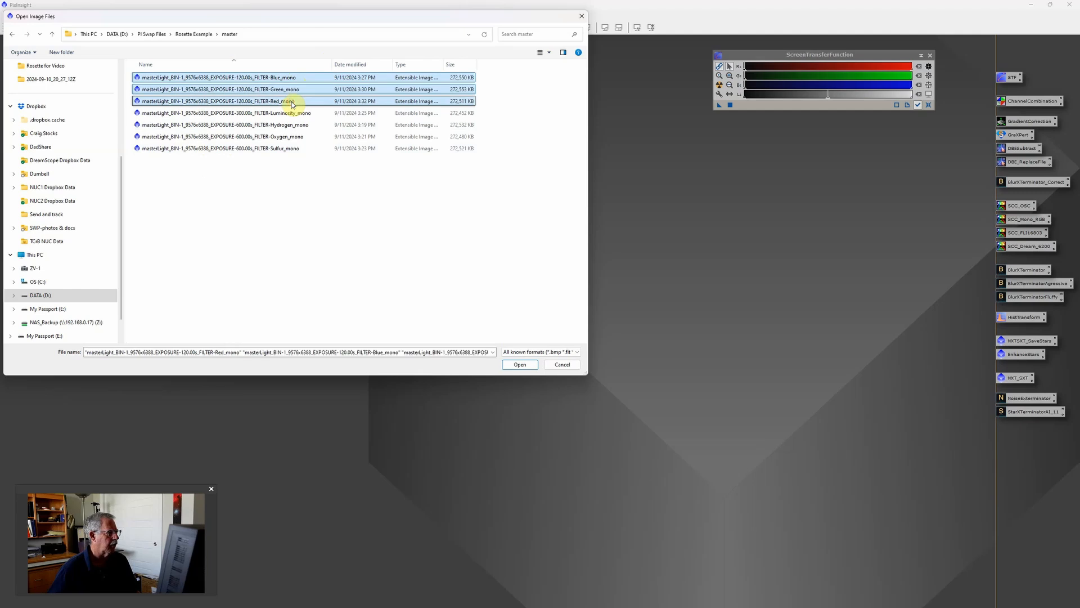
left_click(300, 126, "ctrl")
left_click(299, 139, "ctrl")
left_click(295, 148, "ctrl")
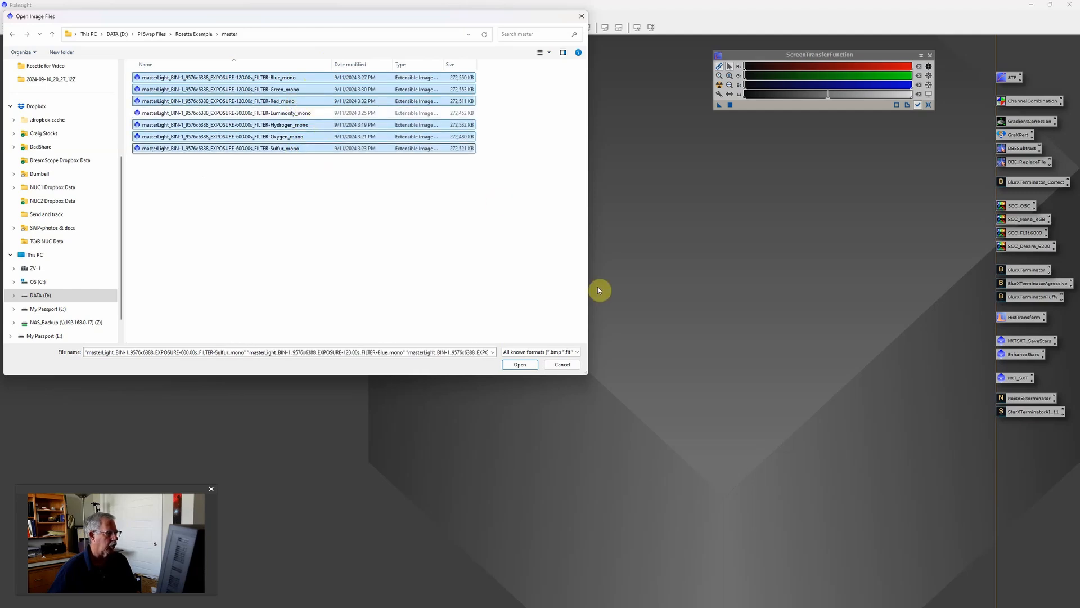
left_click(518, 366)
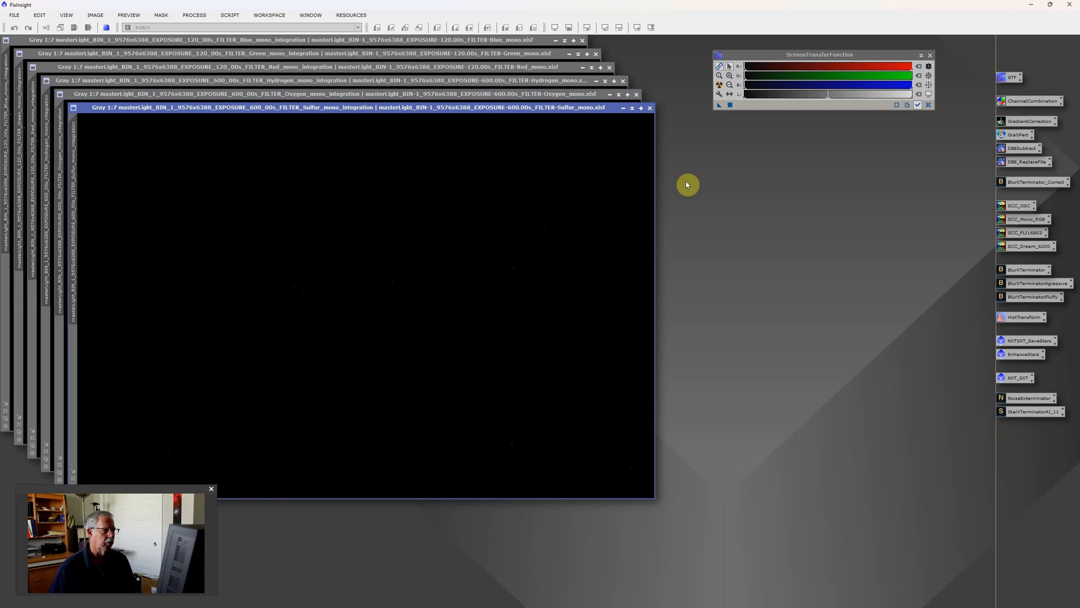
Step: Auto-stretch the display of the Sulfur, Oxygen and Hydrogen master images with ScreenTransferFunction
left_click(720, 85)
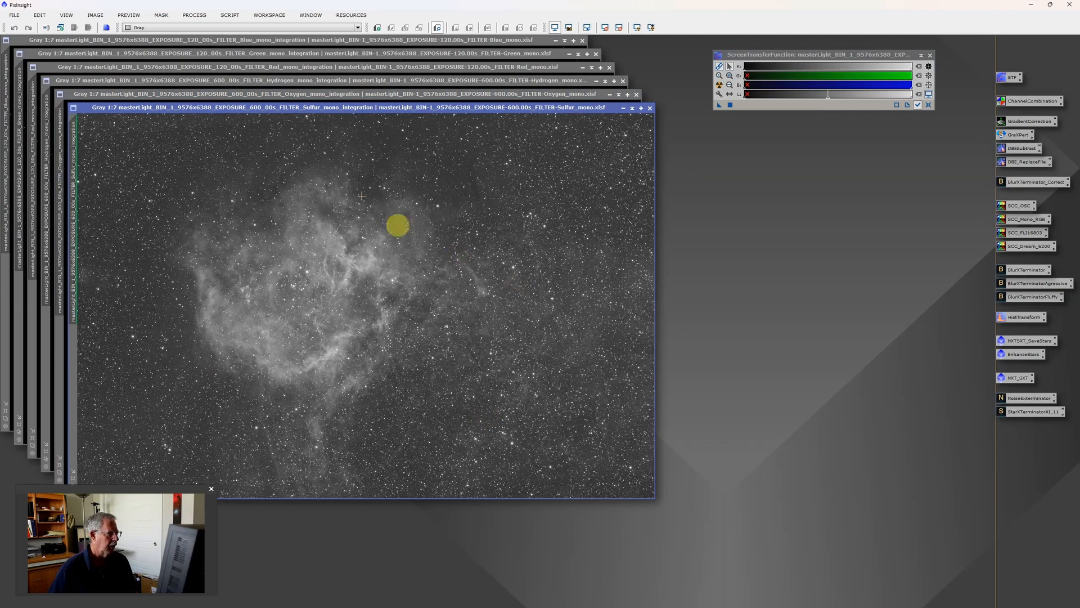
left_click(551, 94)
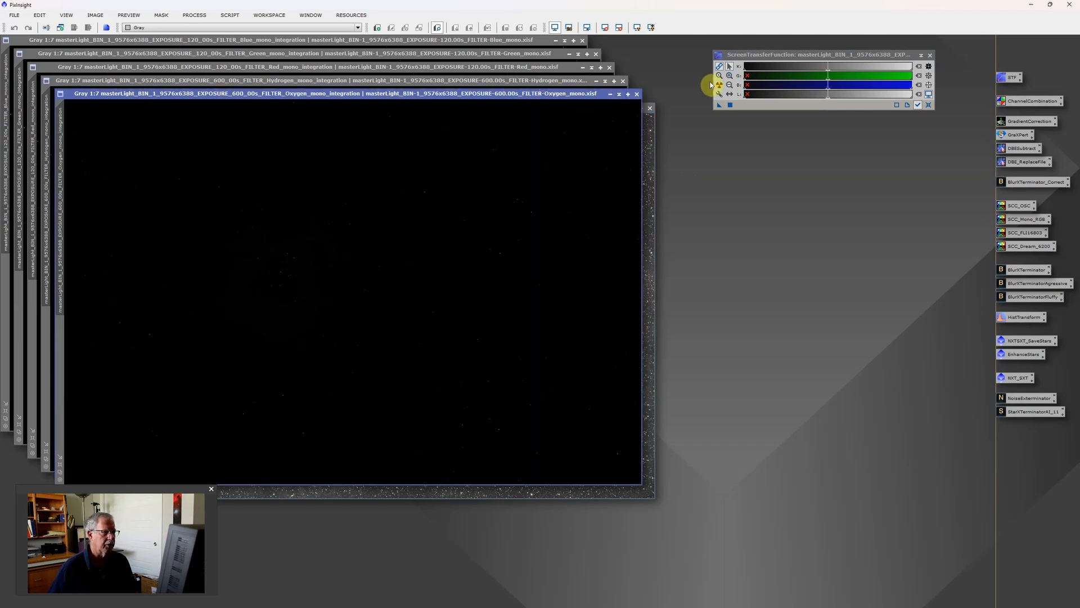
left_click(719, 84)
left_click(562, 81)
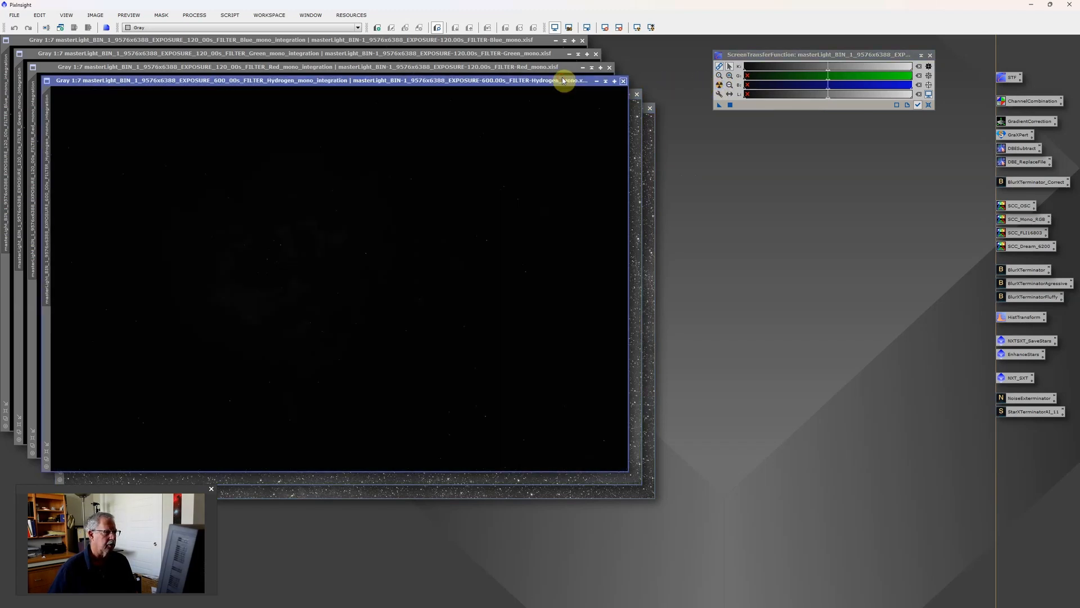
left_click(719, 85)
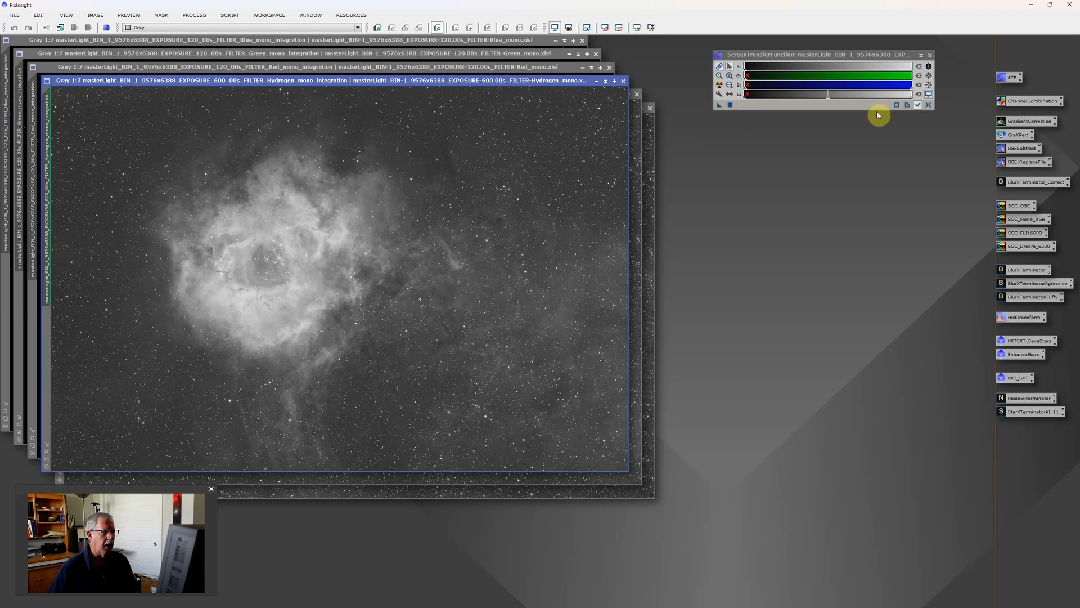
Step: Combine the Red, Green and Blue masters into a new RGB color image with ChannelCombination
double_click(1032, 100)
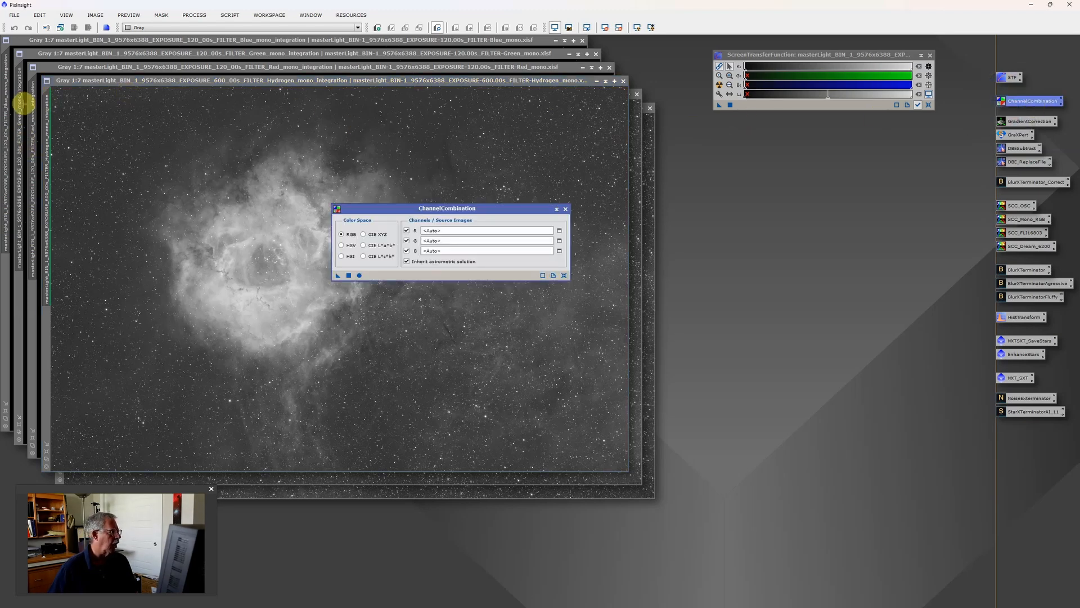
left_click_drag(35, 103, 488, 230)
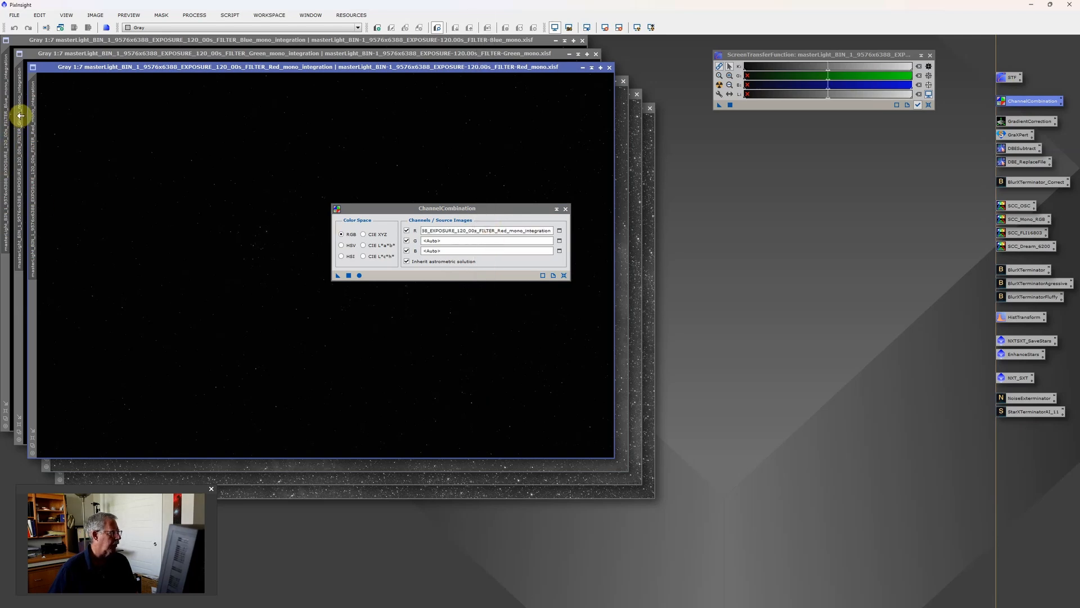
left_click_drag(19, 113, 473, 244)
left_click_drag(10, 86, 447, 251)
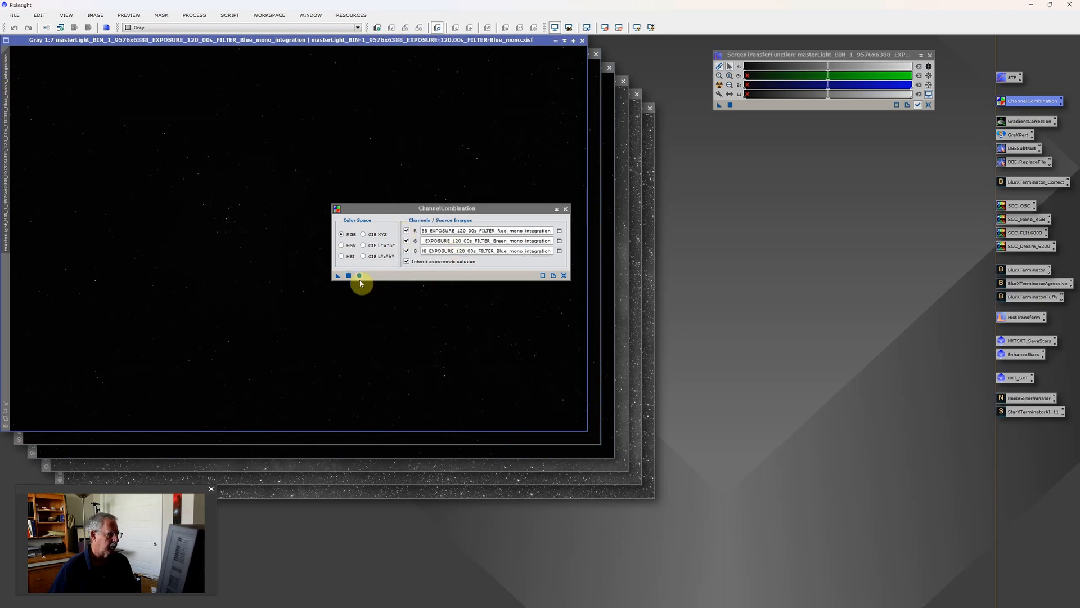
left_click(359, 275)
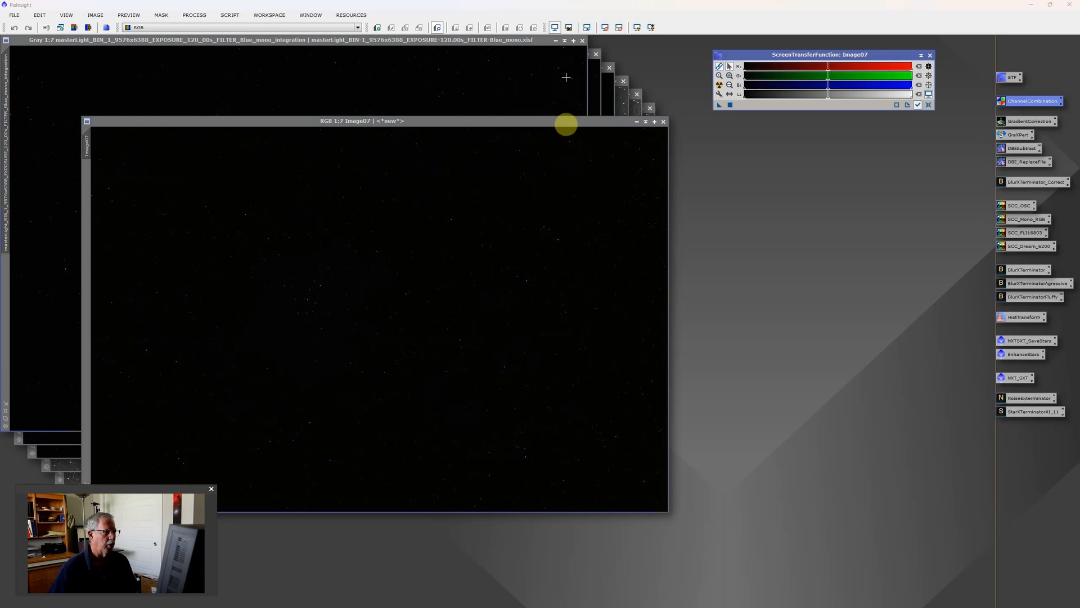
Step: Close the individual Blue, Green and Red master images
left_click(583, 42)
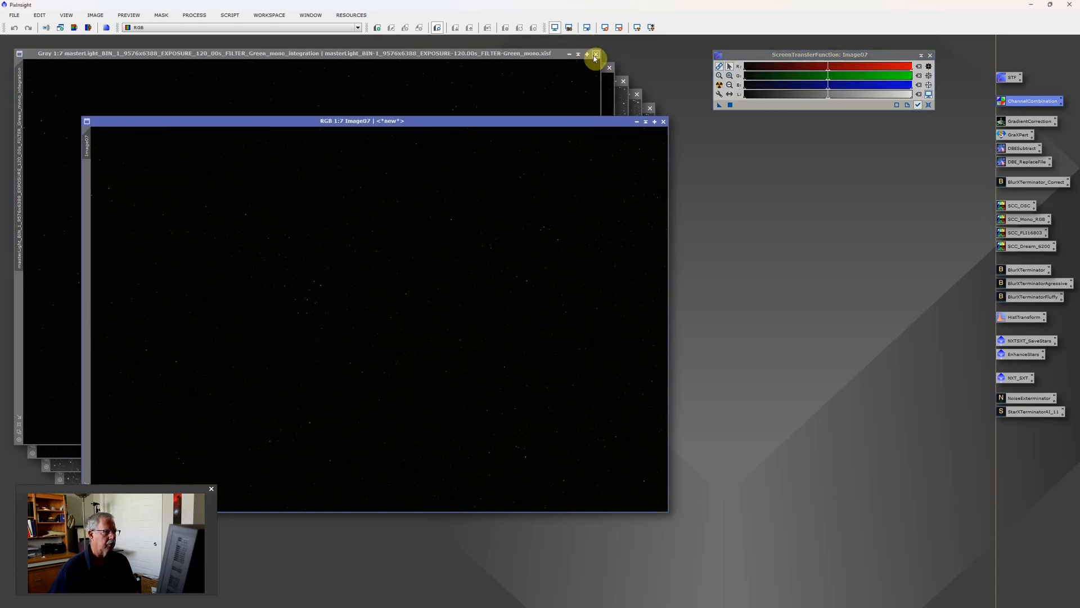
left_click(595, 54)
left_click(609, 69)
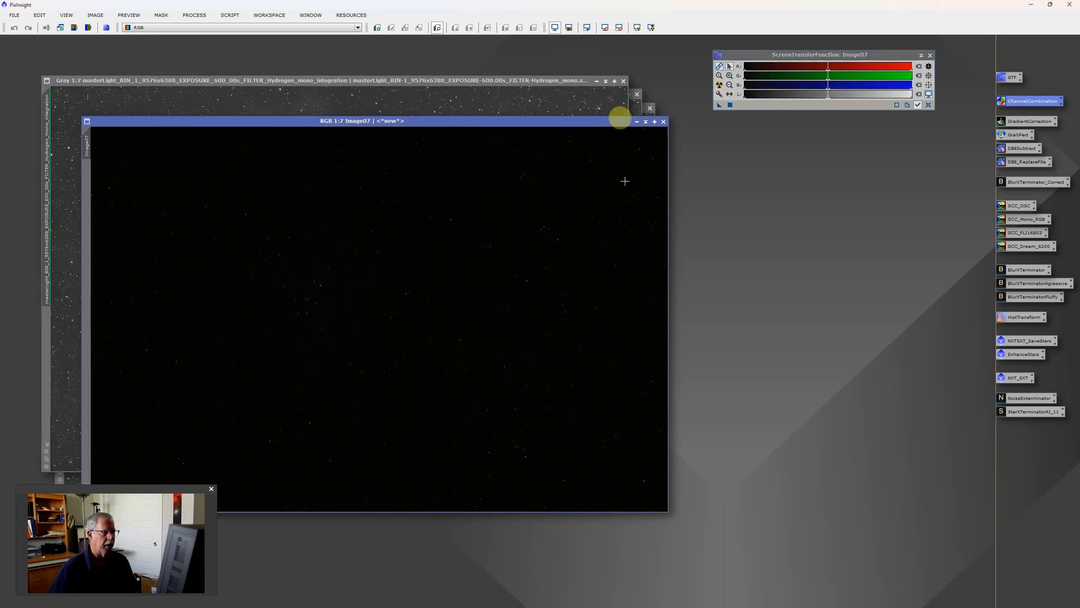
Step: Auto-stretch the display of the combined RGB image, first with linked channels and again with the channels unlinked
left_click_drag(572, 125, 583, 129)
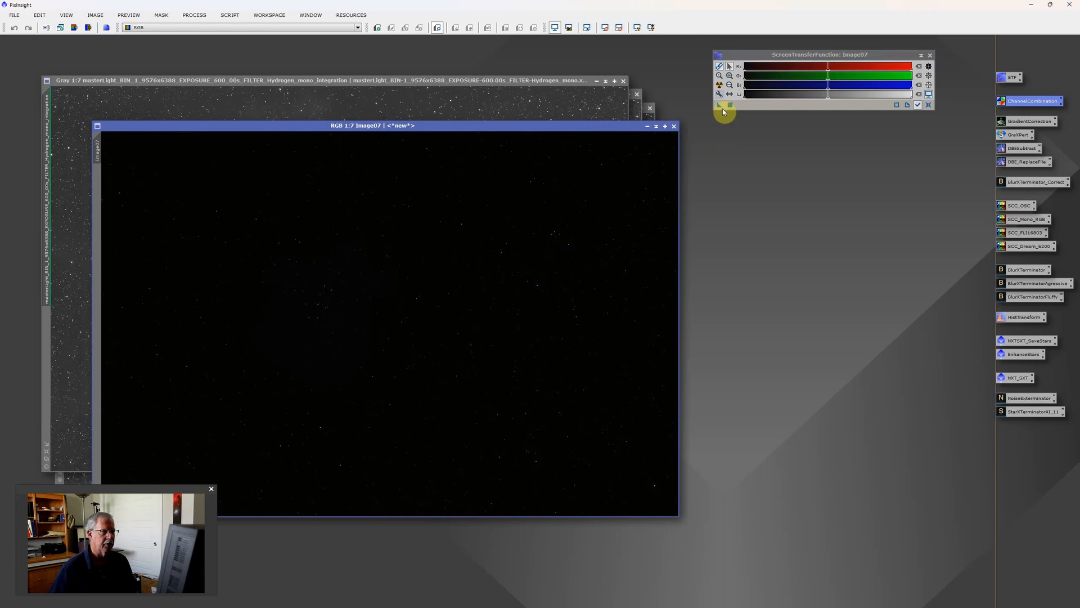
left_click(718, 85)
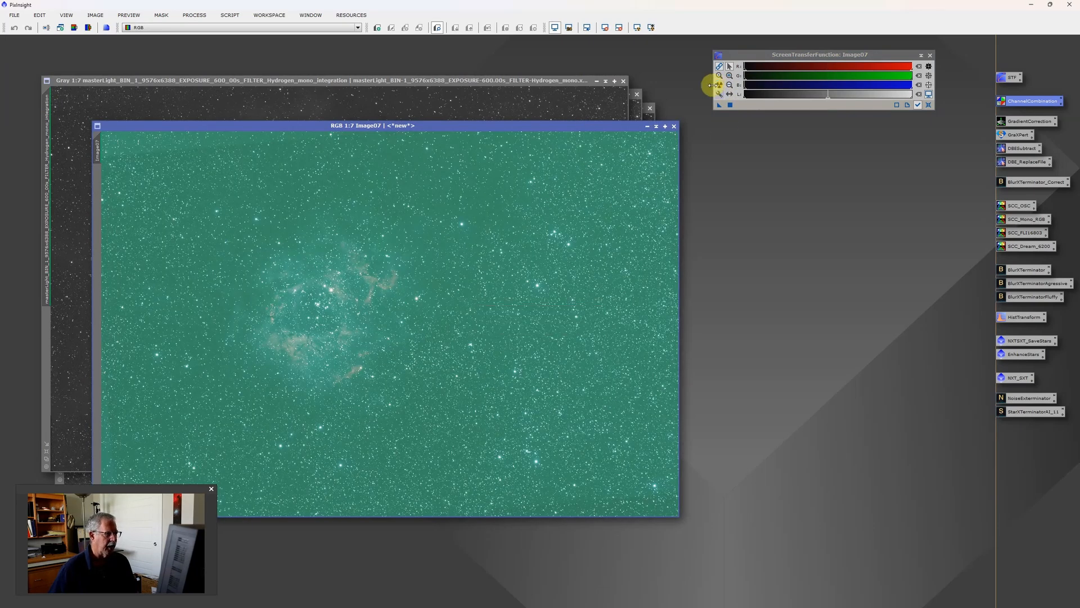
left_click(719, 66)
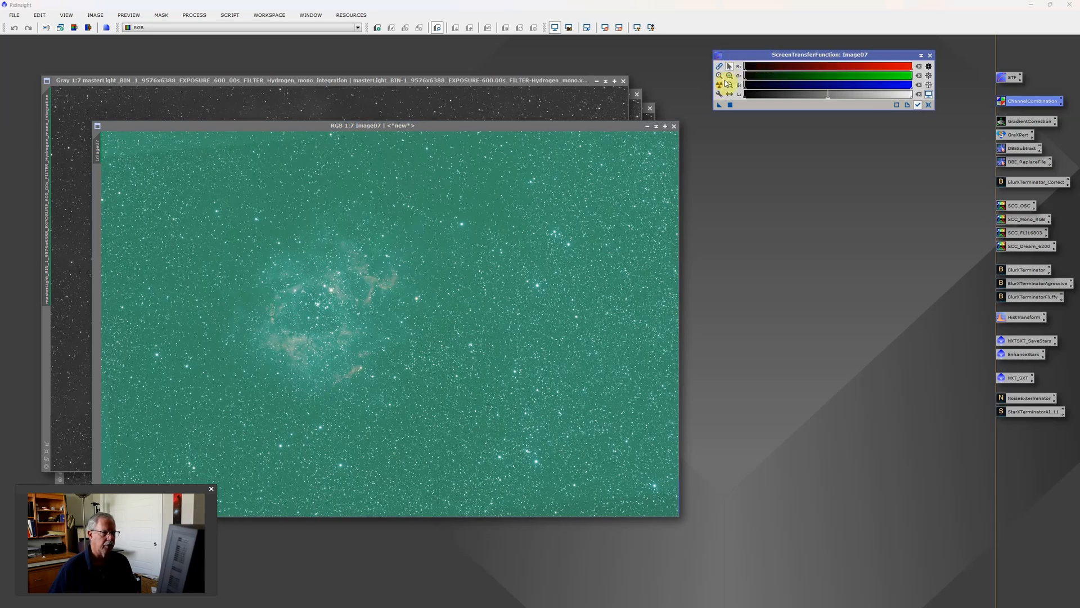
left_click(719, 85)
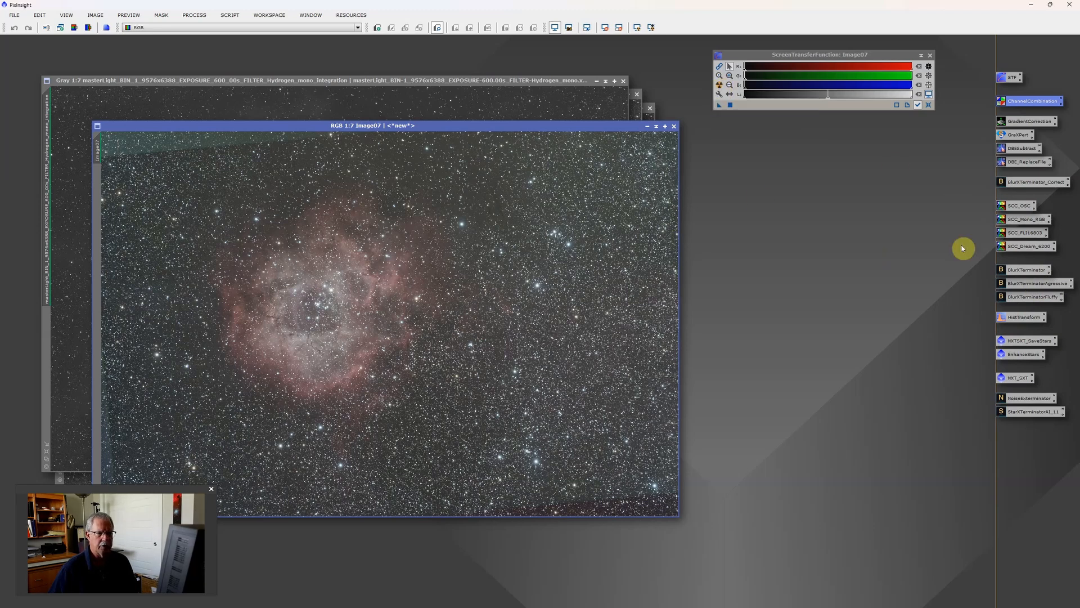
Step: Apply the screen stretch permanently to the combined RGB image with HistogramTransformation, and disable its ScreenTransferFunction preview
double_click(1025, 318)
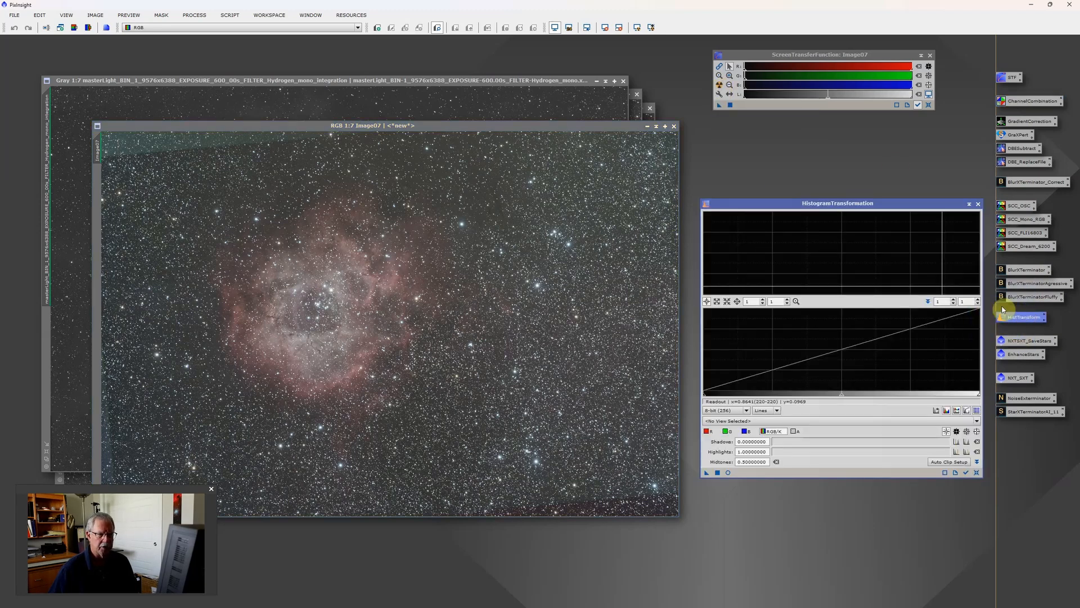
left_click(730, 65)
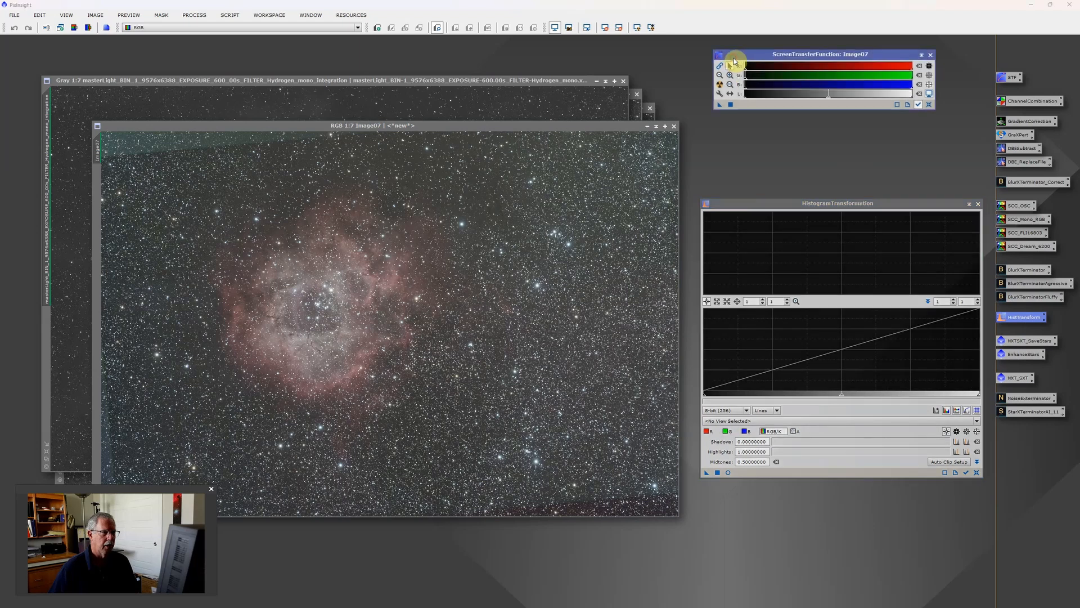
left_click(721, 85)
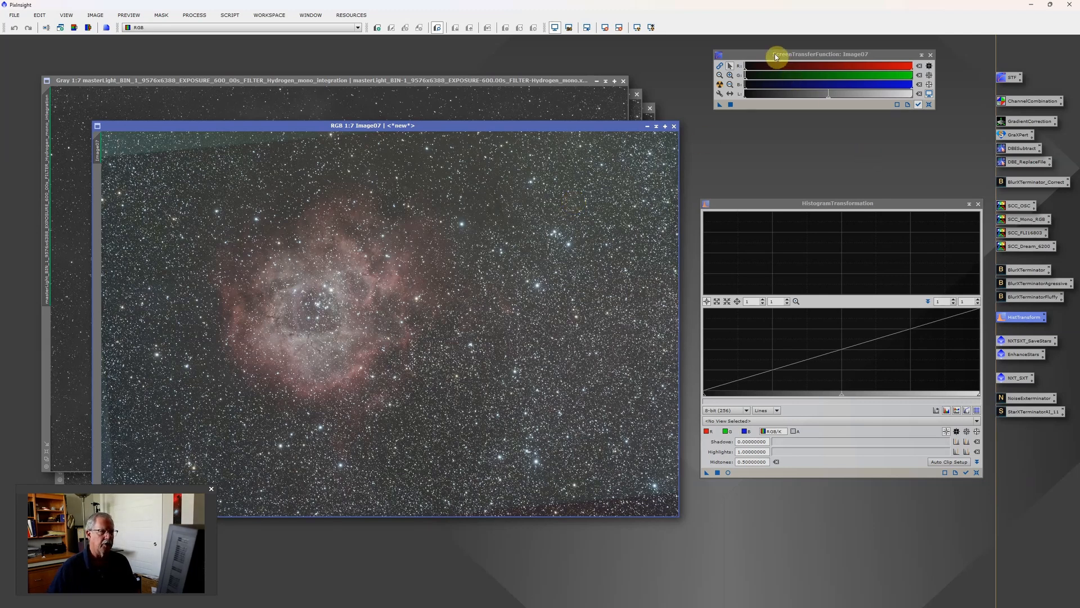
scroll(780, 76, "up", 10)
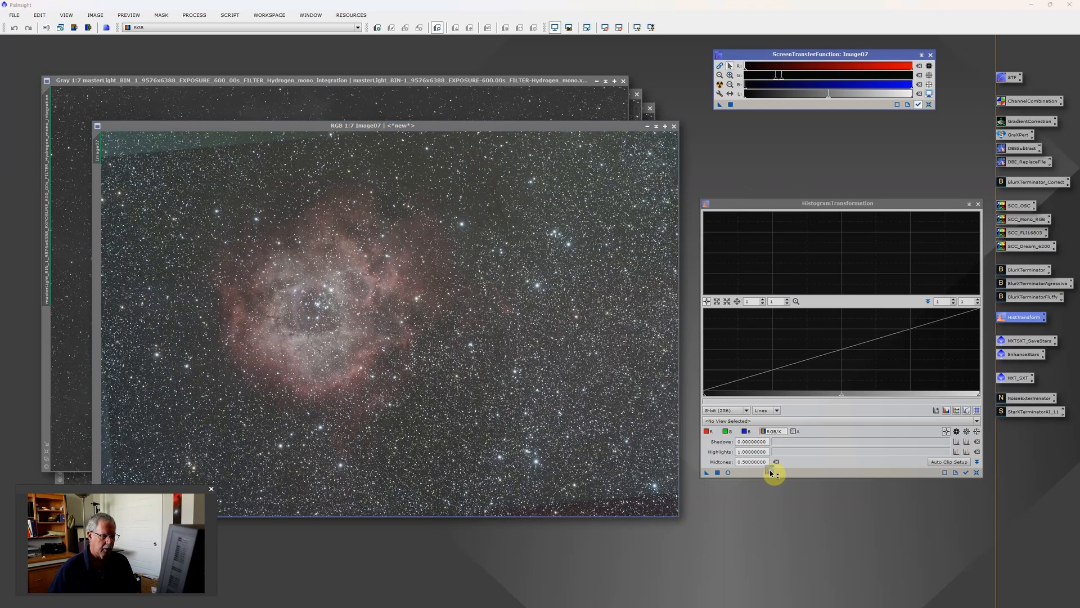
left_click(718, 473)
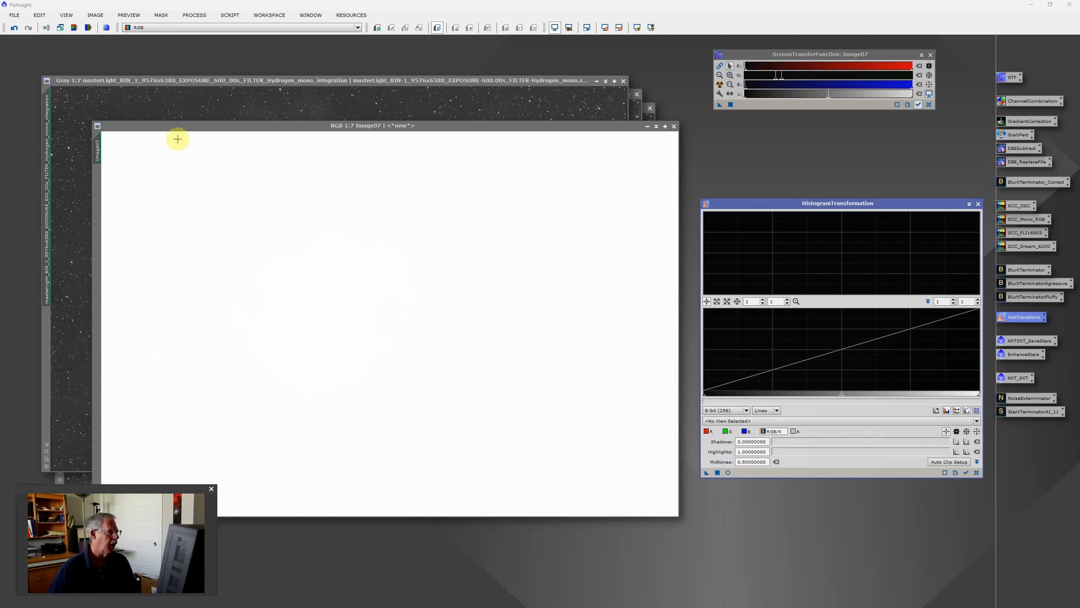
left_click(555, 28)
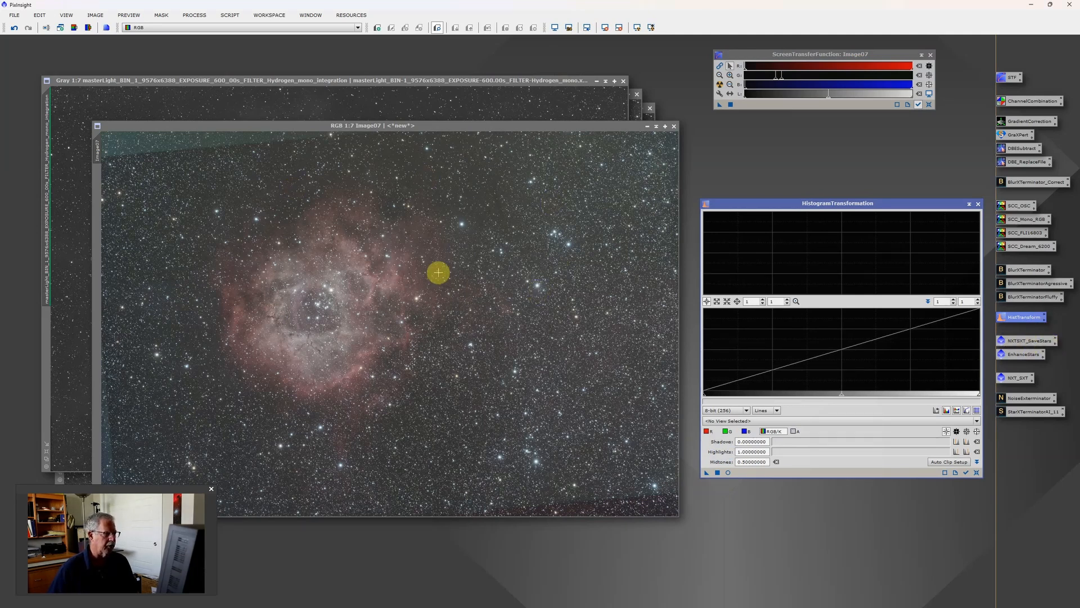
Step: Bring the Hydrogen master image to the front, and close all open images
left_click(484, 83)
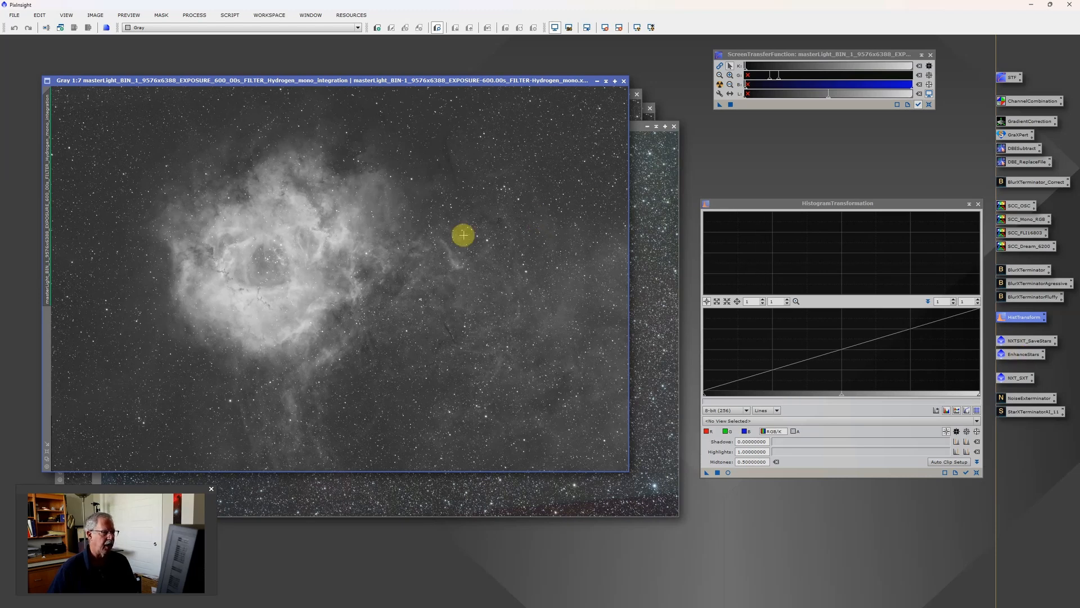
left_click(14, 15)
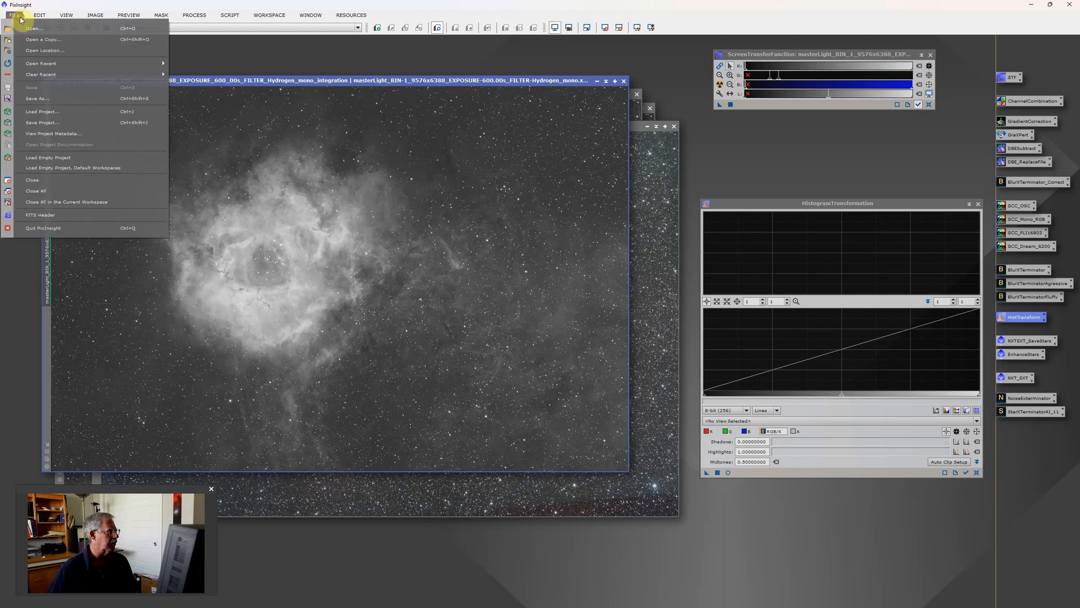
left_click(48, 191)
left_click(537, 328)
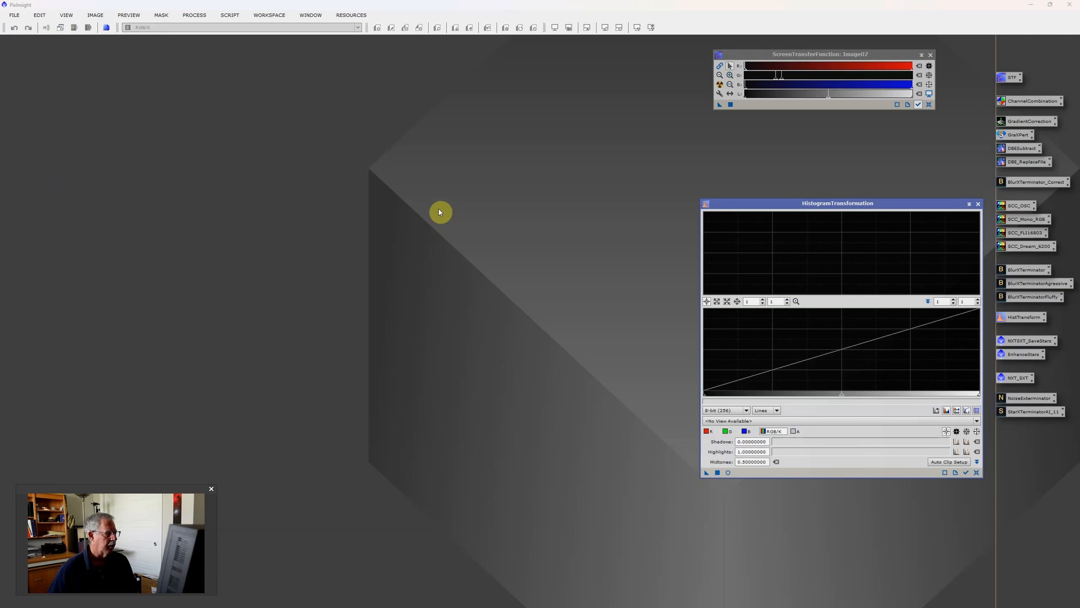
Step: Open Image04_stars and the processed Hydrogen, Oxygen and Sulfur master images from the Rosette Example folder
key("ctrl+o")
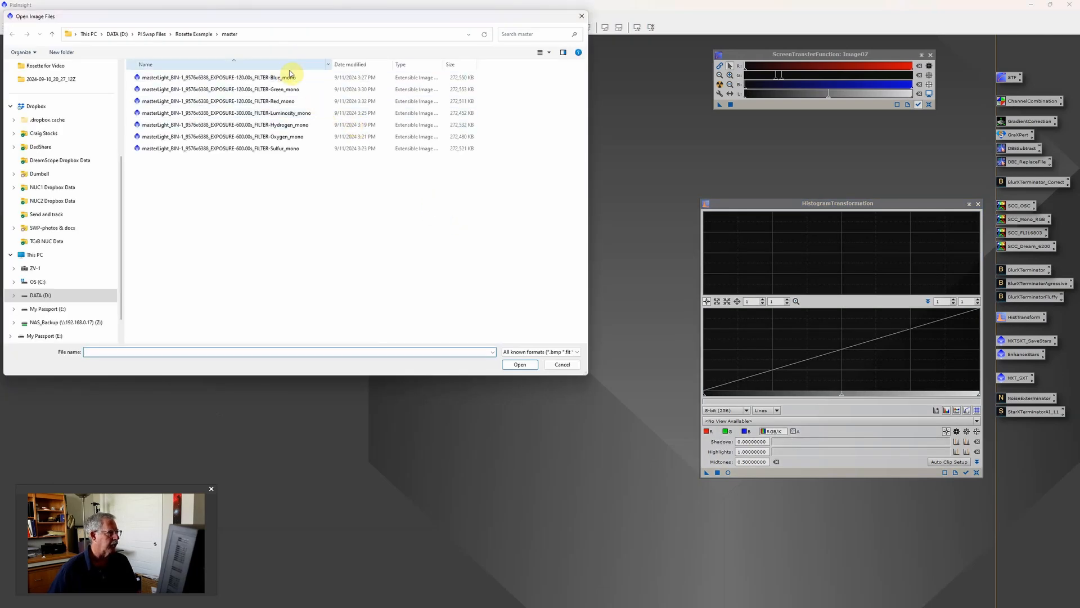
left_click(205, 36)
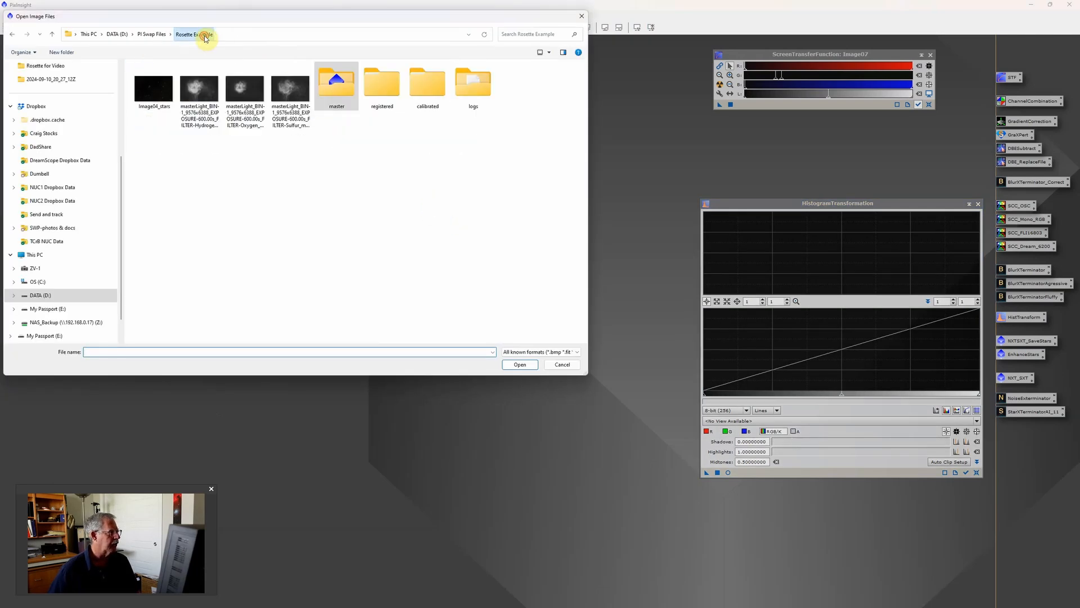
left_click(289, 92)
left_click(163, 94, "shift")
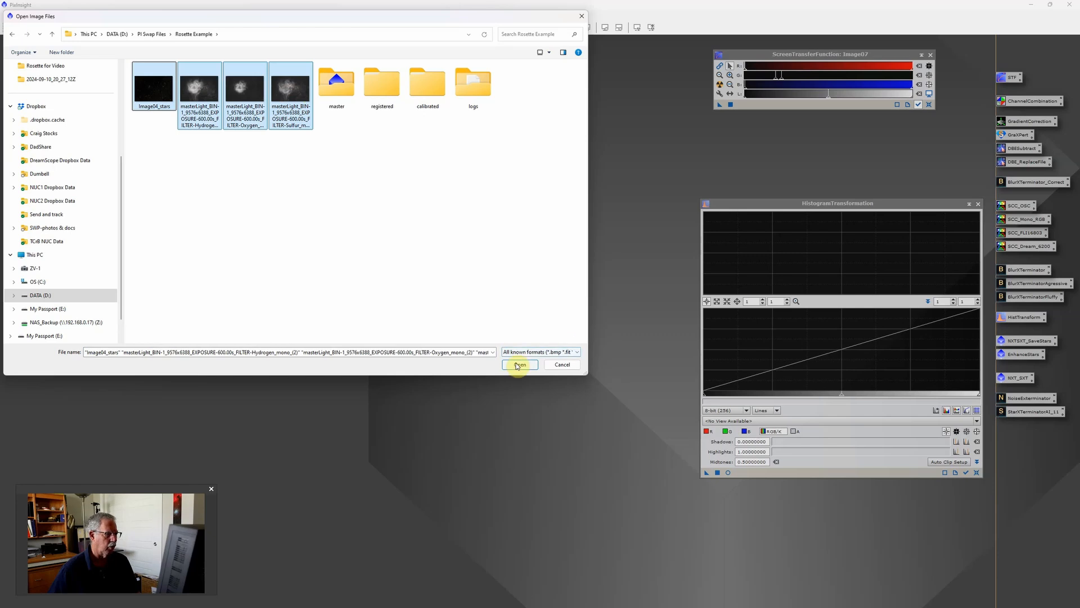
left_click(520, 364)
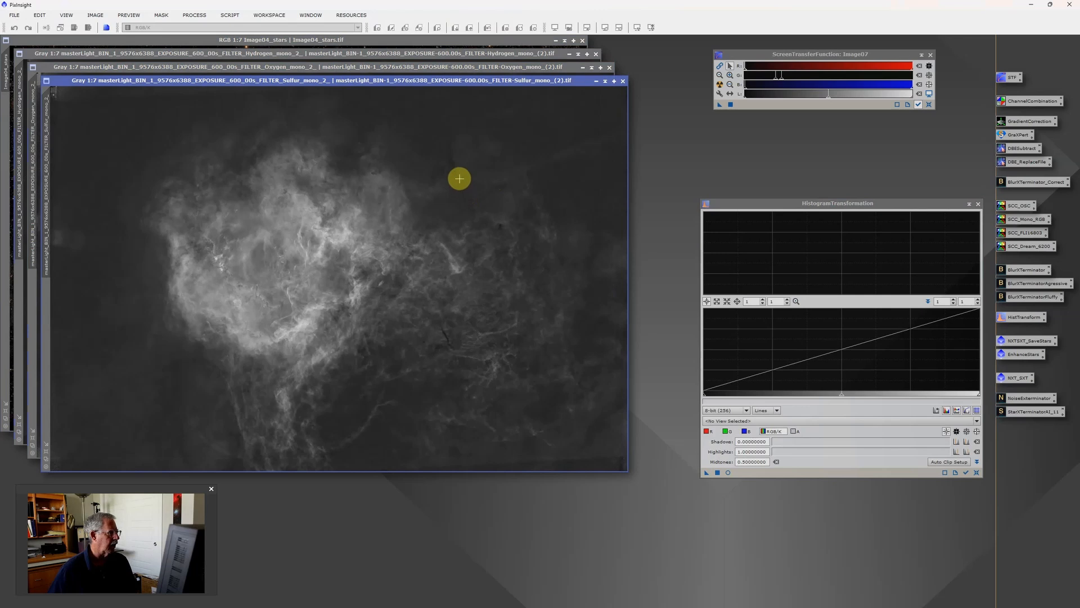
Step: Bring the Oxygen, Hydrogen and Image04_stars images to the front one after another to inspect them
left_click(506, 67)
left_click(505, 55)
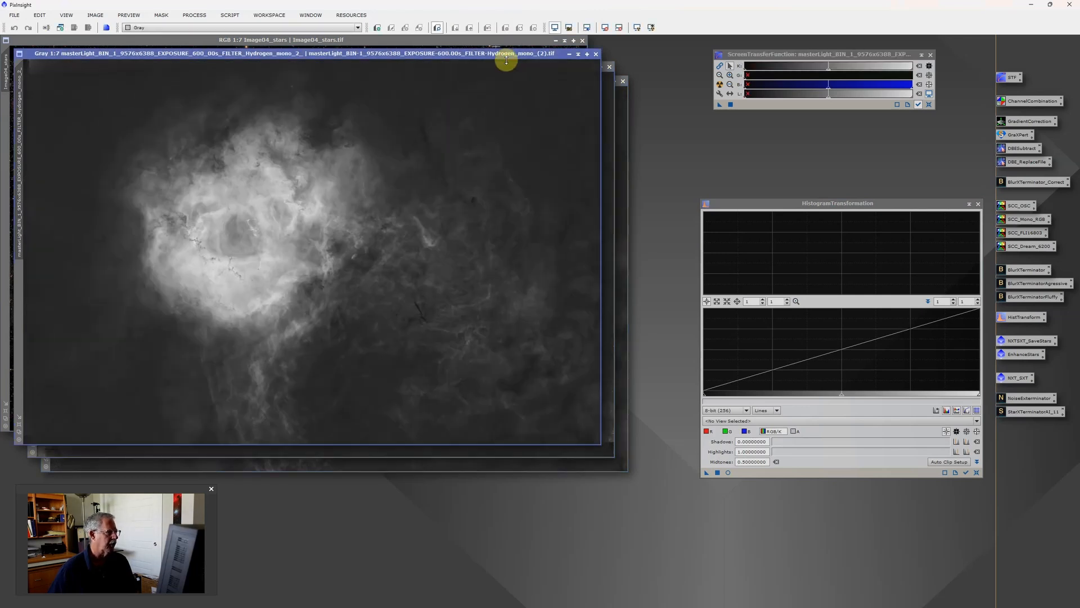
left_click(495, 41)
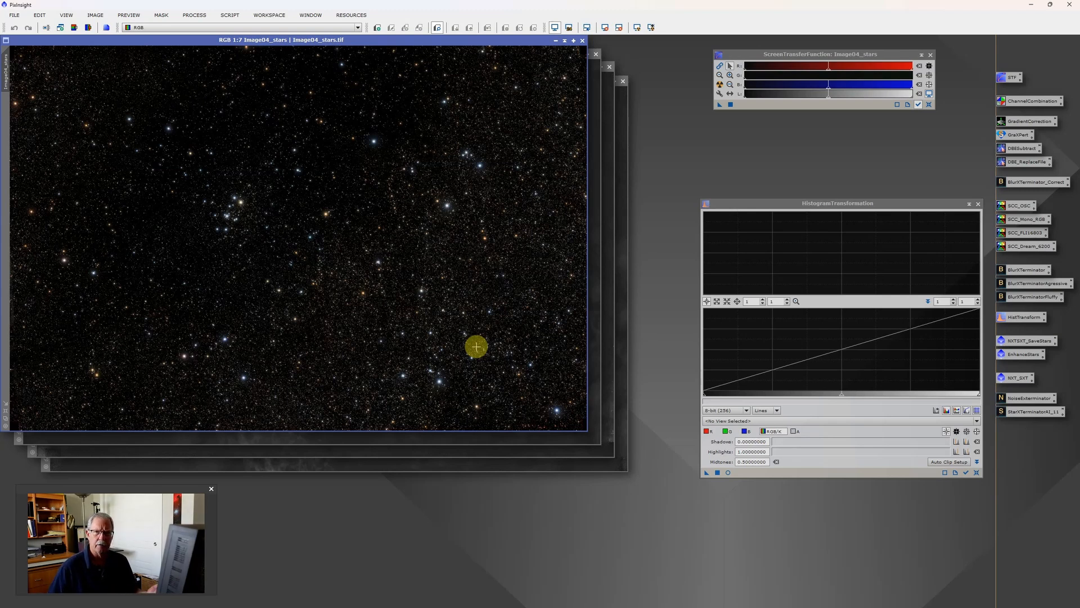
Step: Switch to Photoshop and open the Hydrogen mono TIFF from the Astro > NUC2 Data > Rosette for Video folder on drive D
mouse_move(593, 605)
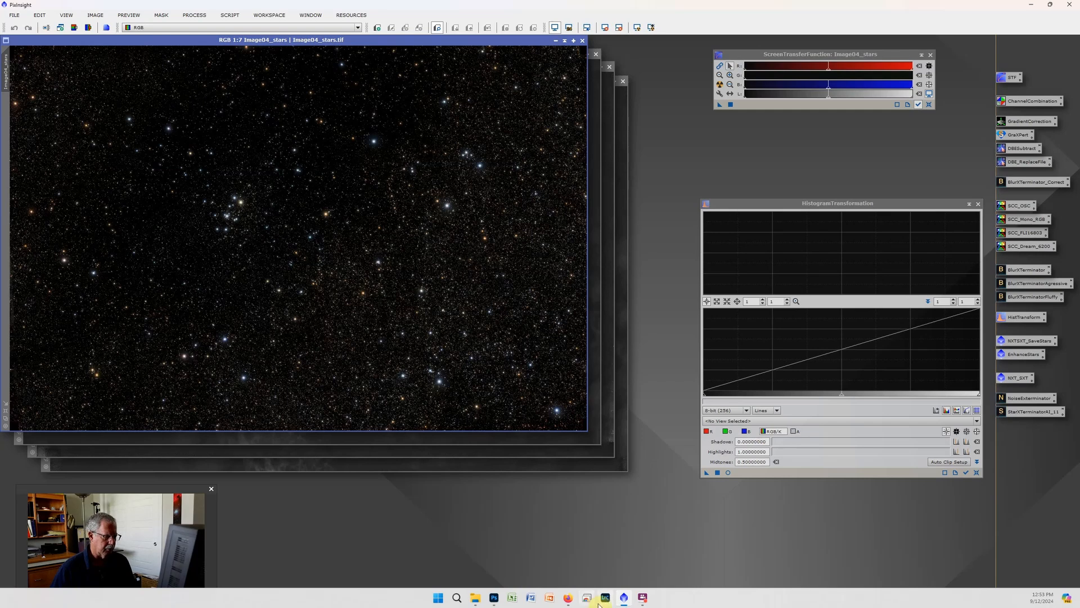
left_click(494, 600)
scroll(481, 247, "down", 2)
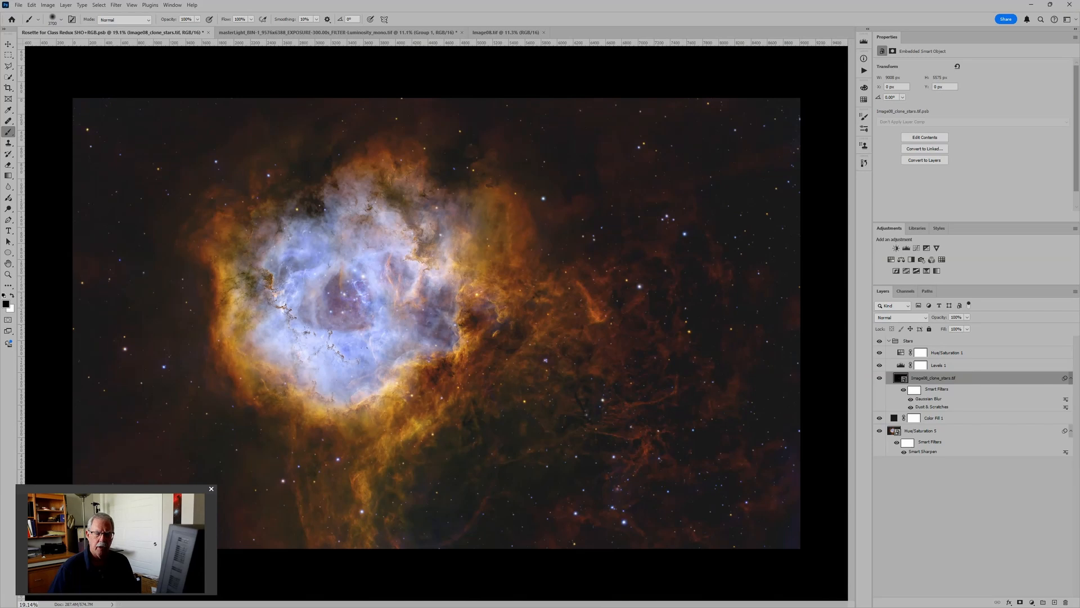
left_click(19, 5)
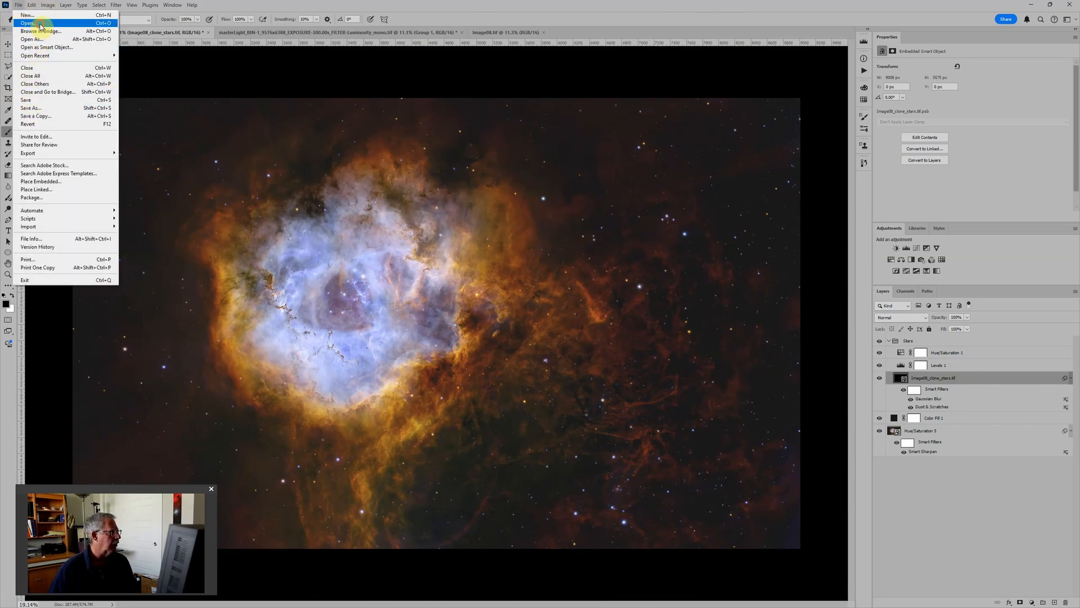
left_click(40, 25)
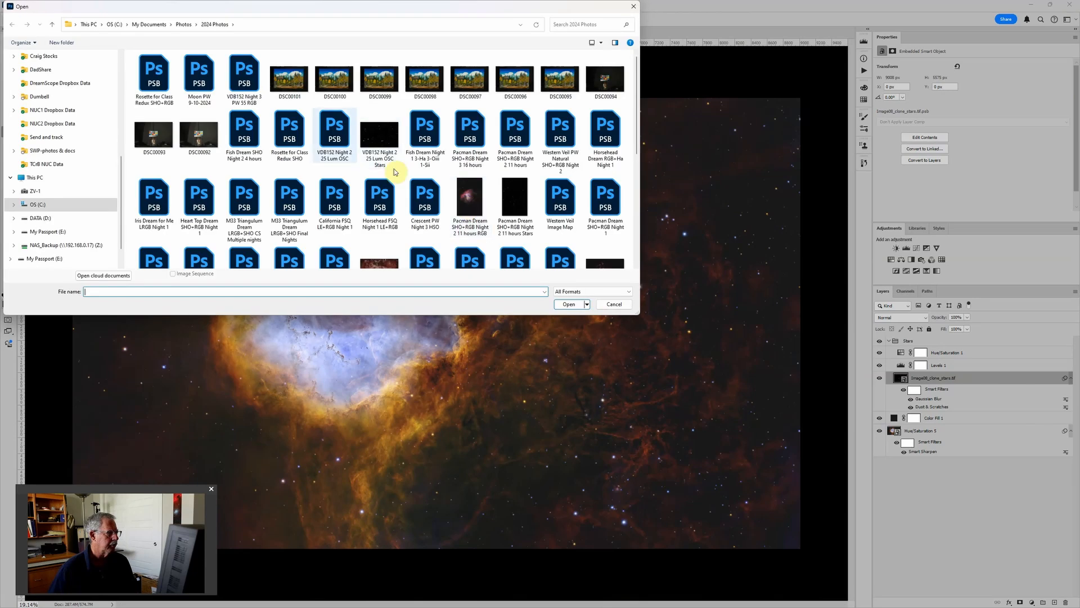
left_click(87, 217)
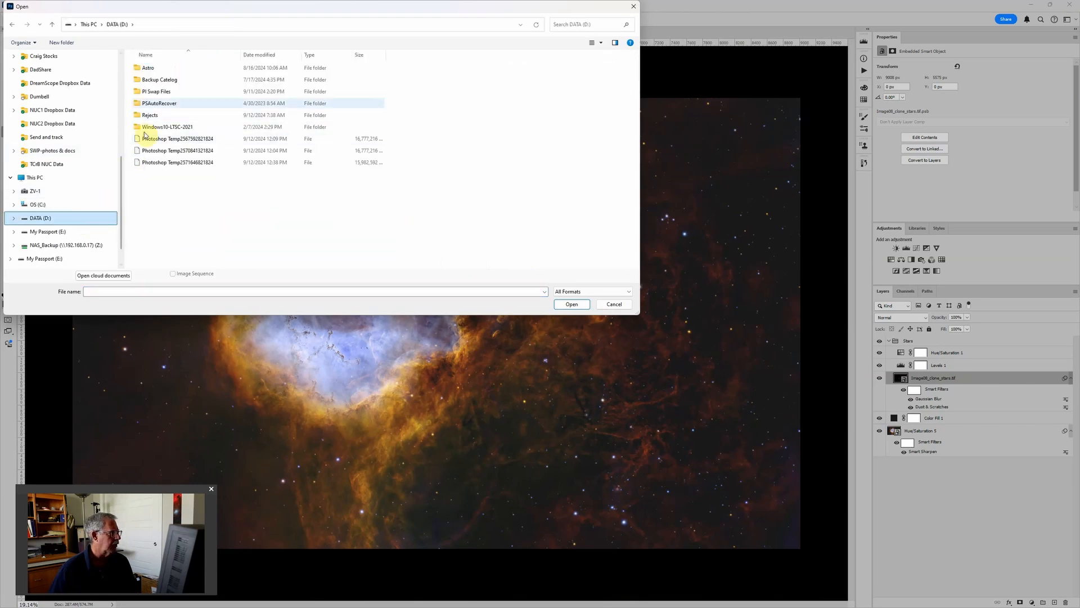
double_click(155, 68)
left_click(167, 151)
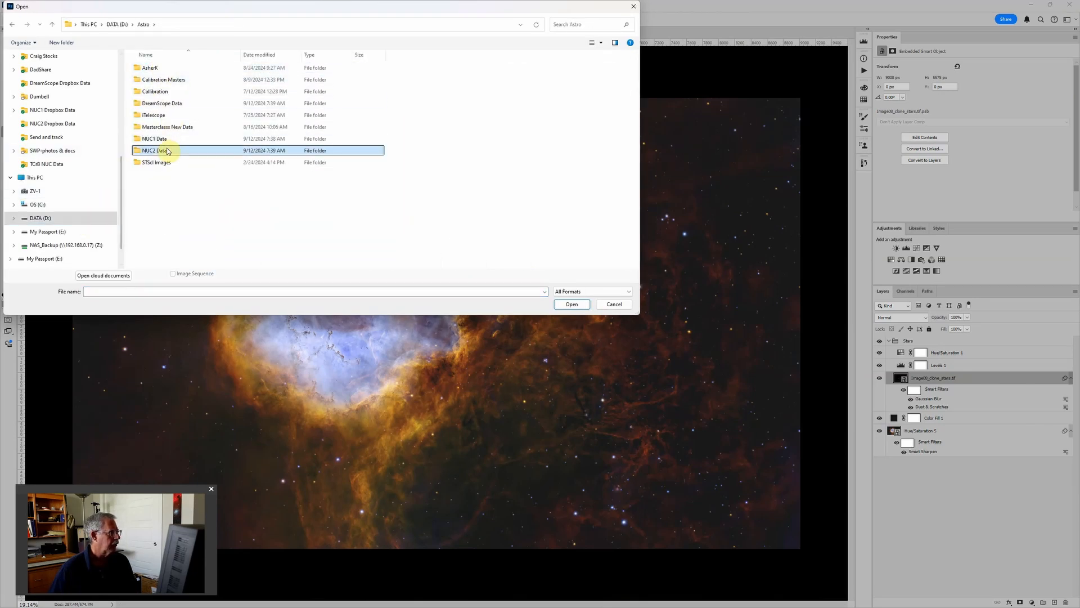
double_click(167, 151)
scroll(171, 208, "down", 5)
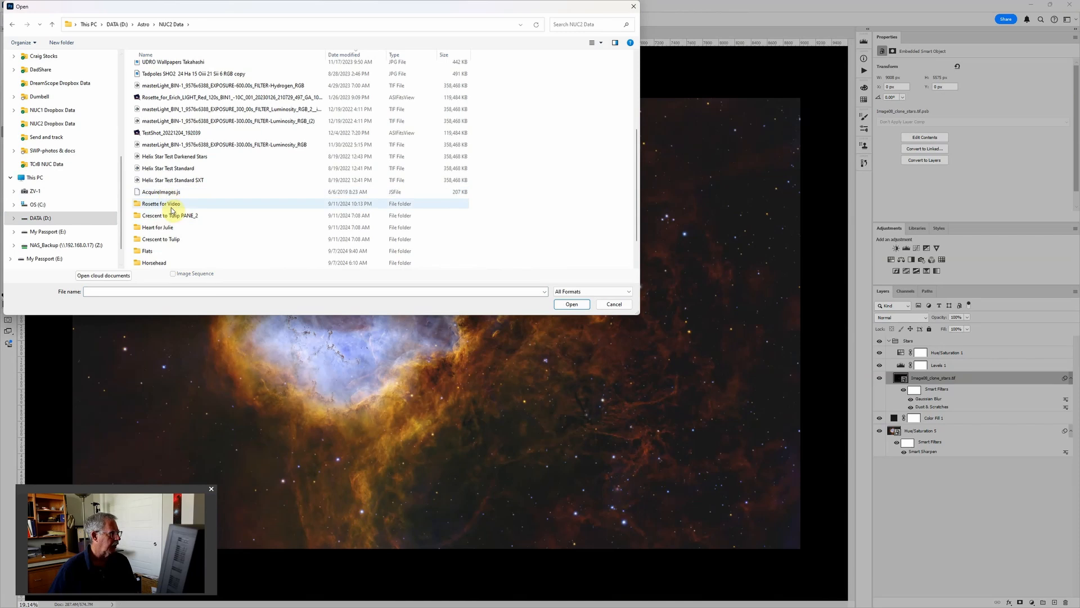
double_click(171, 208)
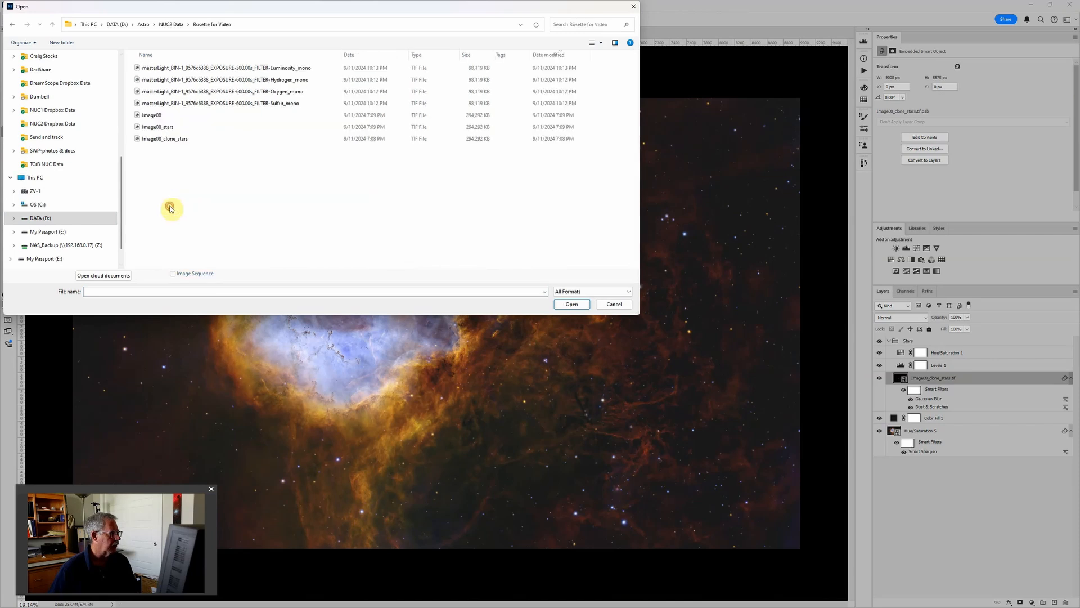
double_click(298, 84)
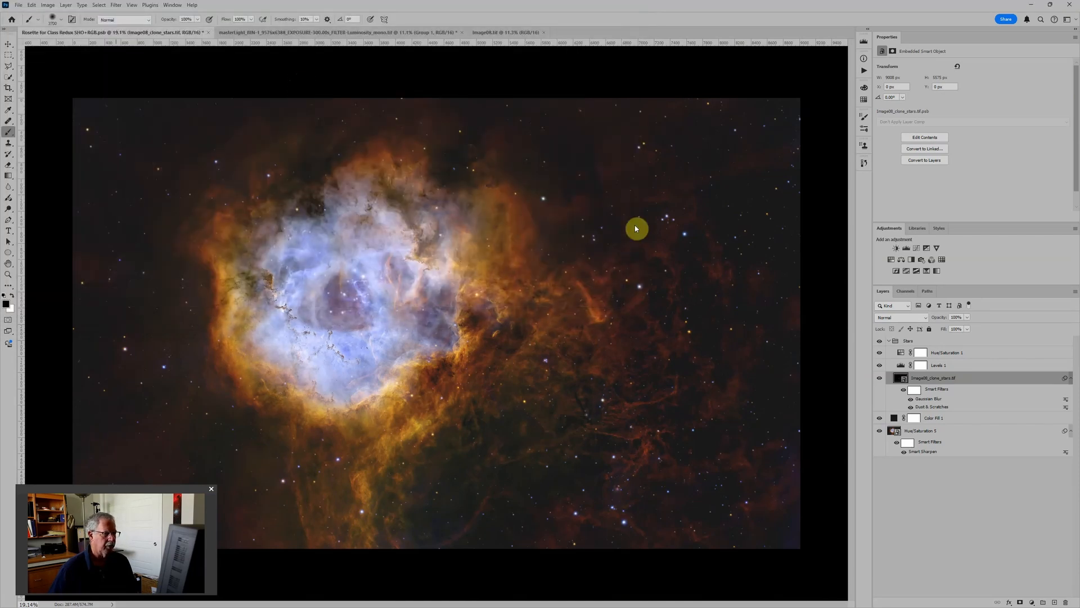
Step: Set the canvas surround of the Hydrogen image to Black
scroll(640, 258, "down", 1)
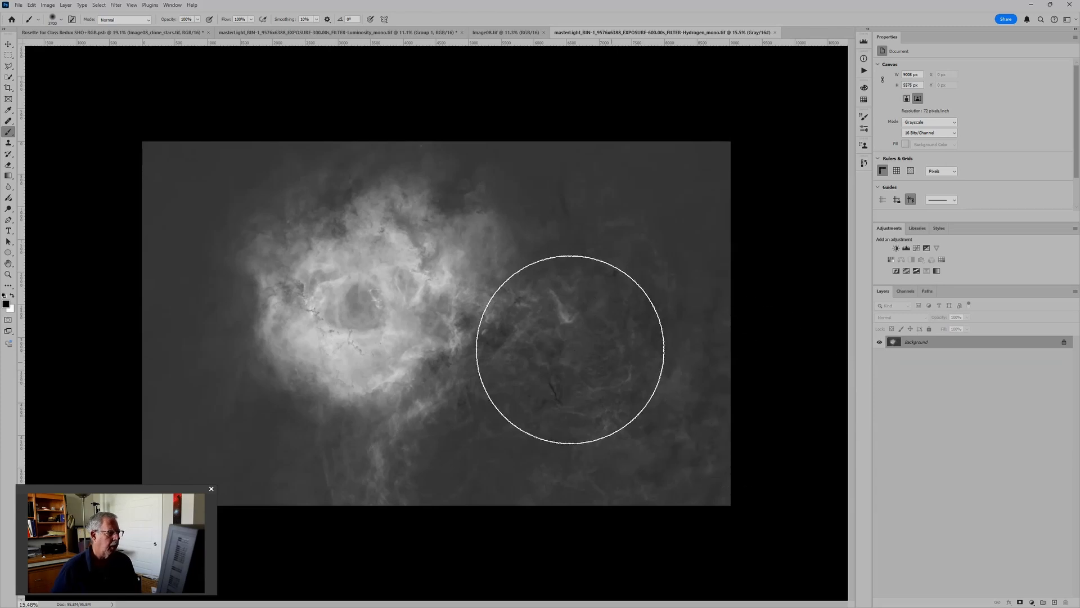
scroll(464, 325, "up", 2)
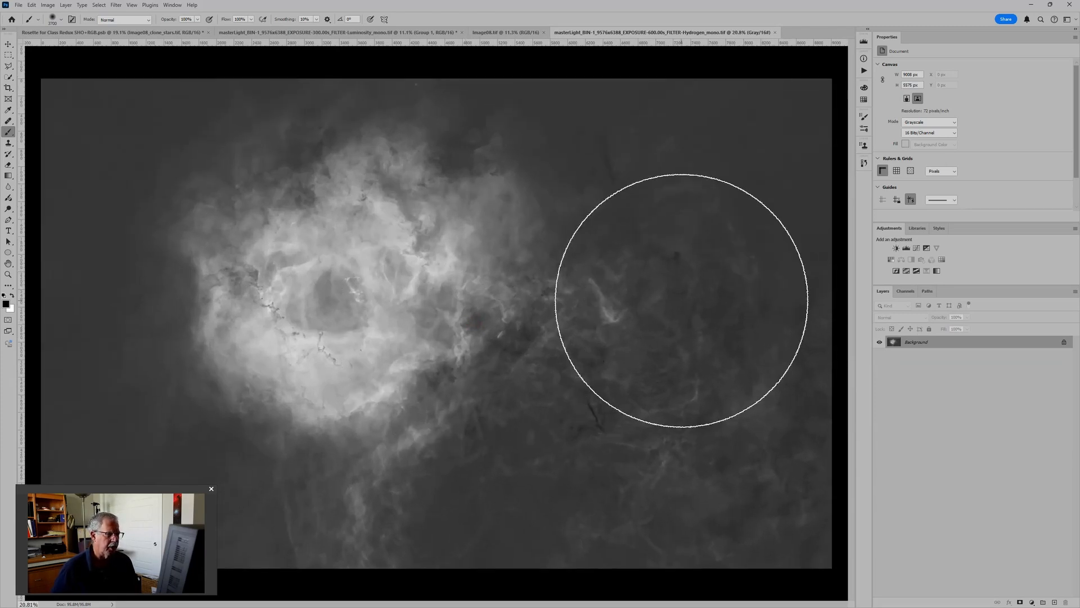
scroll(653, 293, "down", 1)
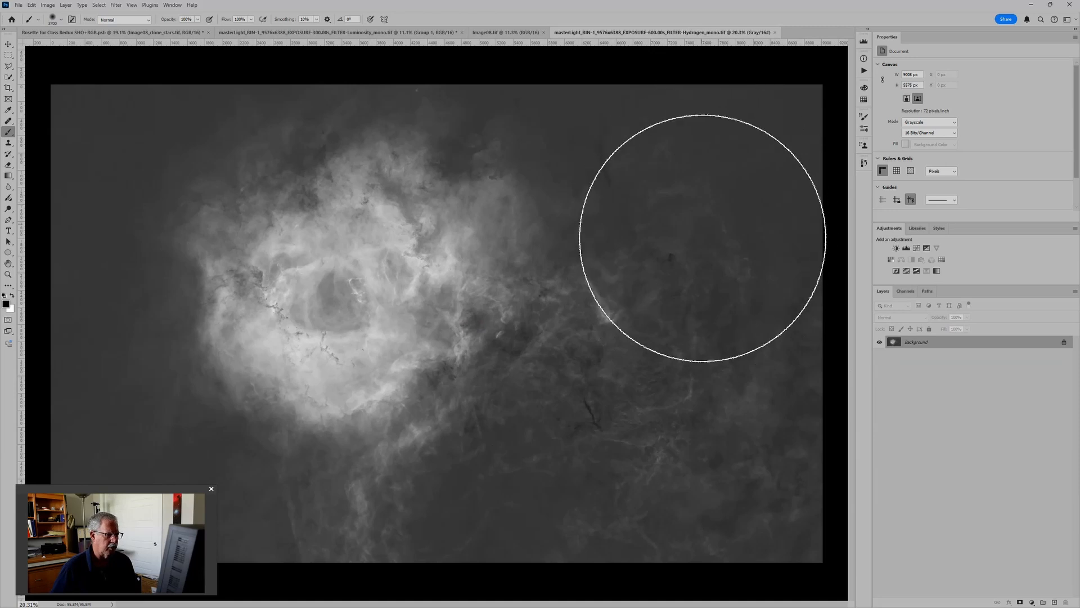
scroll(720, 215, "down", 1)
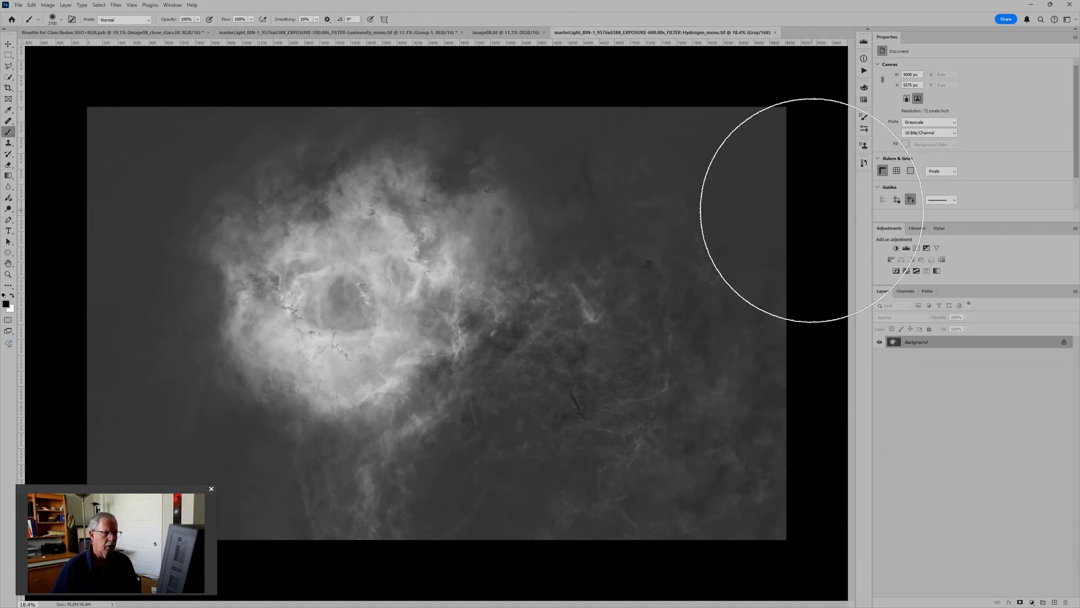
right_click(812, 211)
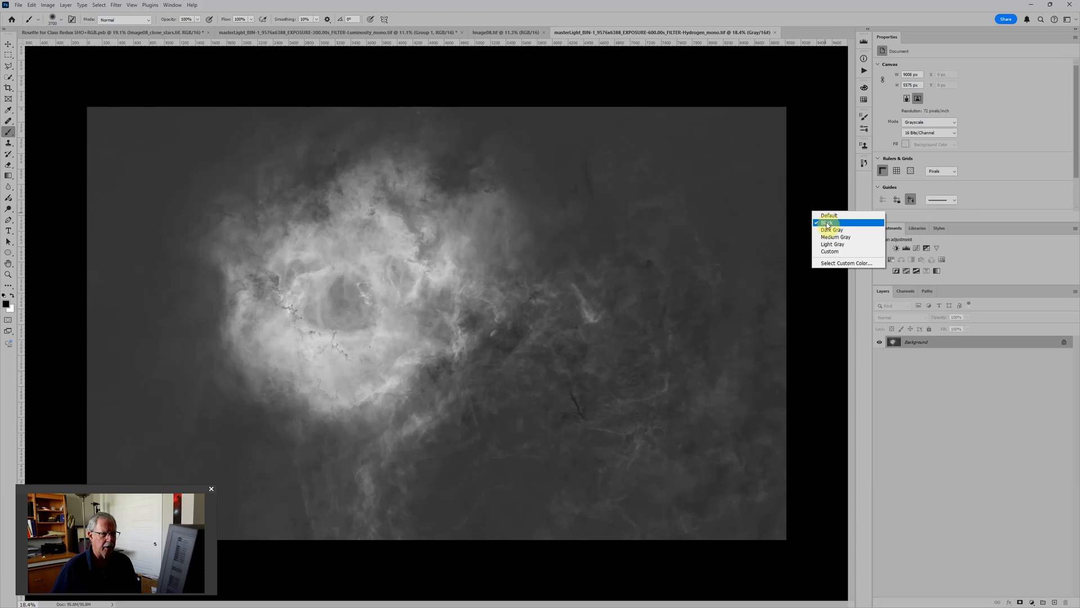
left_click(827, 224)
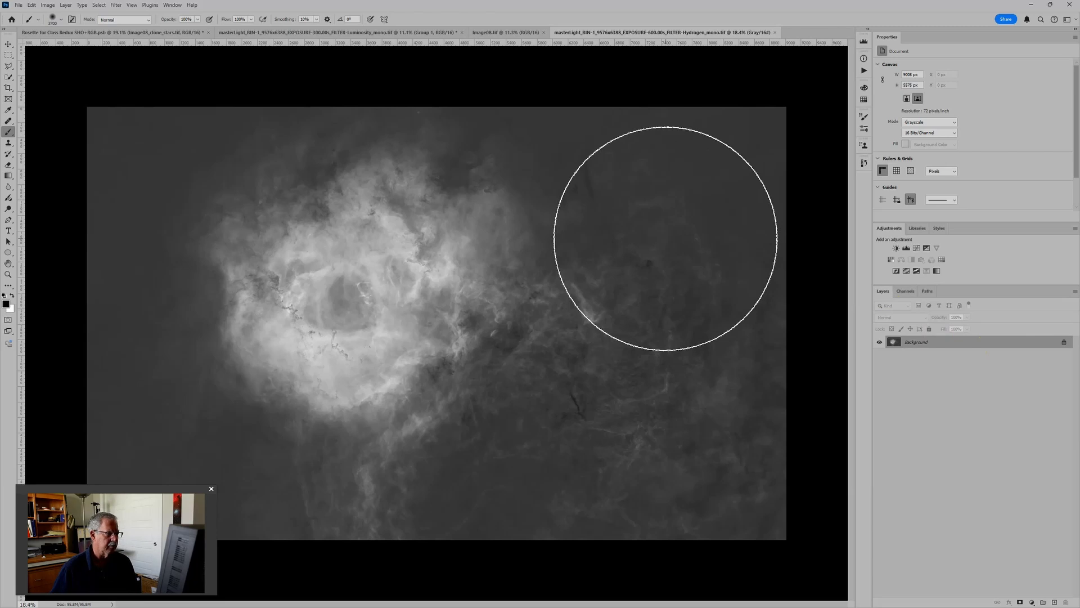
Step: Apply a direct Brightness/Contrast adjustment to the Hydrogen image with brightness about -78 and contrast 16
left_click(50, 5)
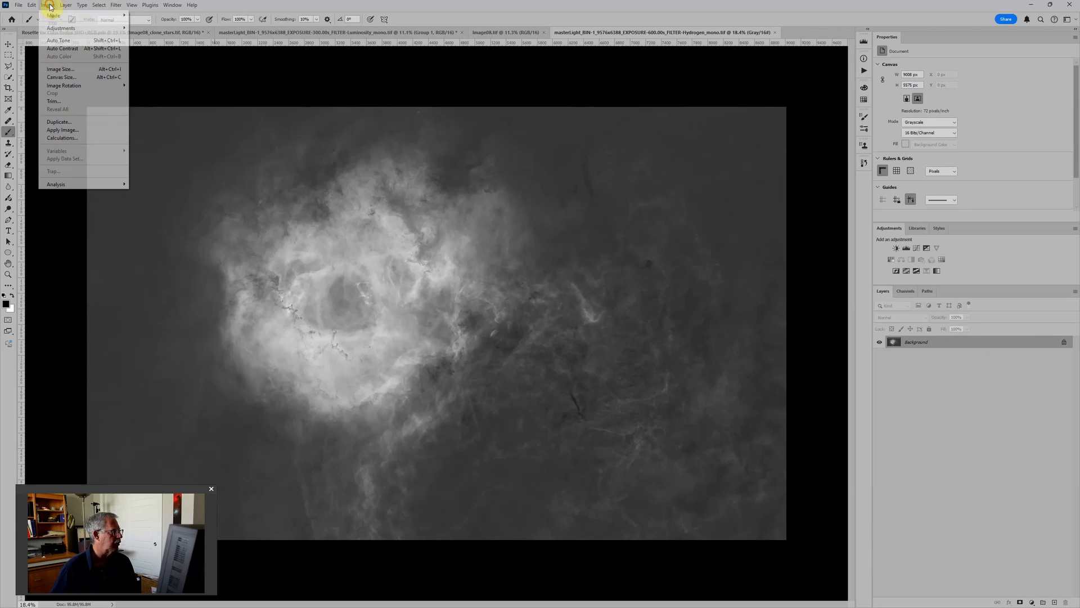
mouse_move(60, 30)
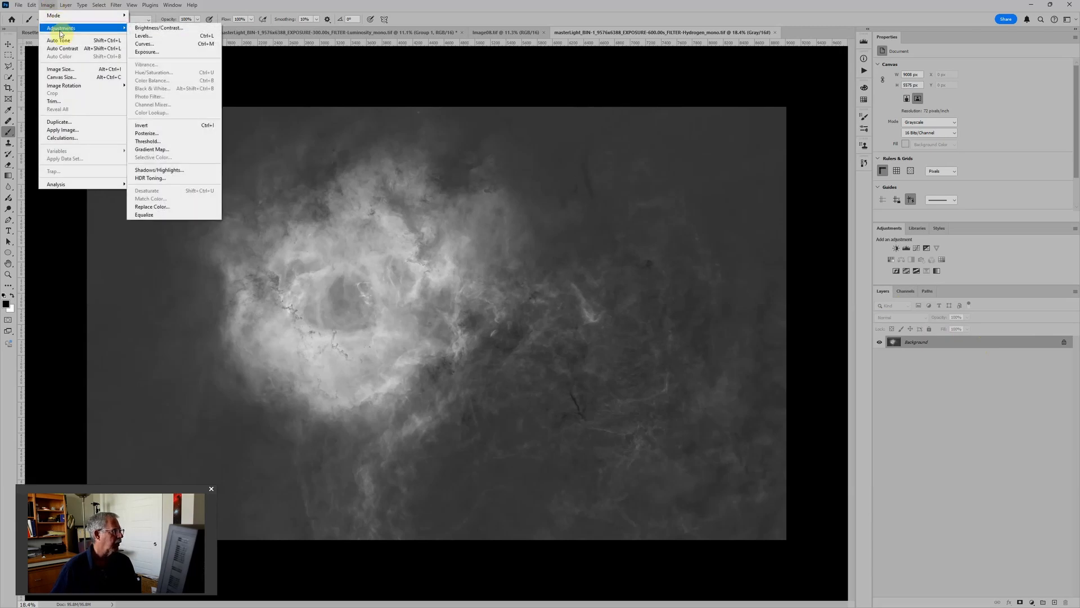
left_click(169, 29)
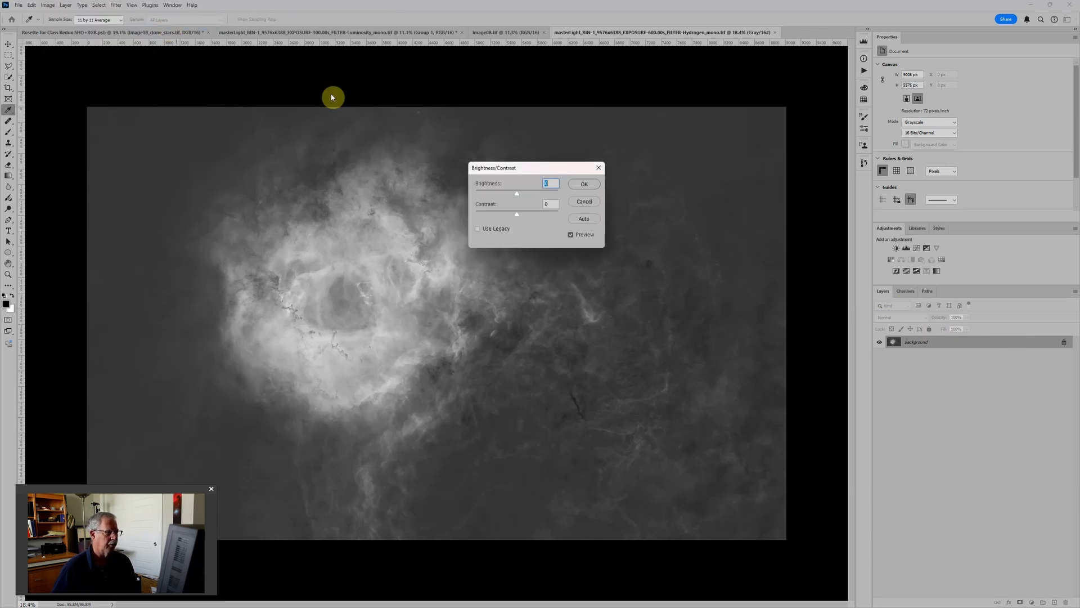
left_click_drag(517, 191, 495, 194)
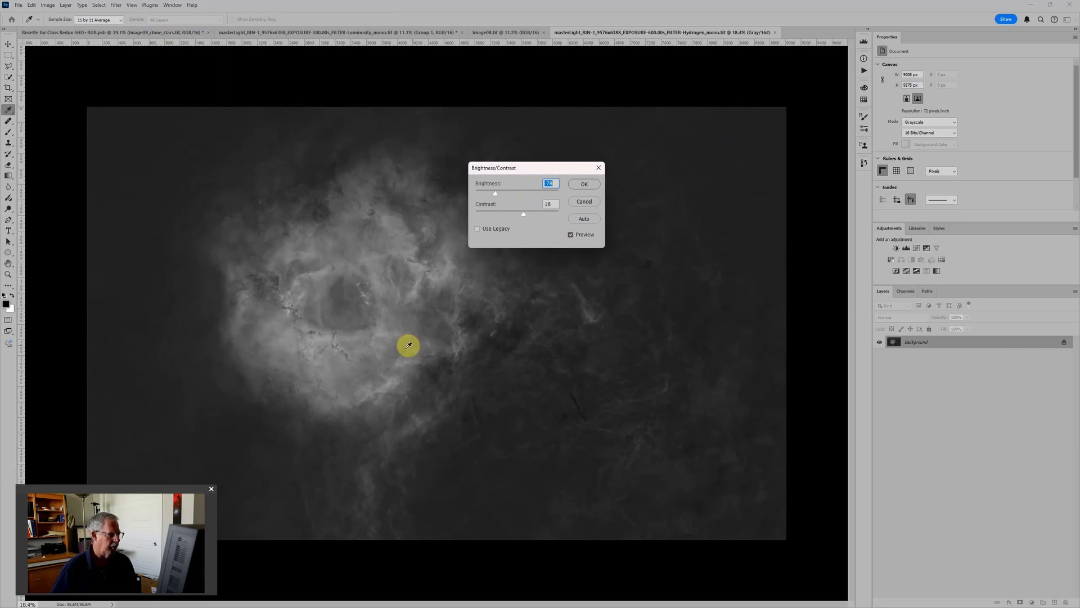
left_click(582, 184)
key("b")
left_click(910, 342)
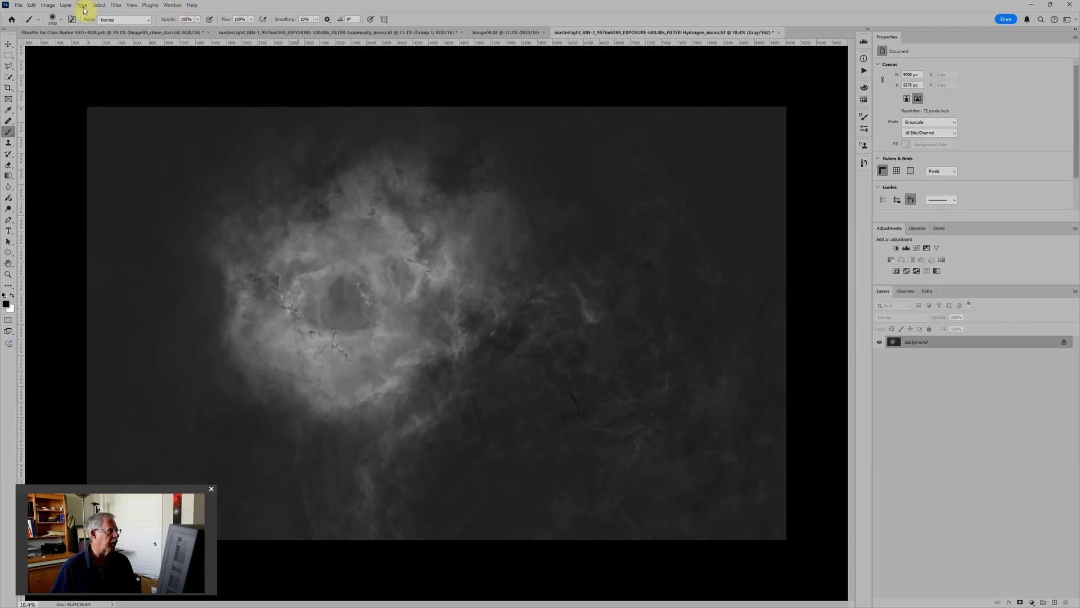
Step: Darken the Hydrogen image's background layer with a second Brightness/Contrast adjustment, setting brightness to -106
left_click(48, 6)
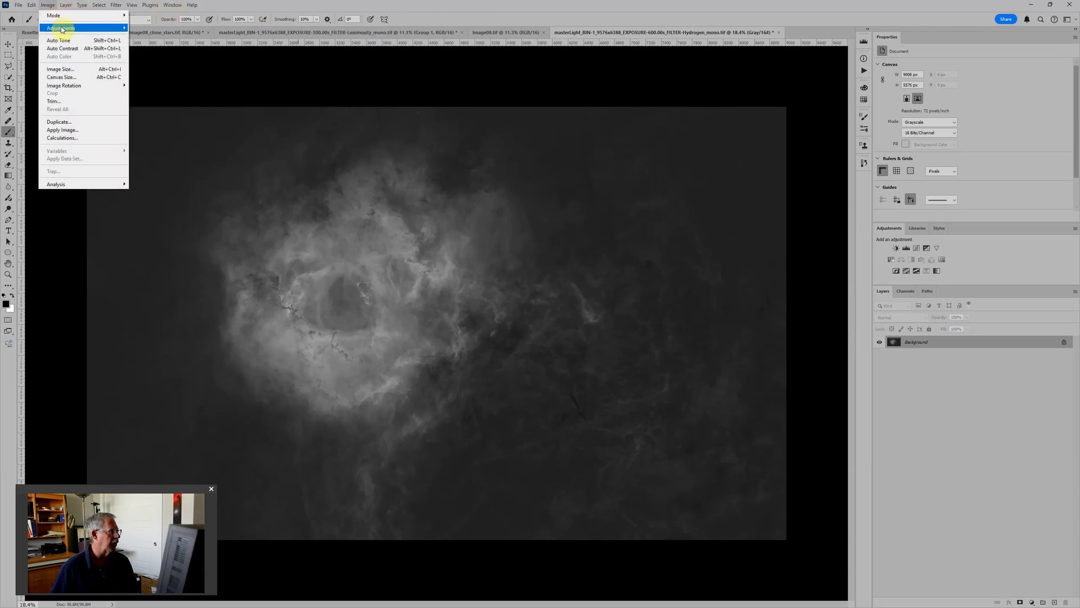
mouse_move(61, 28)
left_click(172, 28)
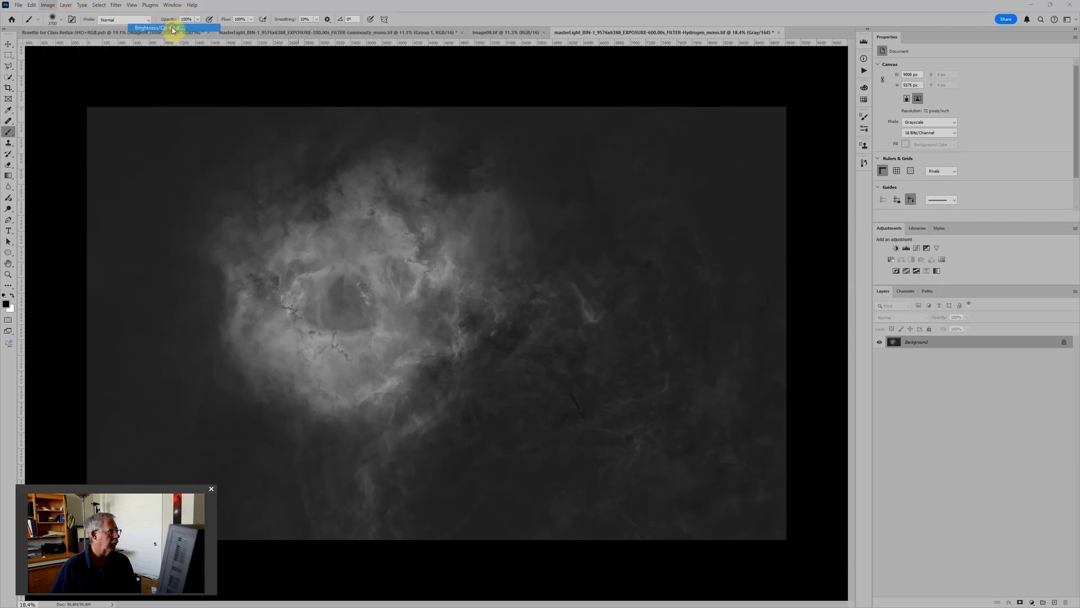
left_click_drag(515, 195, 535, 191)
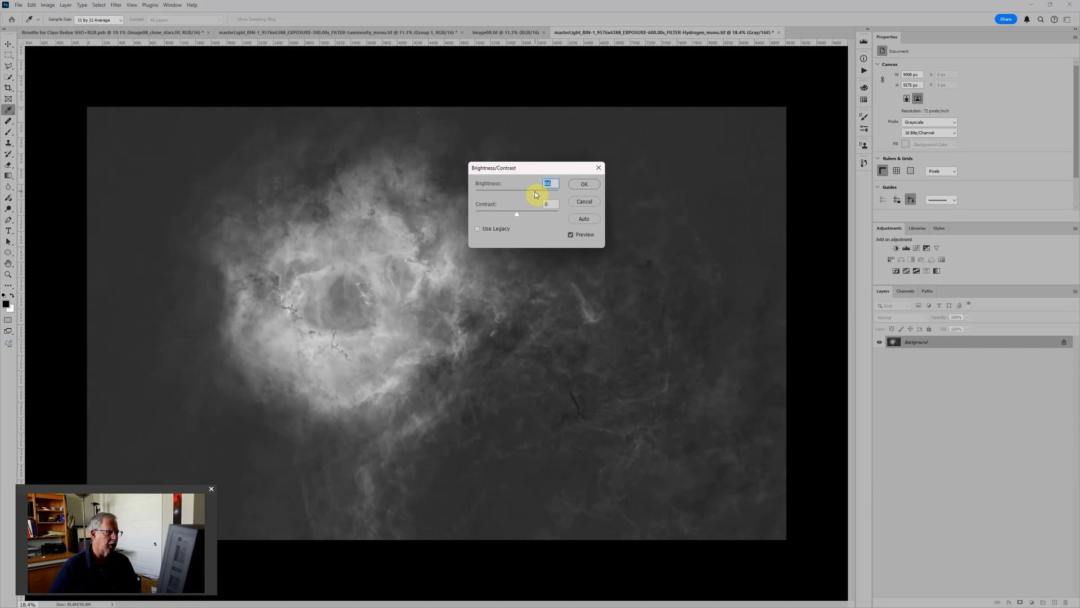
type("18")
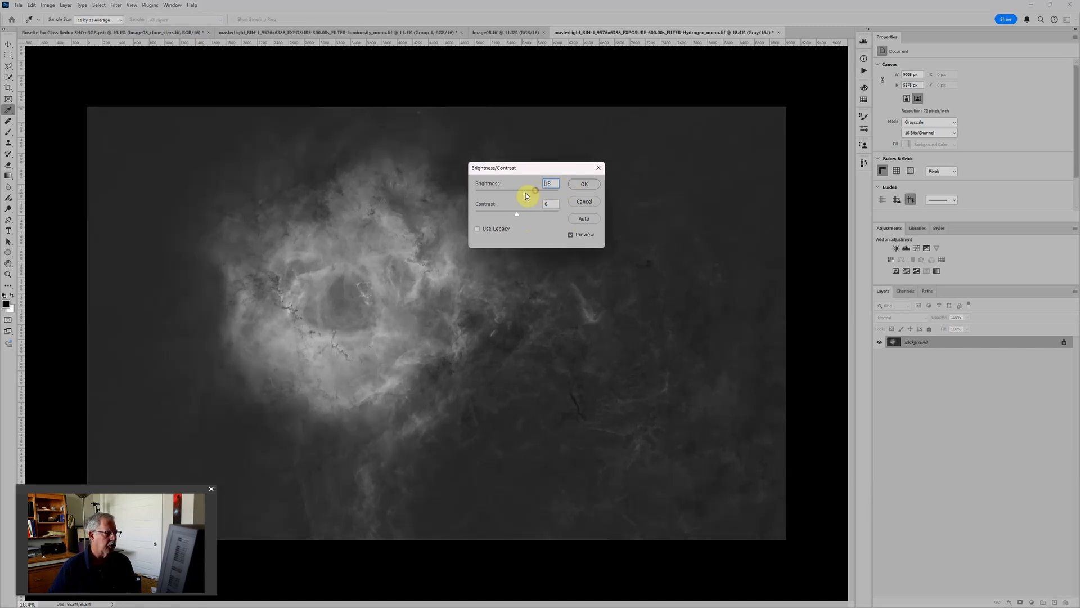
left_click_drag(526, 194, 489, 197)
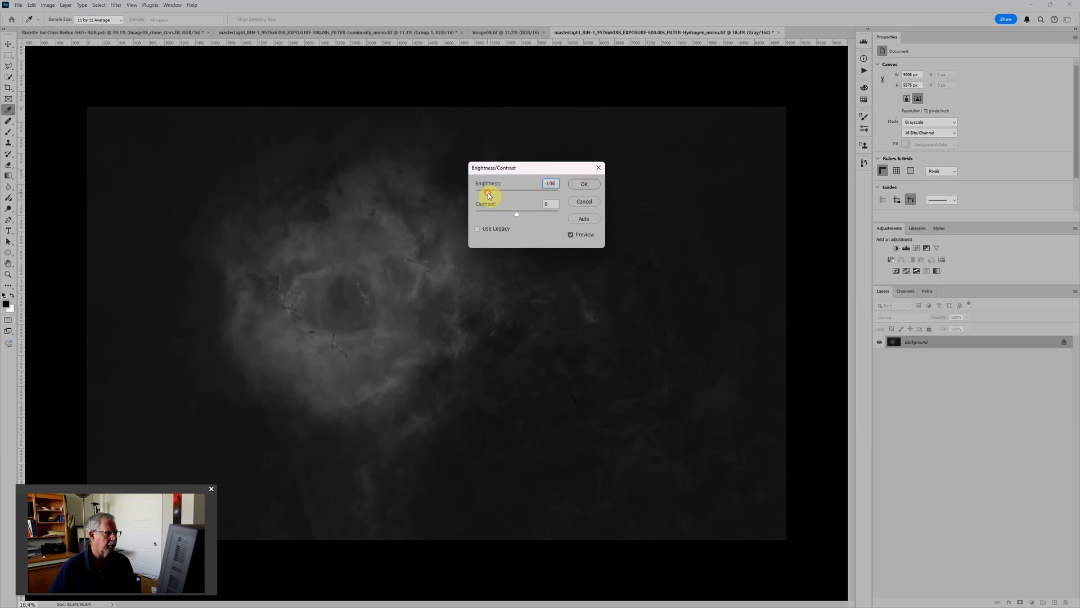
left_click(584, 184)
key("b")
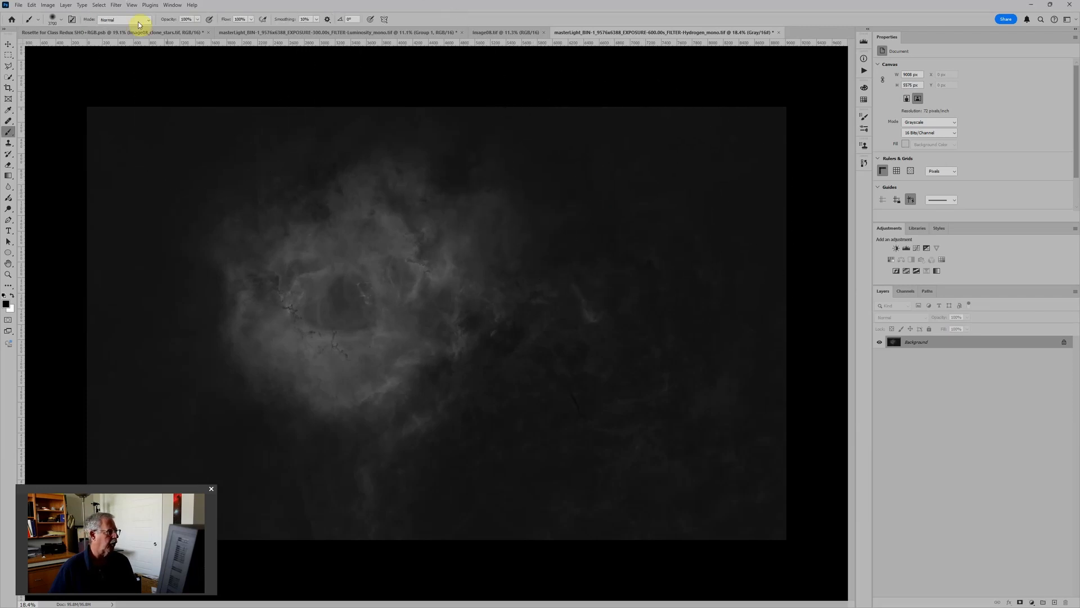
Step: Try to brighten the darkened Hydrogen image with a third direct Brightness/Contrast adjustment
left_click(48, 5)
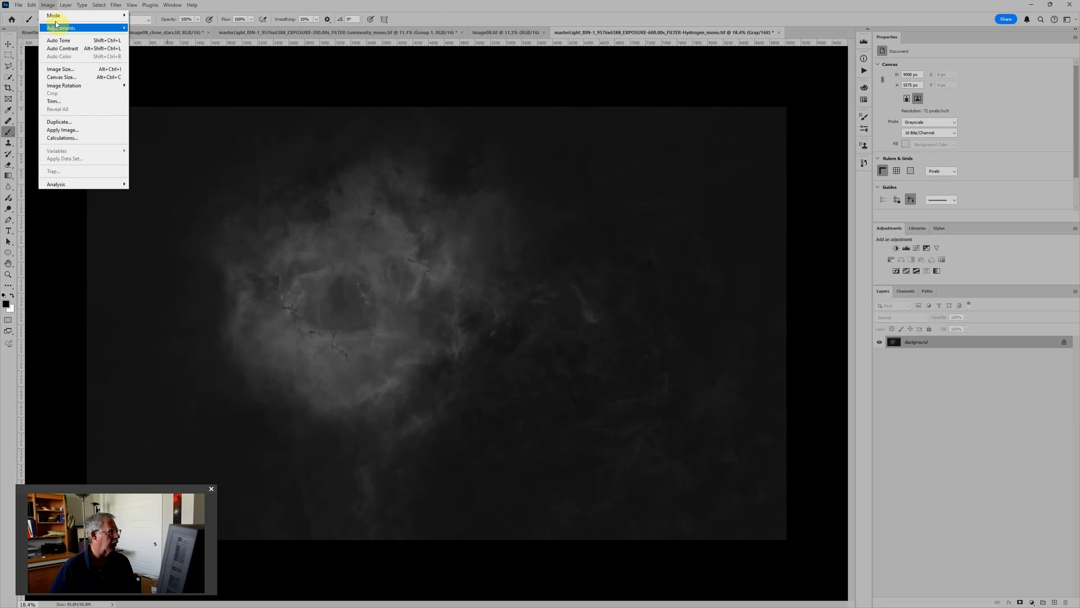
mouse_move(58, 29)
left_click(155, 29)
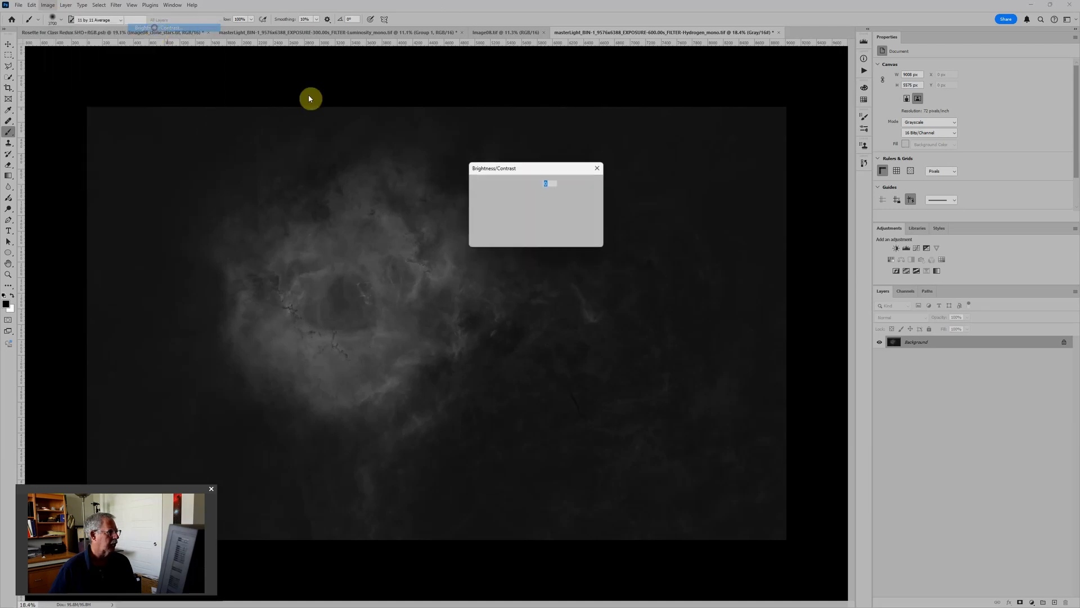
left_click_drag(517, 193, 554, 202)
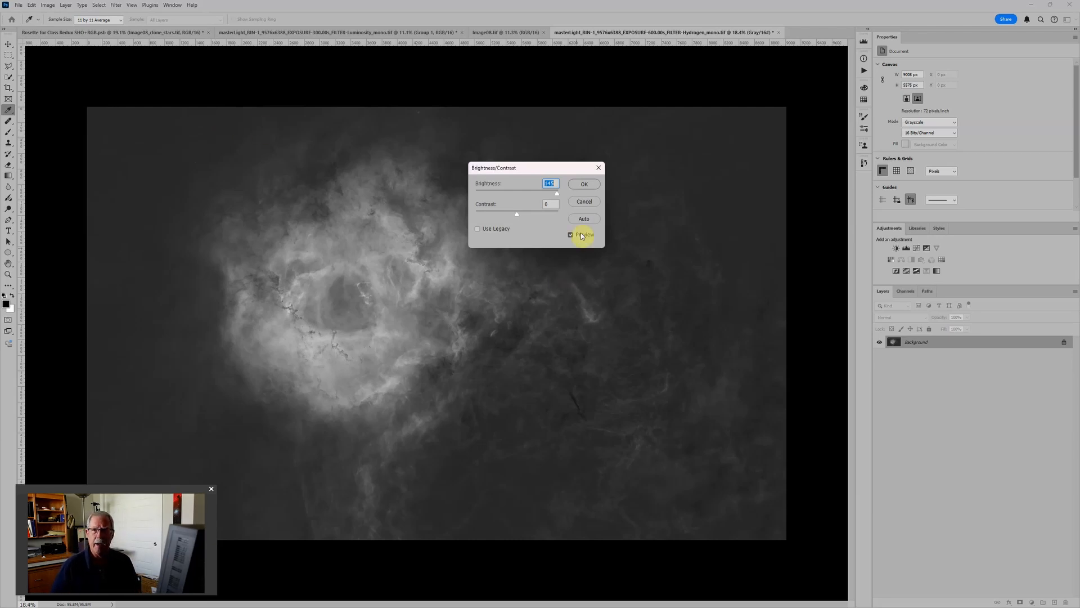
left_click(584, 201)
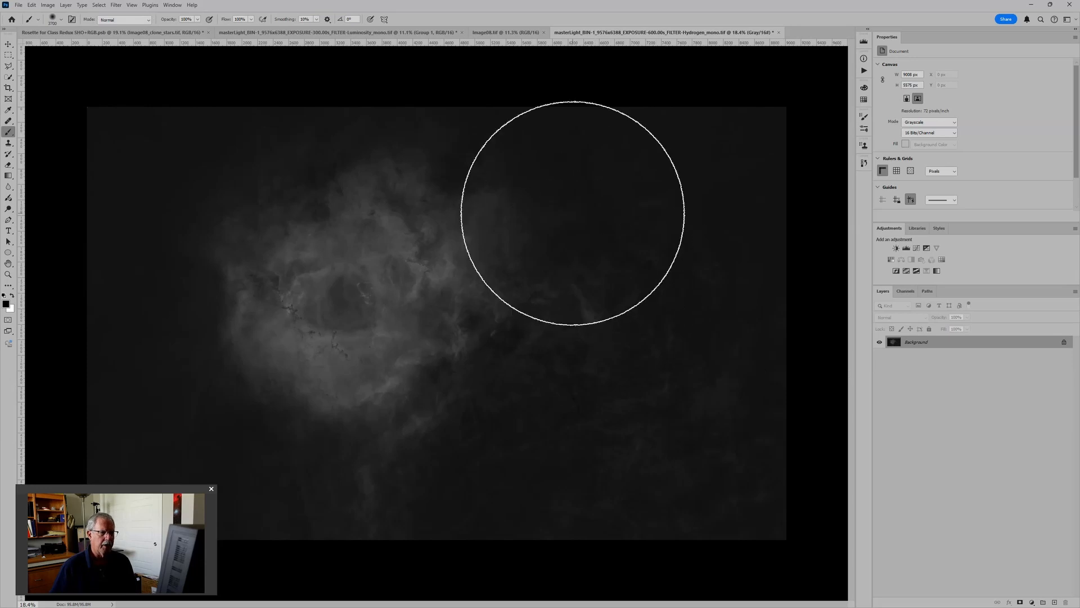
Step: Revert the Hydrogen image to its original opening snapshot in the history
left_click(865, 163)
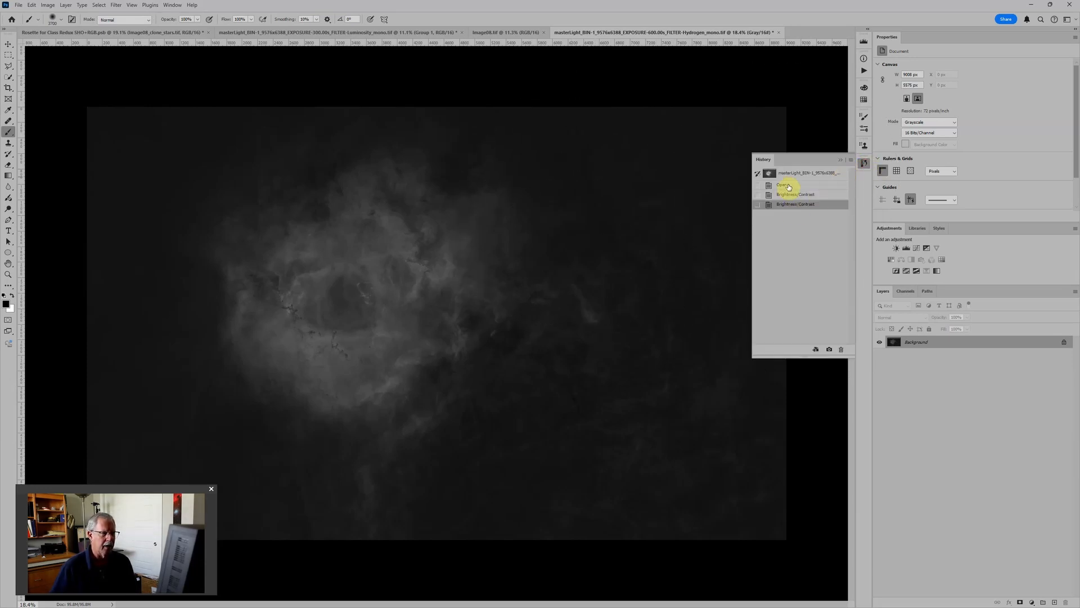
left_click(792, 173)
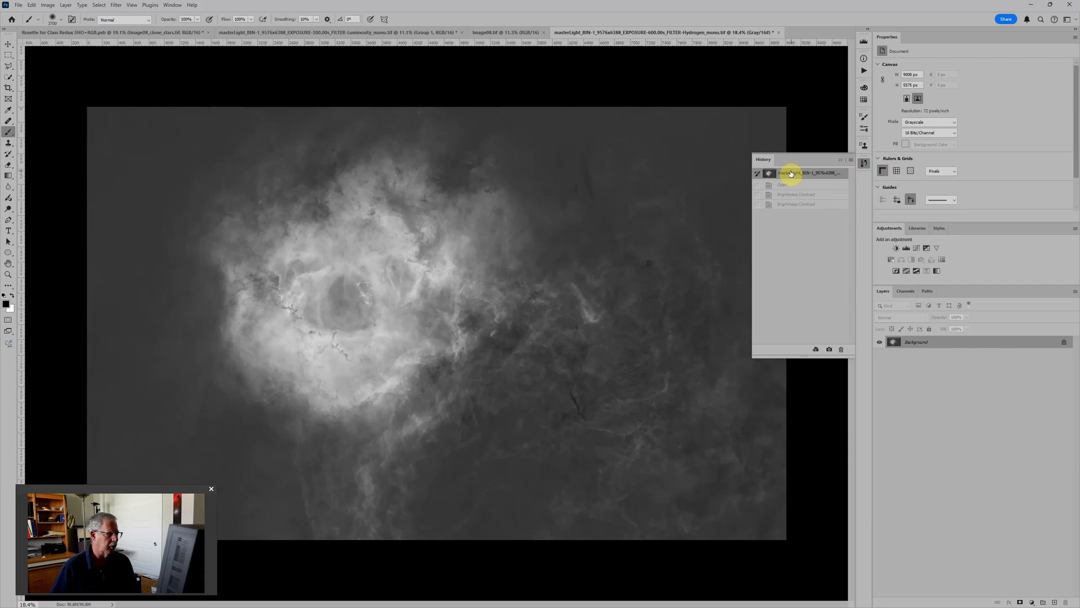
key("ctrl+minus")
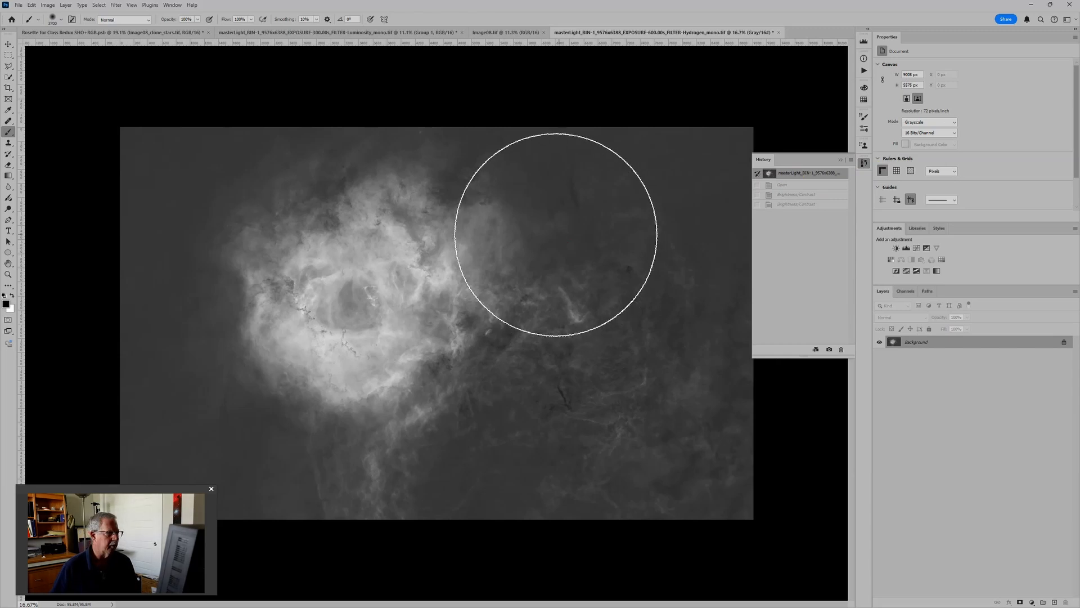
Step: Add a Brightness/Contrast adjustment layer above the Hydrogen image's background, keeping the default name, Normal mode and 100% opacity
left_click(52, 6)
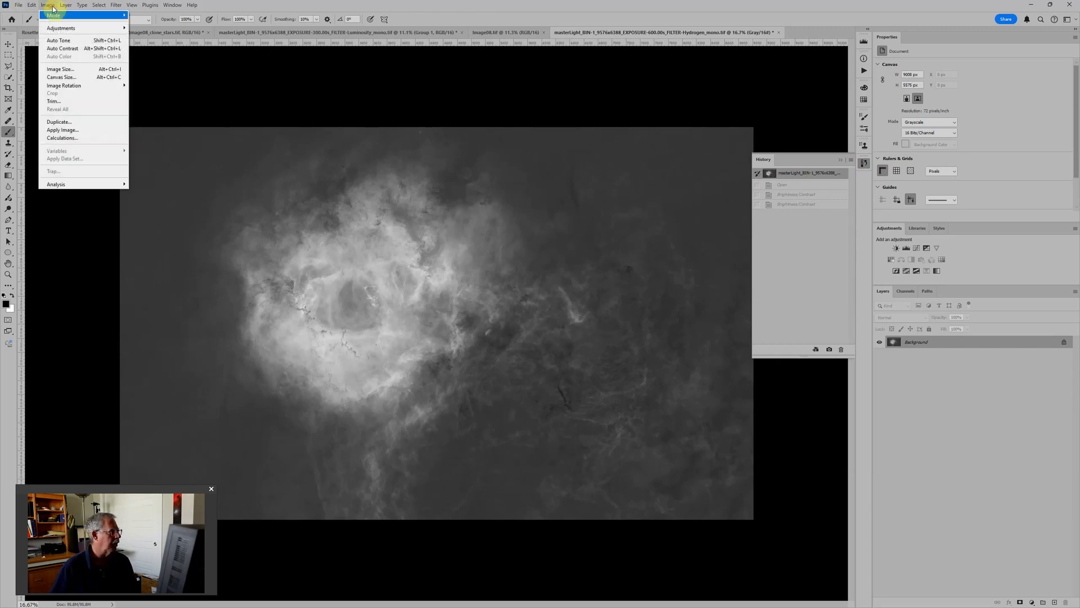
mouse_move(57, 30)
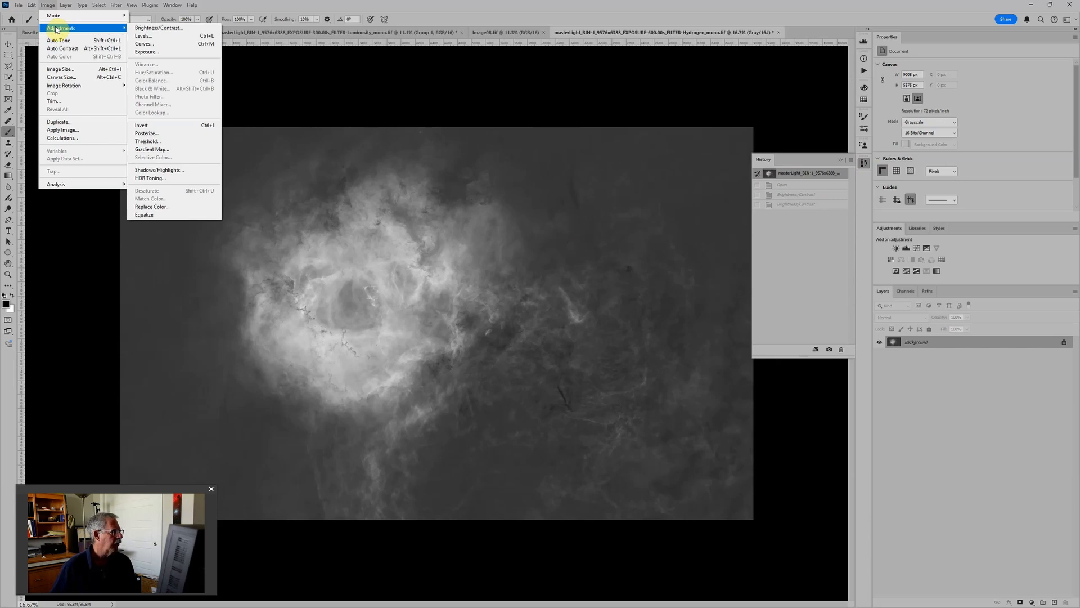
mouse_move(67, 7)
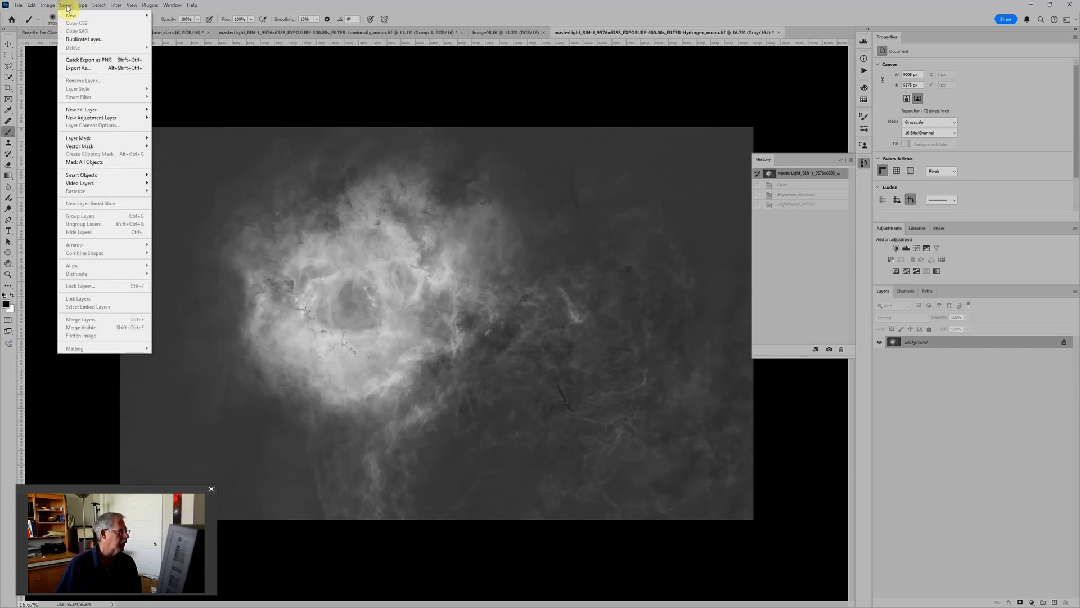
mouse_move(109, 118)
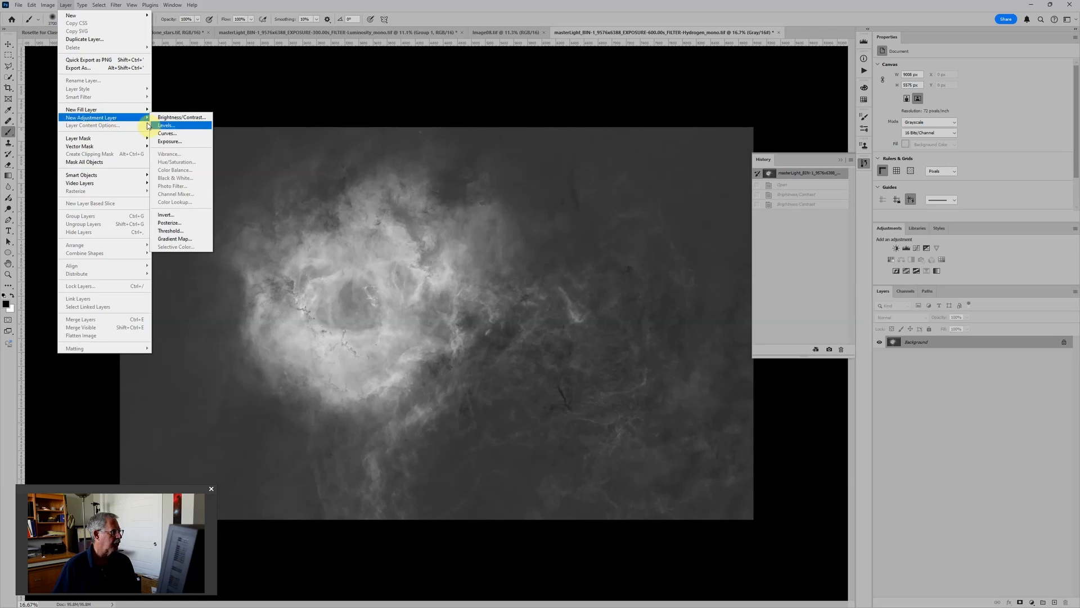
left_click(179, 117)
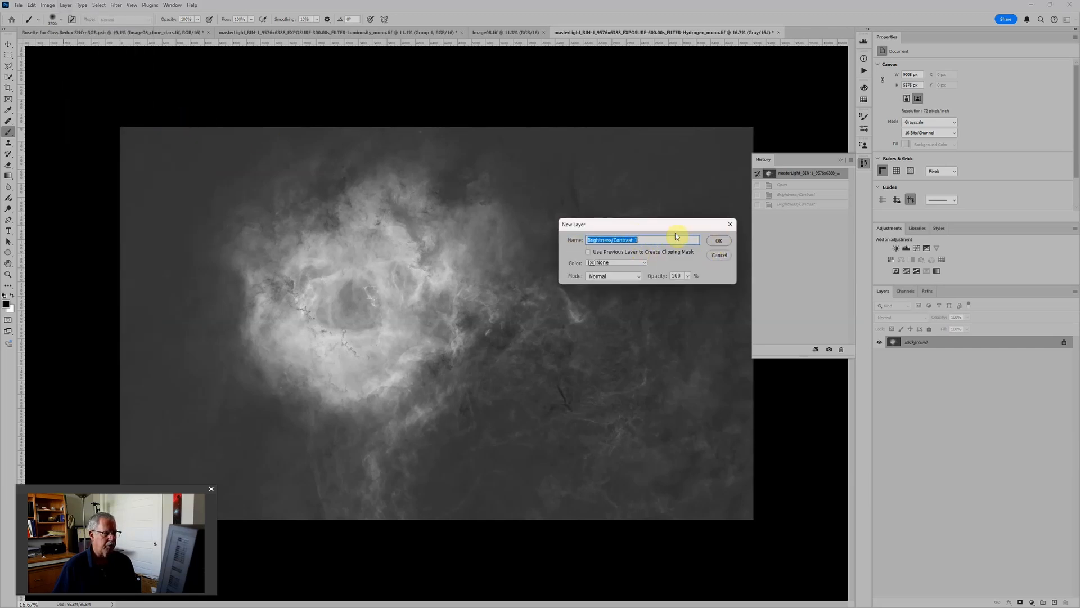
left_click(719, 241)
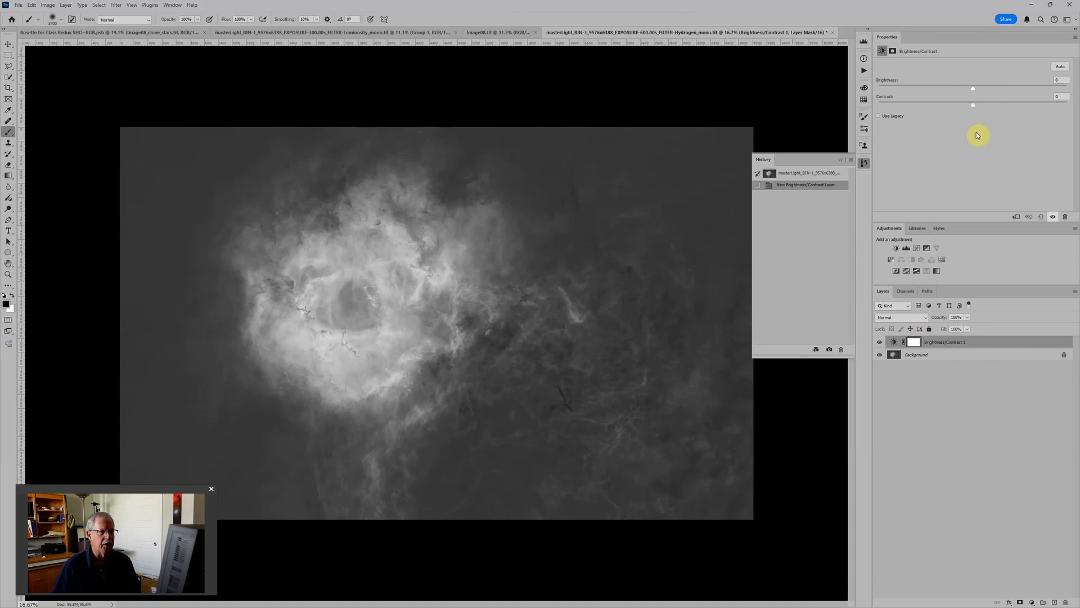
left_click(173, 5)
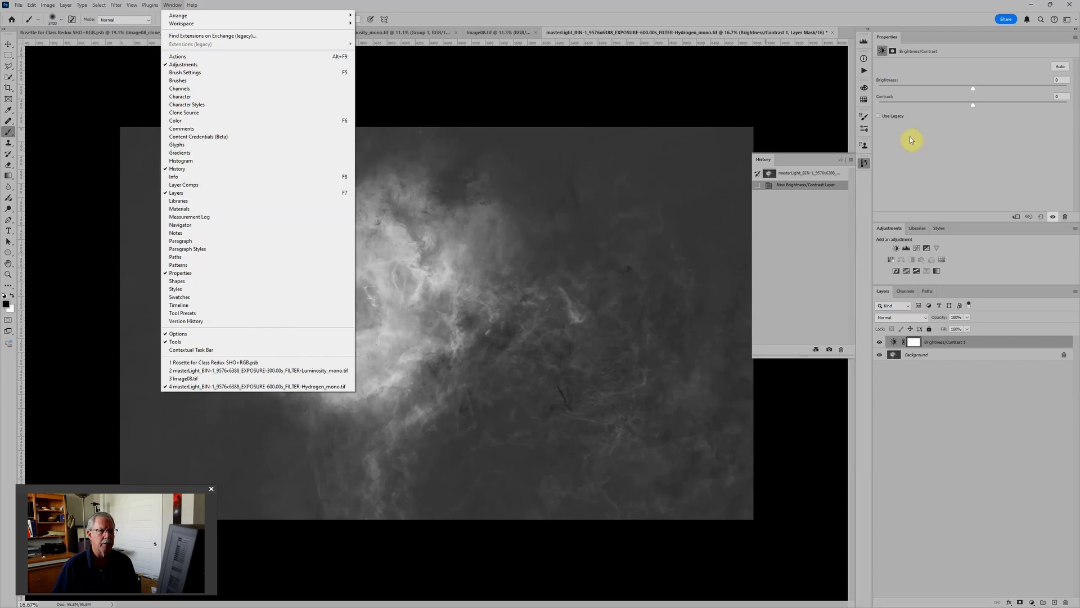
left_click(988, 154)
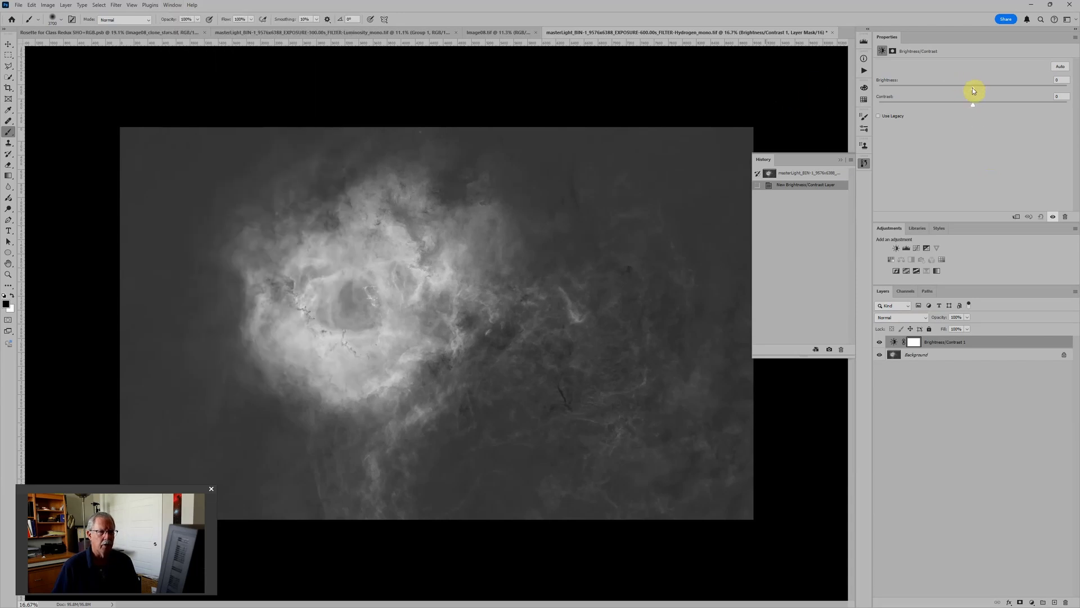
Step: Lower the Brightness/Contrast adjustment layer's brightness to -150, and readjust it to about -53
left_click_drag(973, 90, 870, 103)
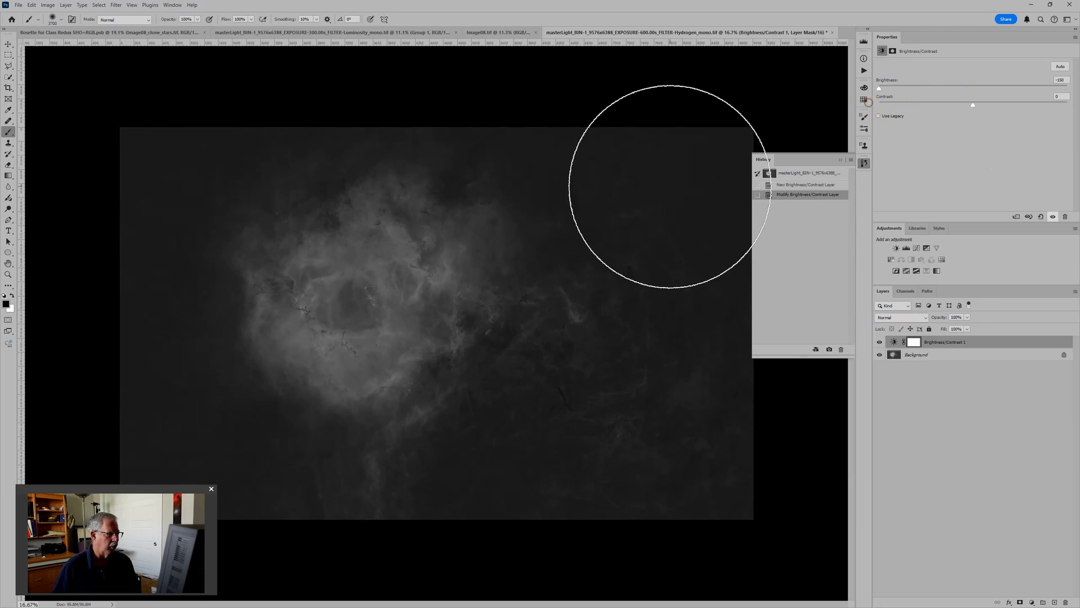
scroll(610, 349, "down", 1)
scroll(609, 348, "down", 1)
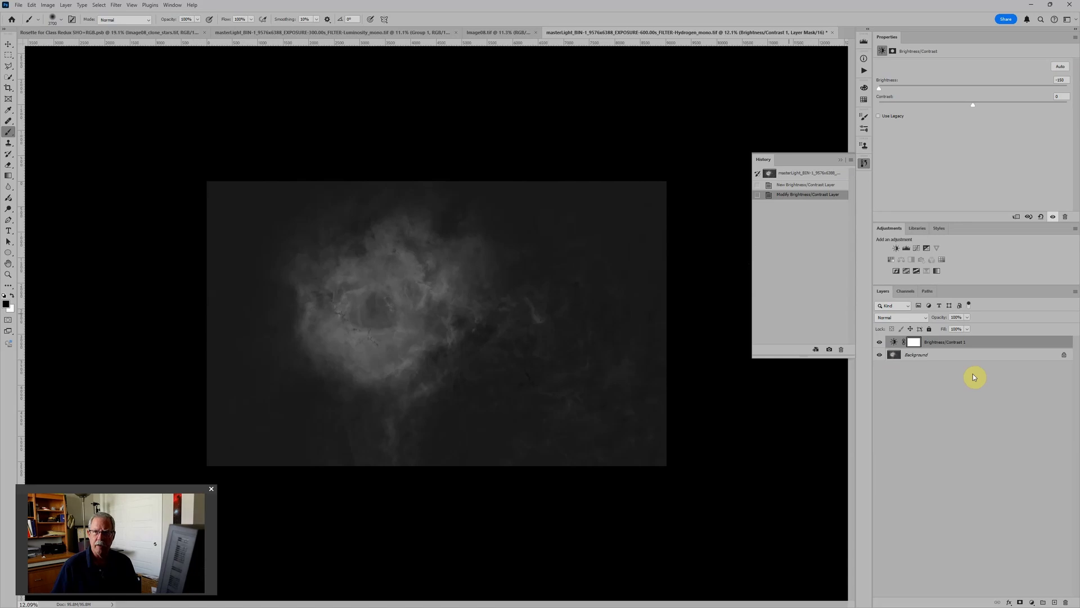
key("ctrl+plus")
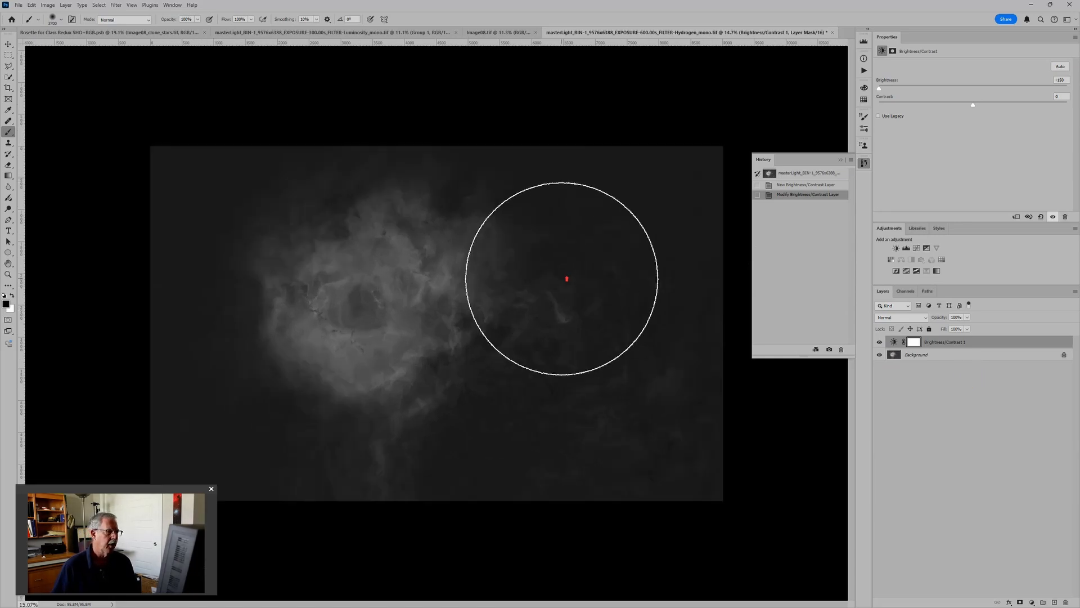
key("ctrl+plus")
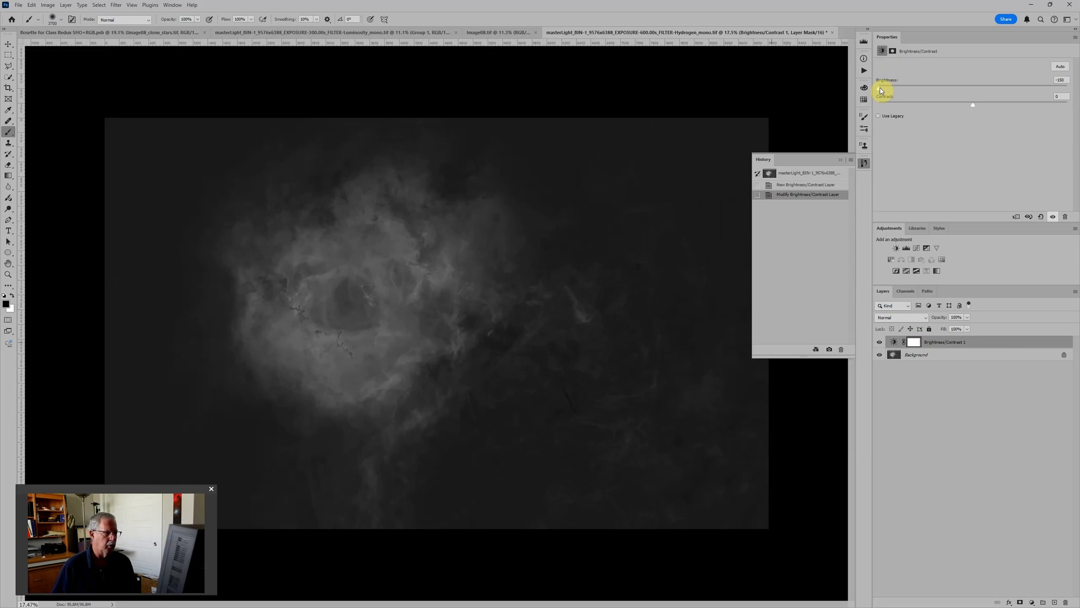
left_click_drag(884, 89, 939, 88)
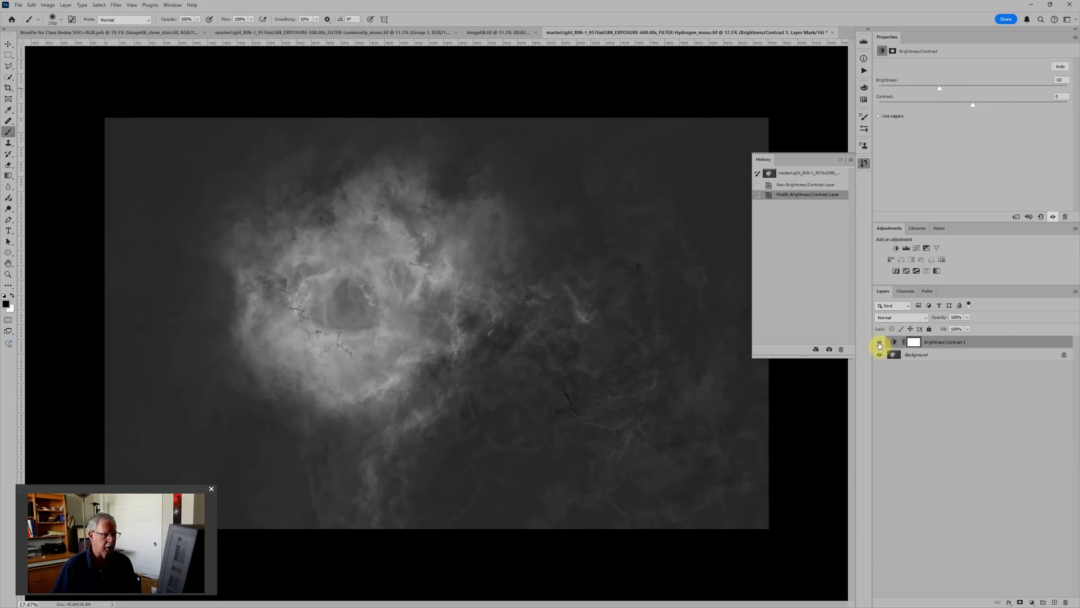
Step: Compare the Hydrogen image with and without the Brightness/Contrast adjustment layer, and delete that layer
left_click(879, 343)
left_click(880, 343)
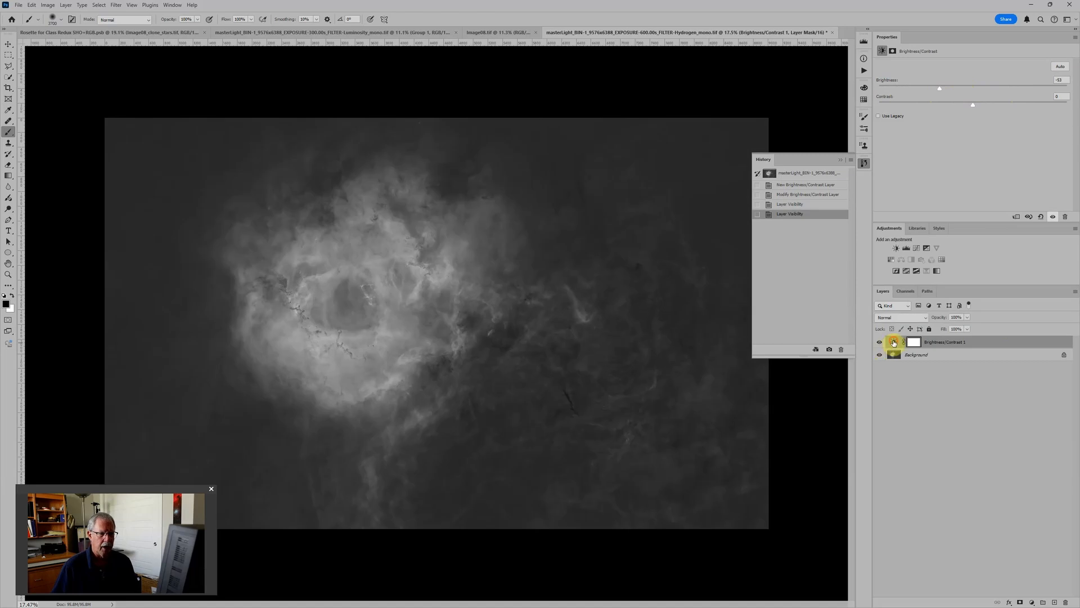
left_click(895, 342)
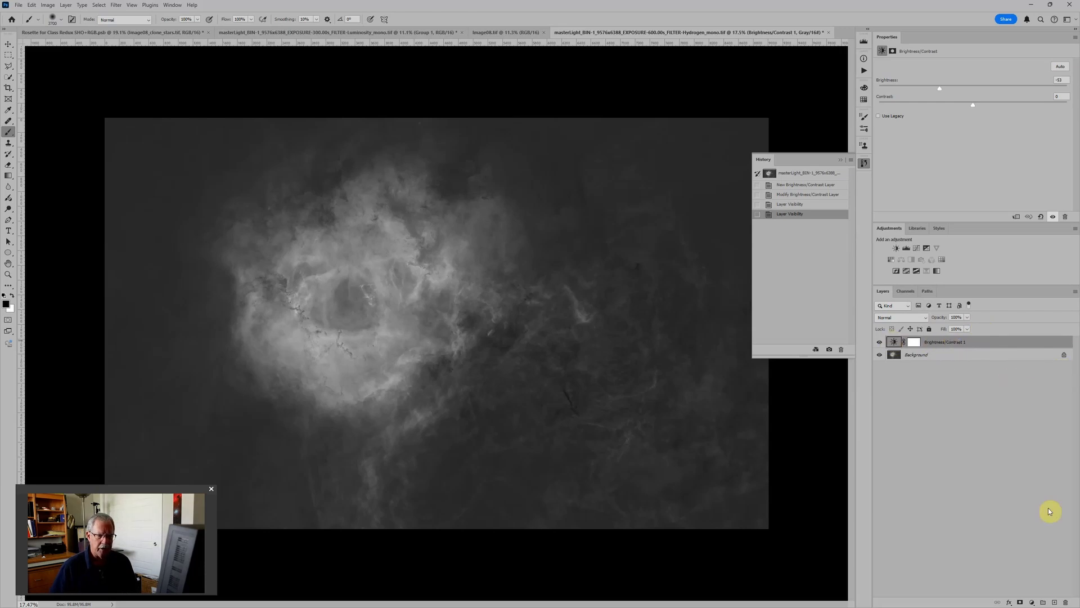
left_click(1065, 216)
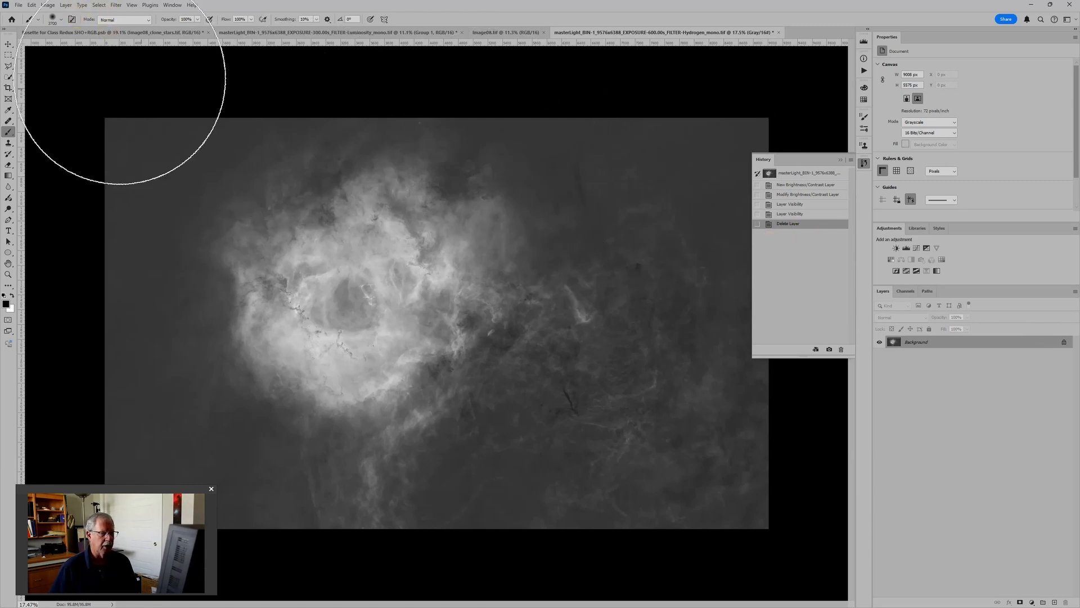
Step: Add a Levels adjustment layer above the Hydrogen image's background and raise its black input level to about 15
left_click(65, 5)
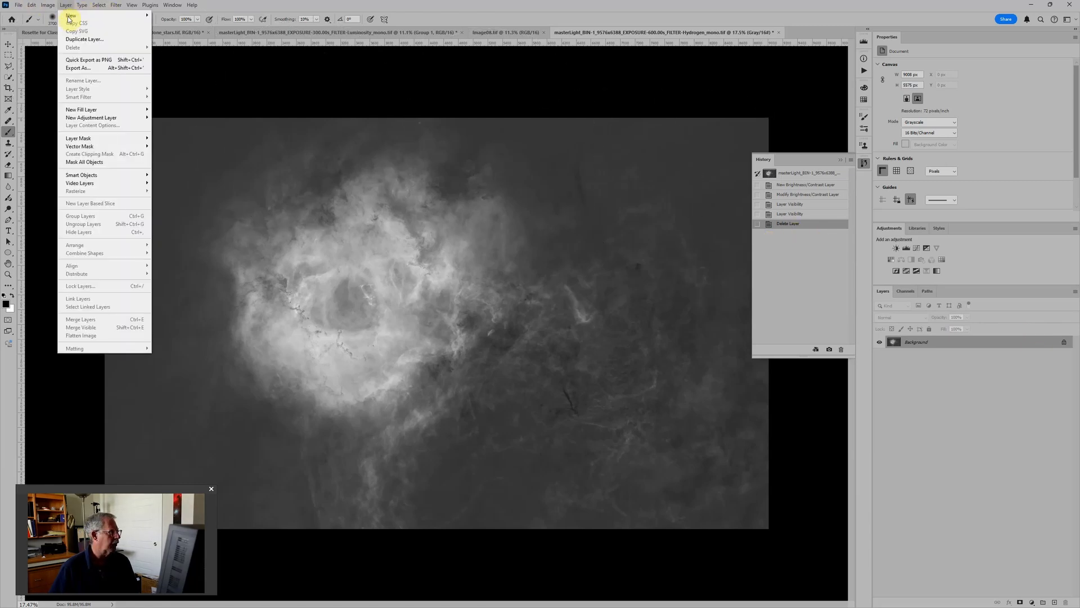
mouse_move(108, 119)
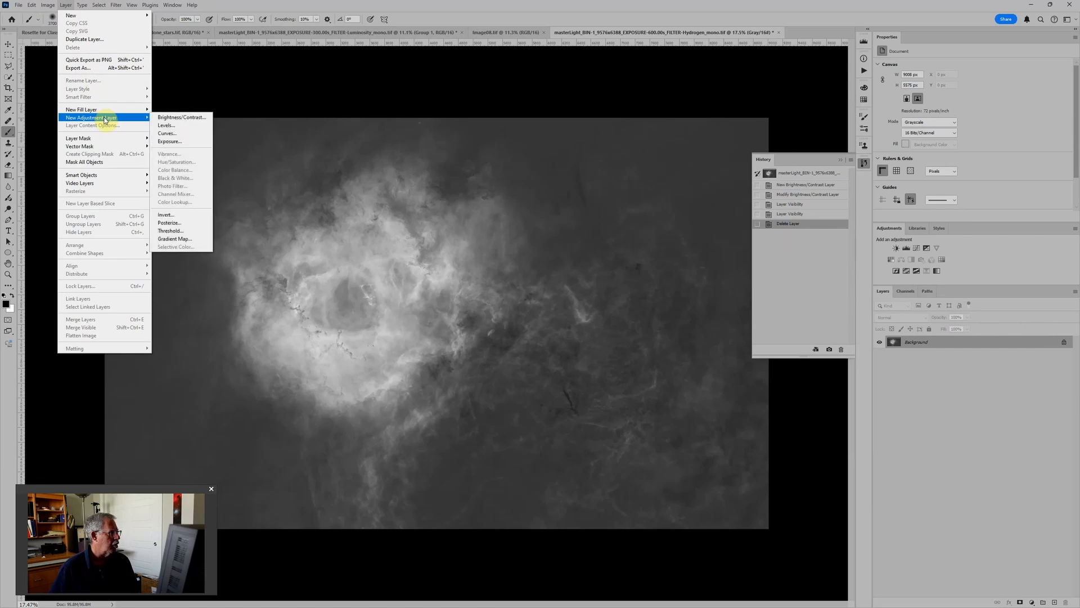
left_click(174, 127)
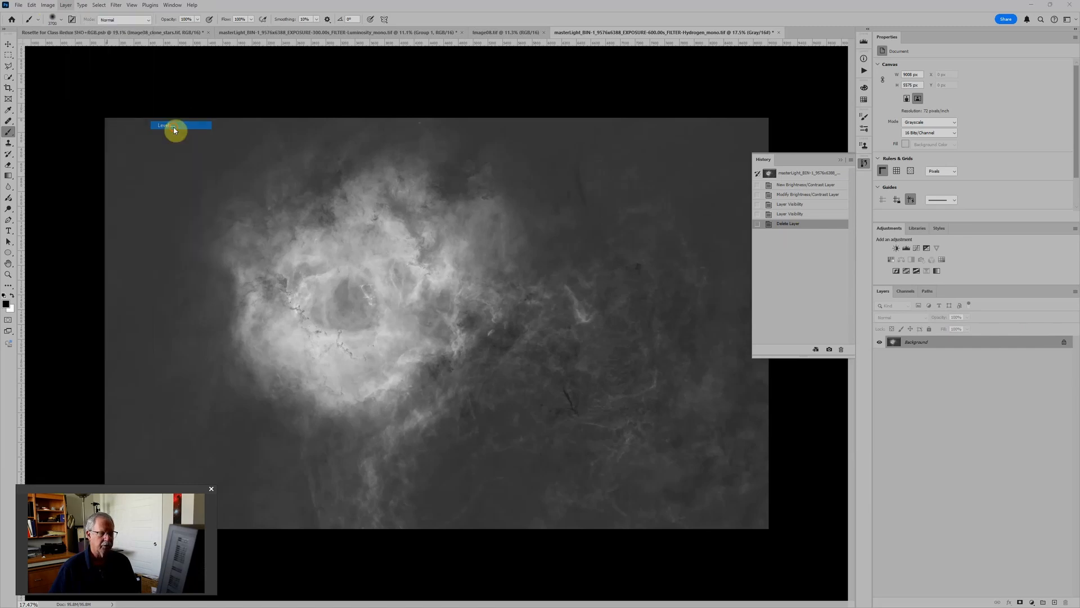
left_click(715, 239)
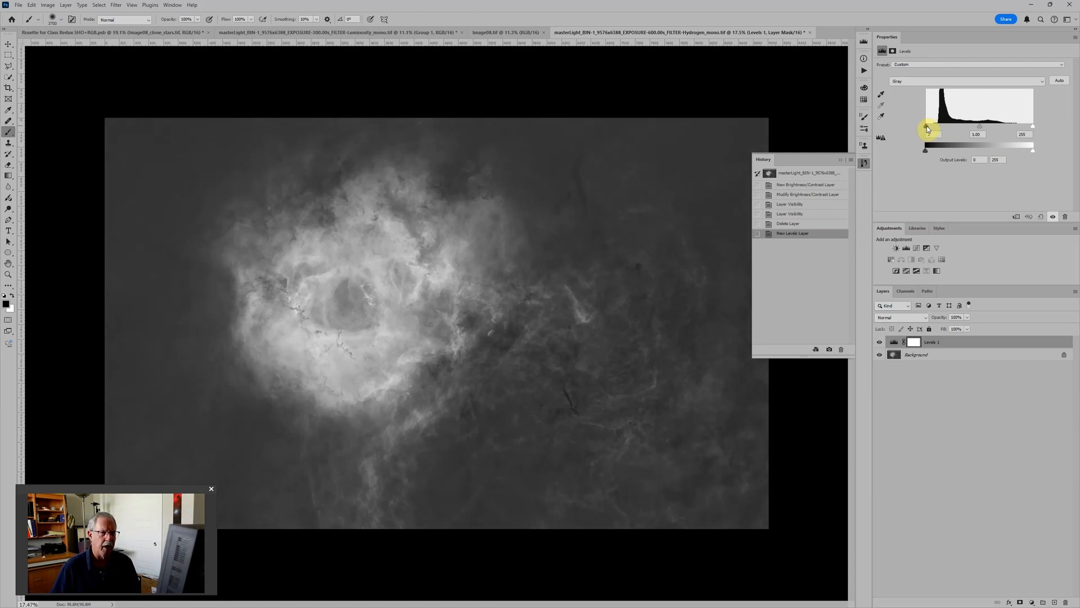
left_click_drag(932, 129, 934, 130)
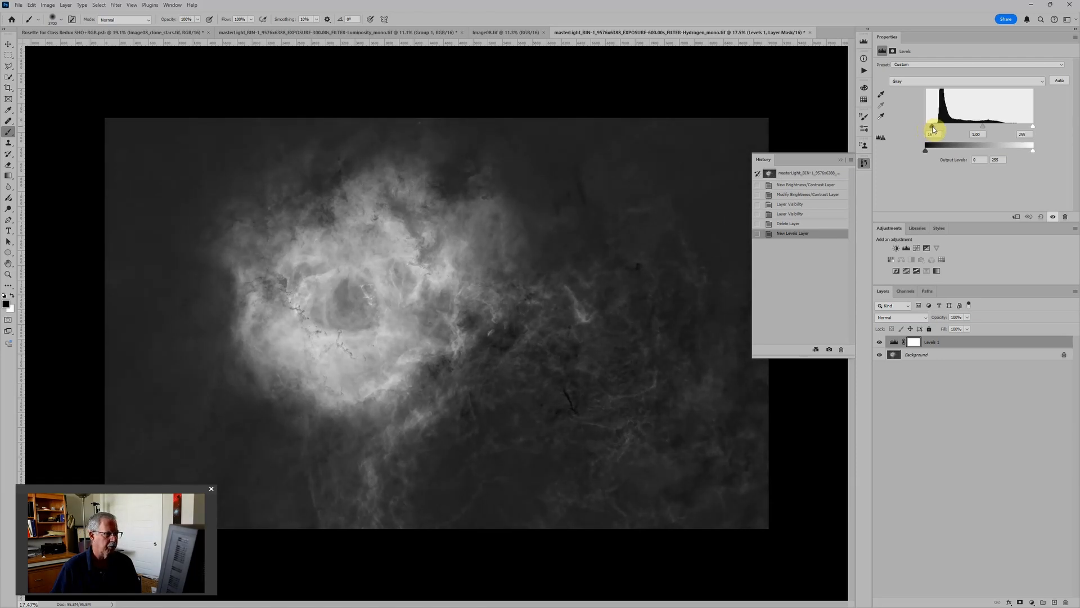
left_click_drag(933, 129, 931, 129)
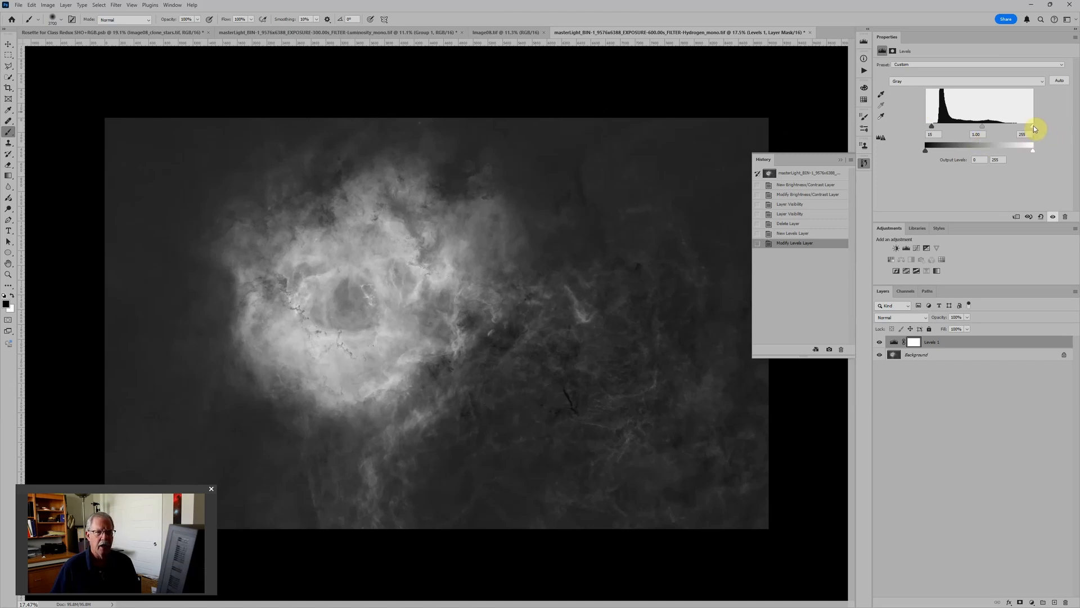
Step: Set the Levels adjustment layer's white input level to about 225, midtones to 0.69 and black input level to 2
left_click_drag(1033, 126, 1027, 130)
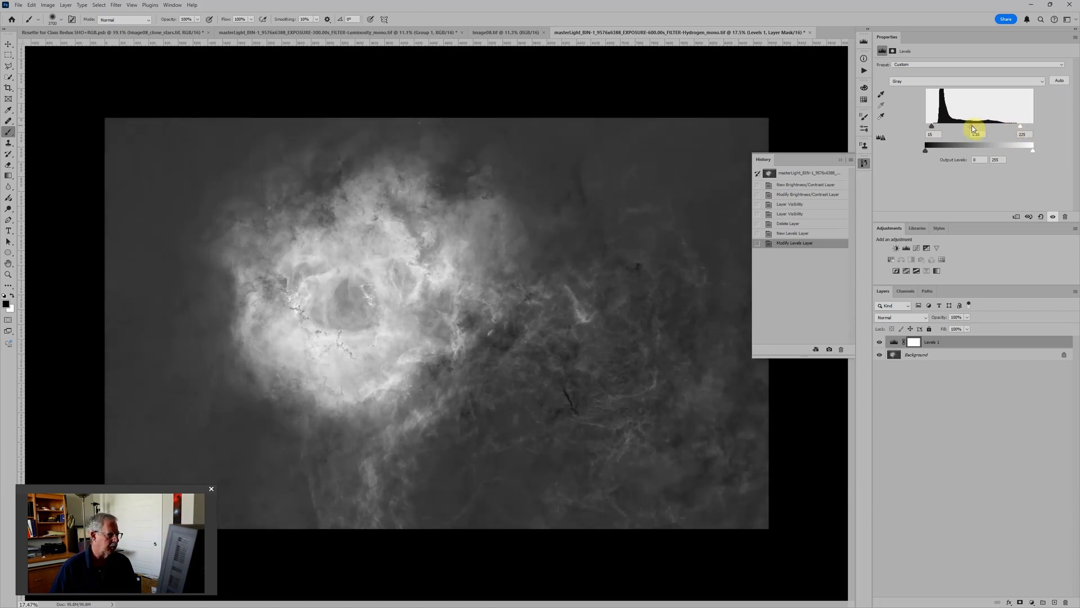
left_click_drag(972, 127, 983, 129)
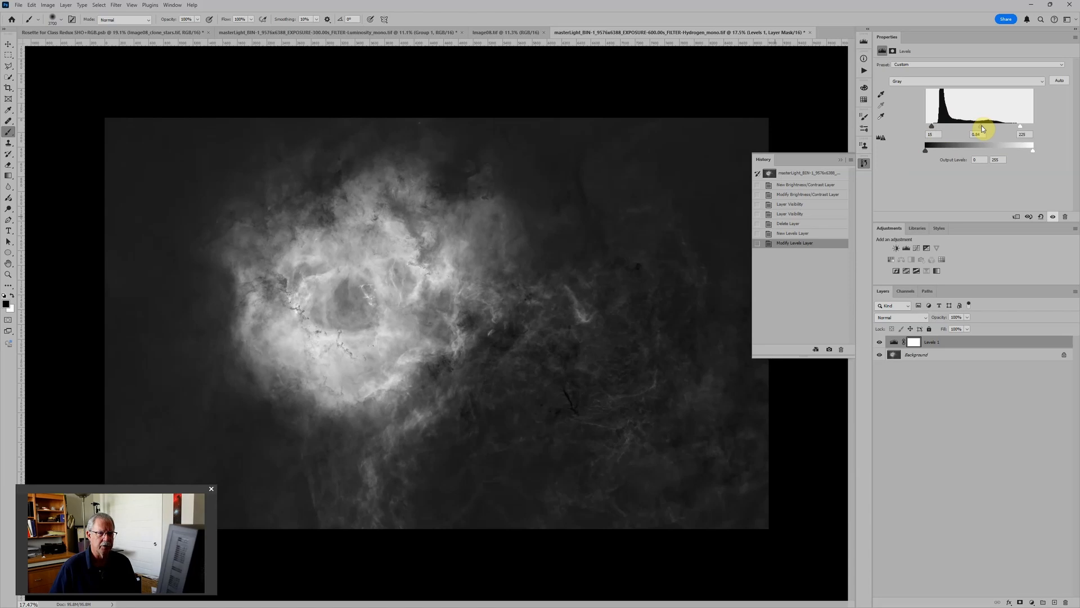
left_click_drag(984, 129, 986, 128)
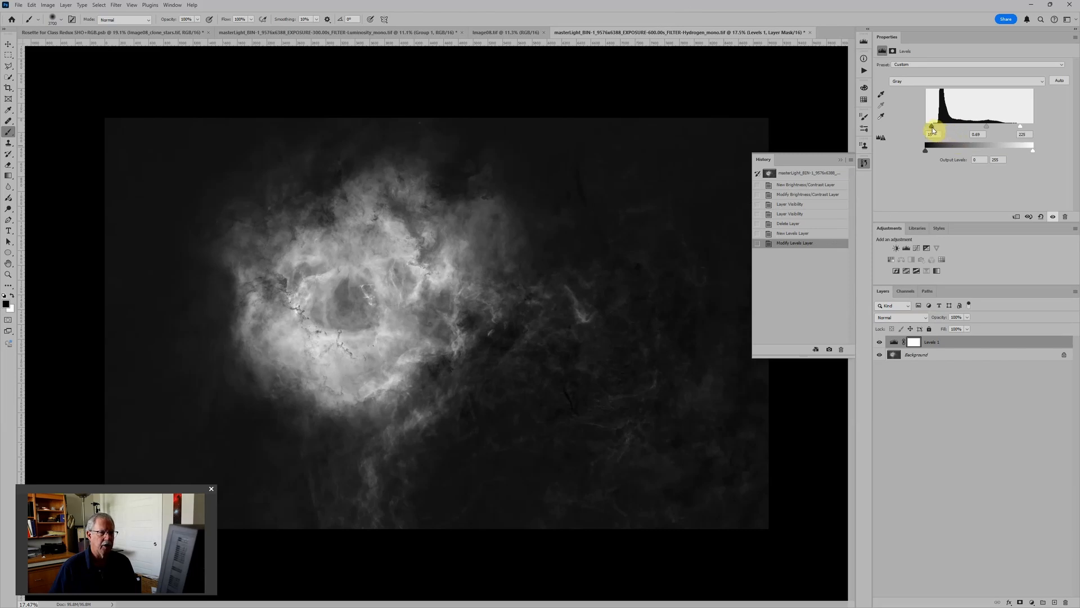
left_click_drag(932, 127, 925, 130)
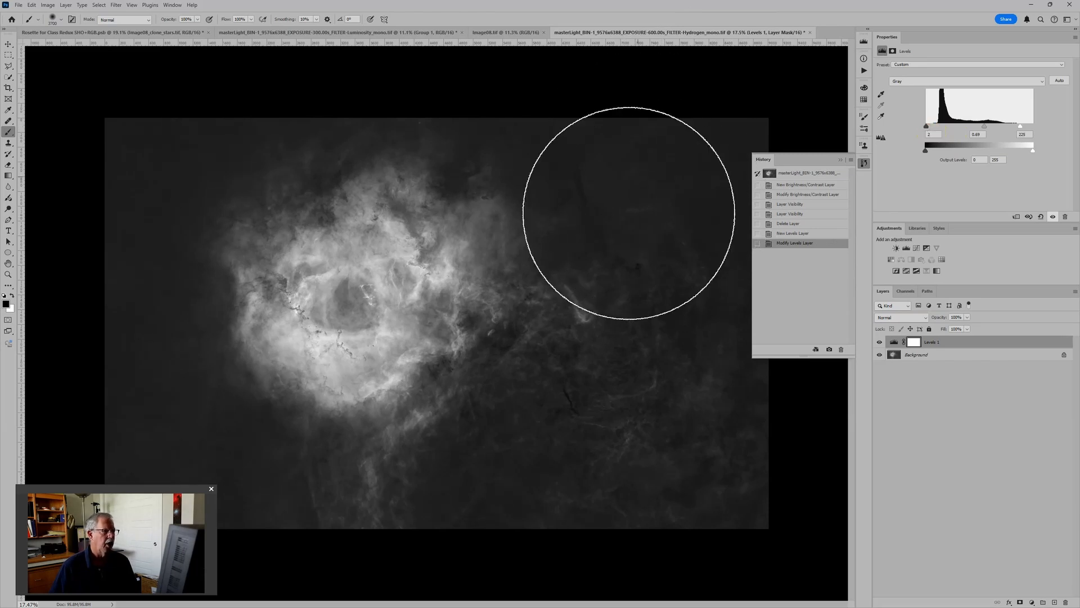
Step: Convert the Hydrogen image from grayscale to RGB Color mode without flattening its layers
scroll(647, 150, "down", 2)
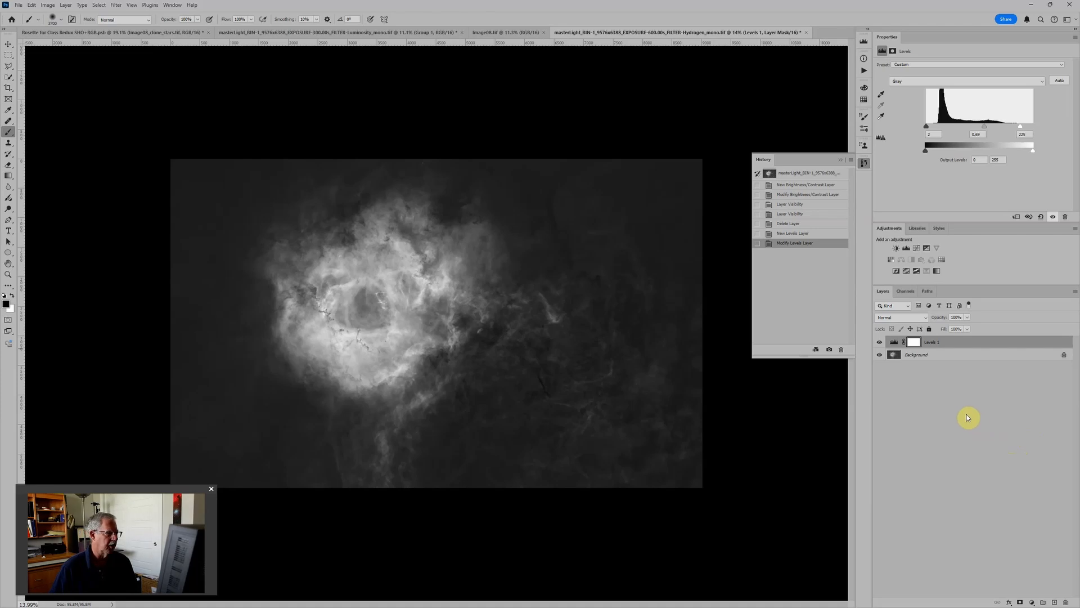
left_click(66, 7)
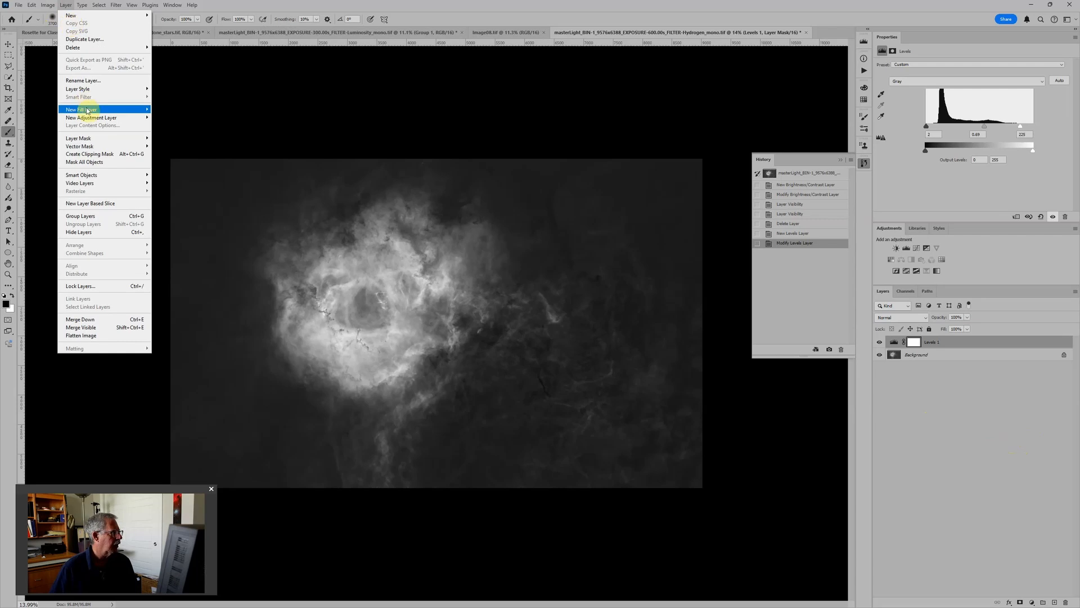
mouse_move(88, 118)
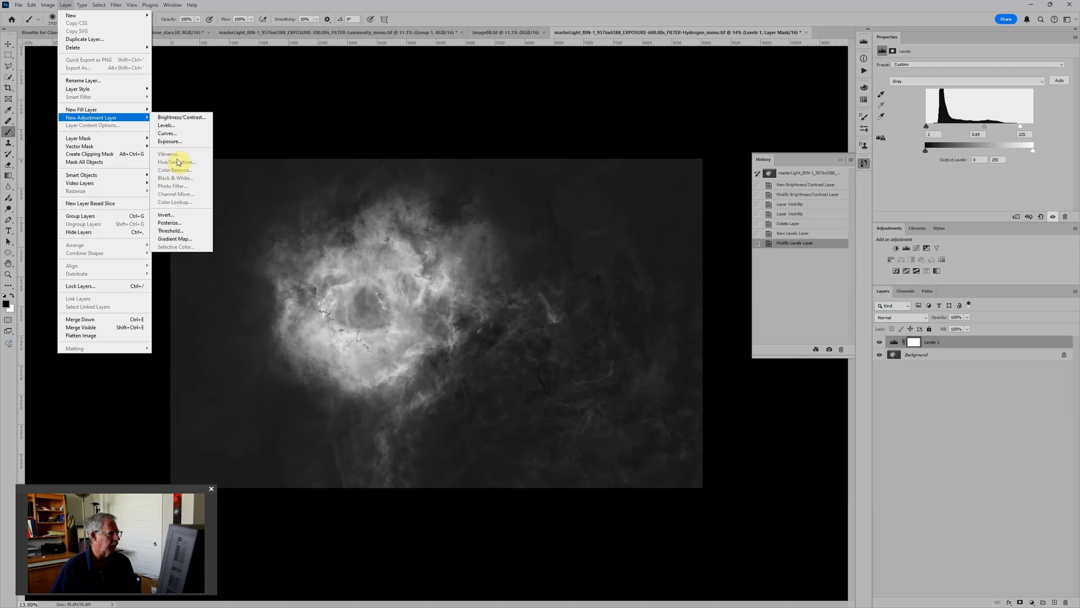
left_click(254, 112)
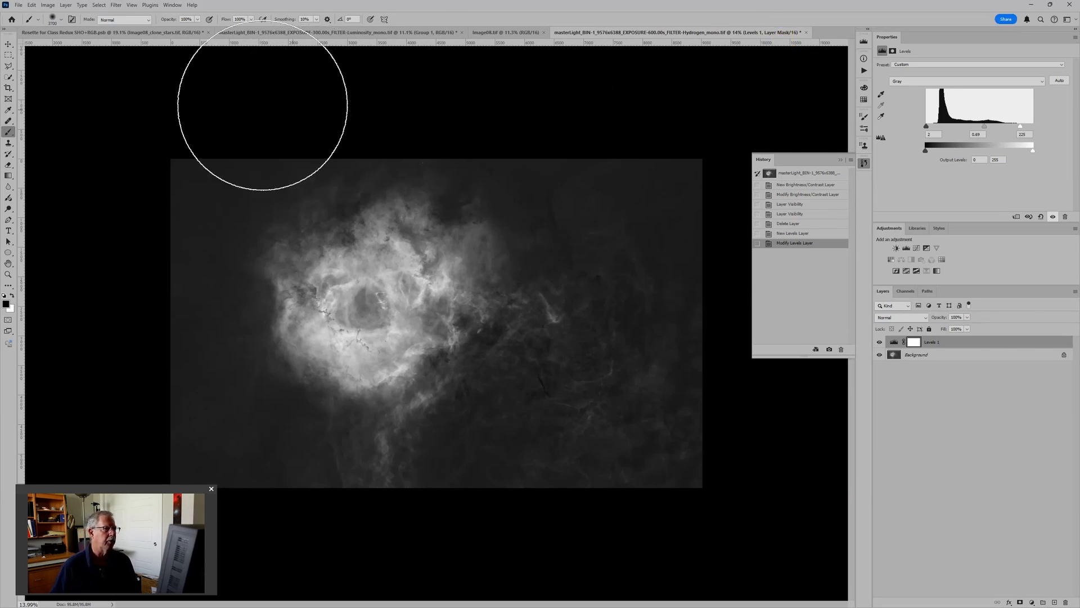
left_click(47, 6)
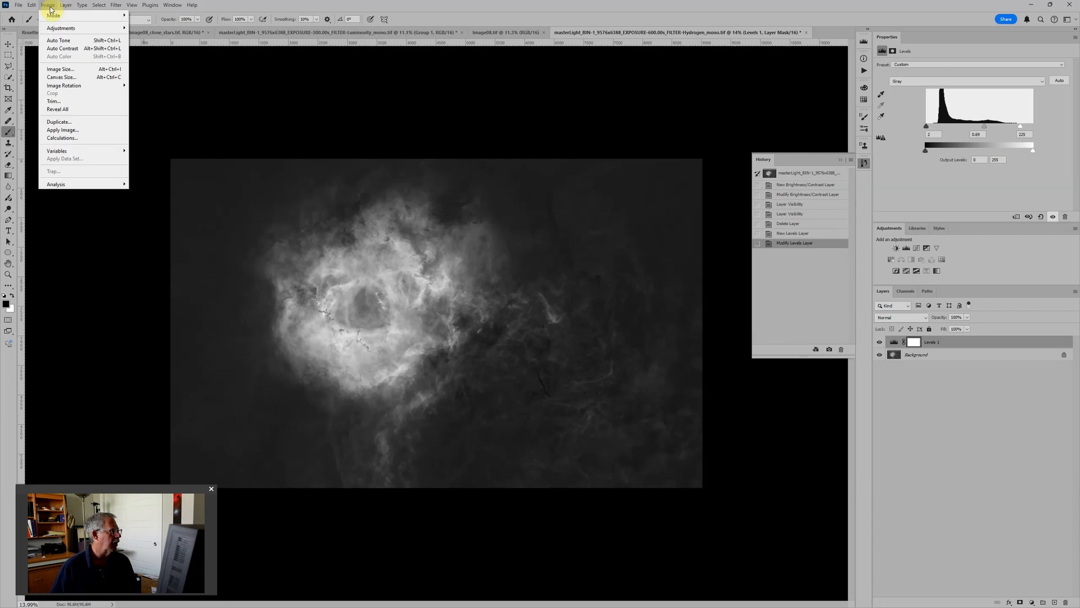
mouse_move(53, 17)
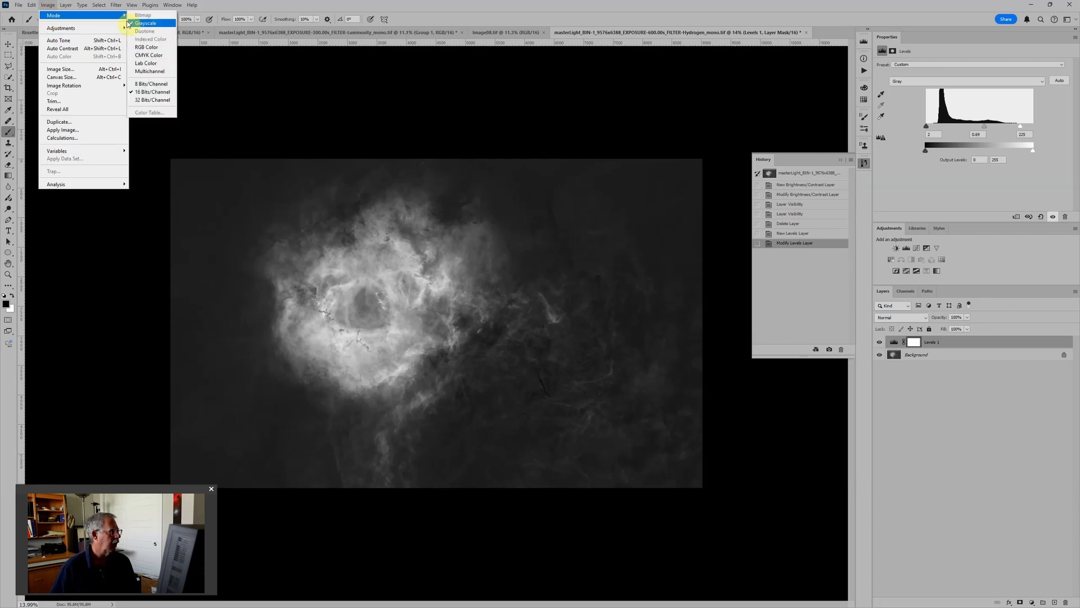
left_click(145, 48)
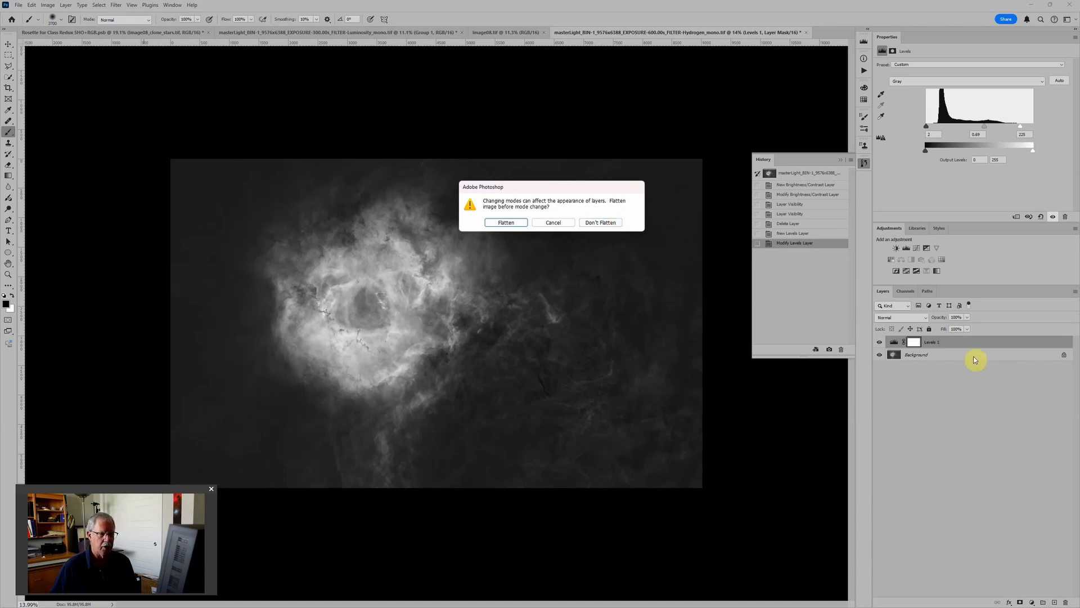
left_click(598, 223)
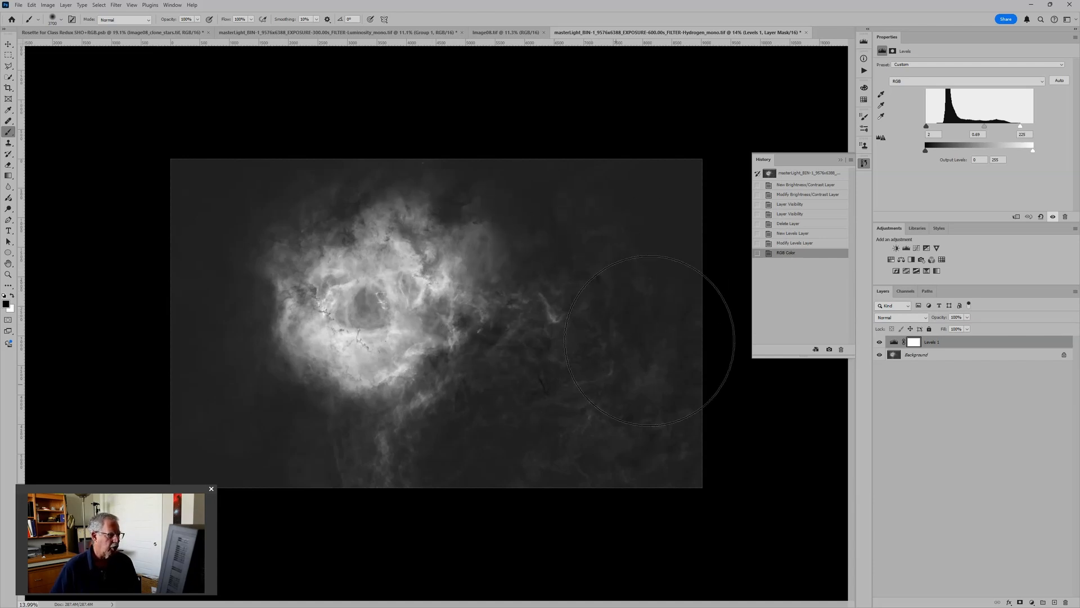
Step: Add a Hue/Saturation adjustment layer above the Levels layer and turn on Colorize
left_click(67, 5)
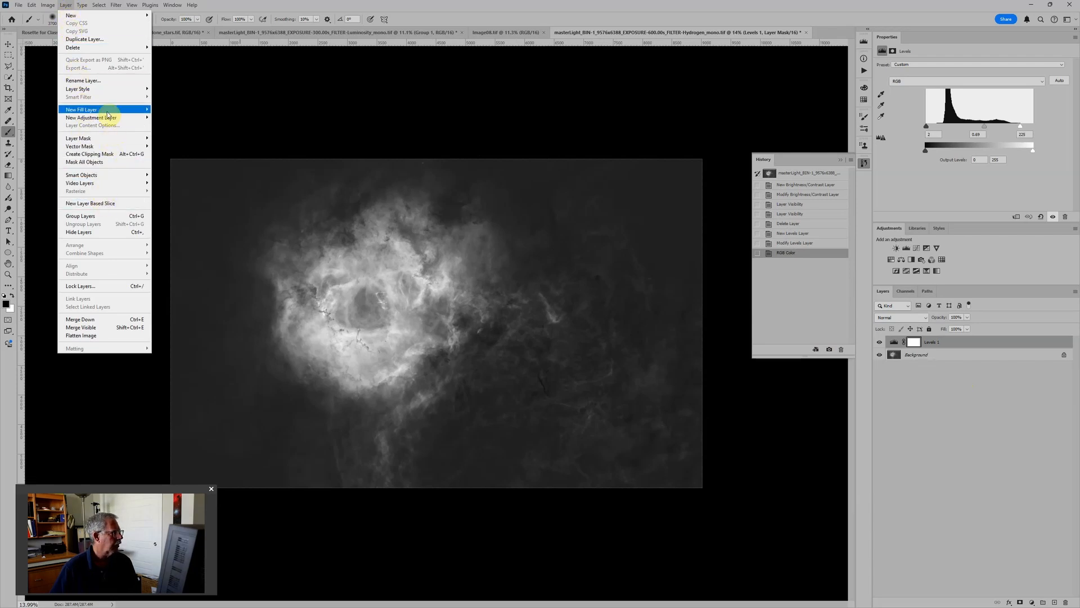
mouse_move(103, 119)
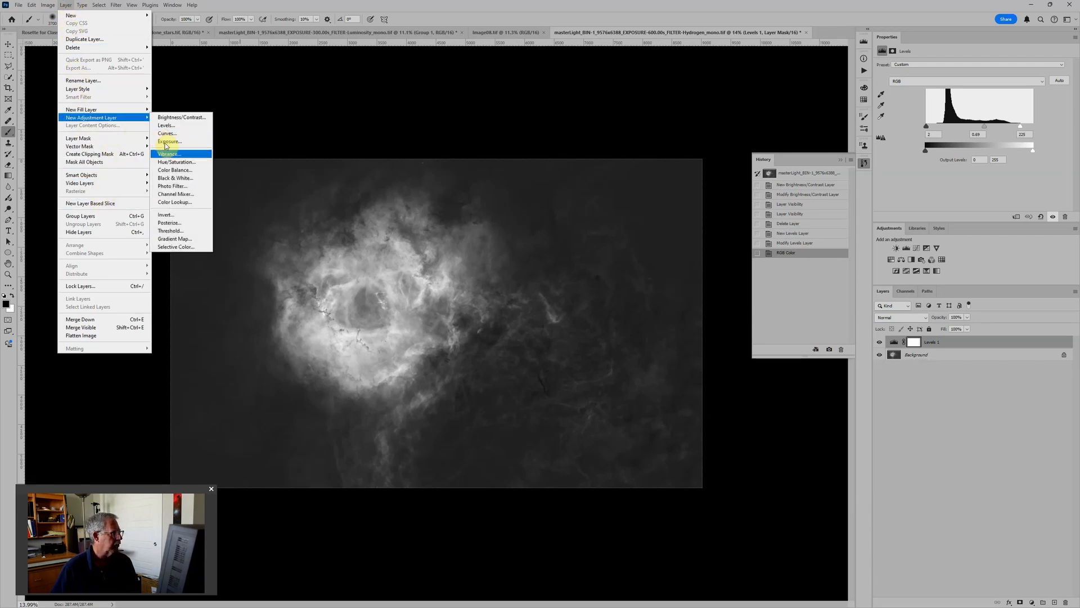
left_click(175, 163)
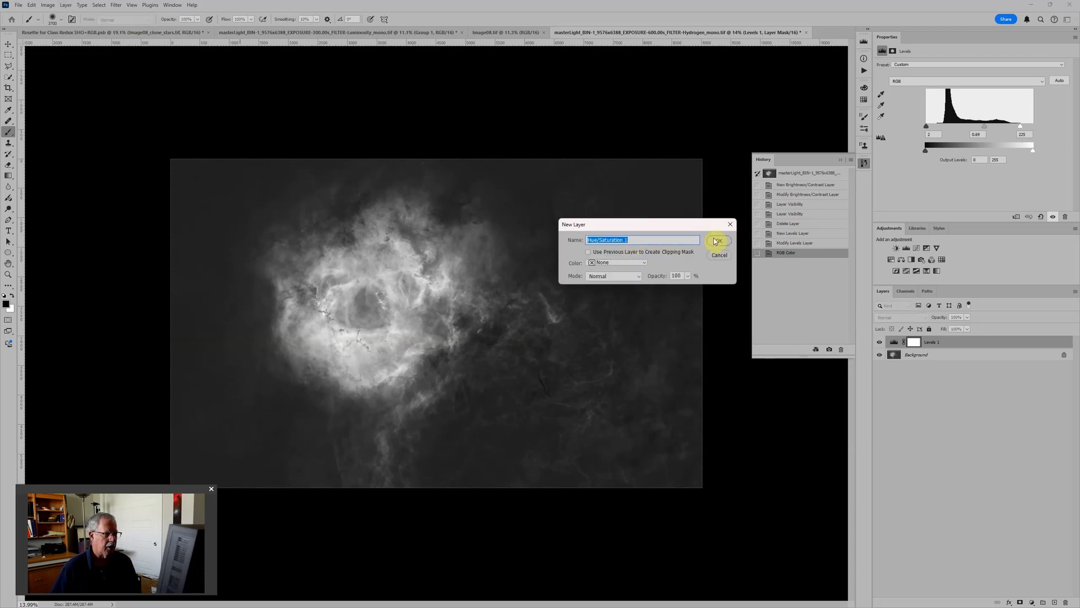
left_click(715, 241)
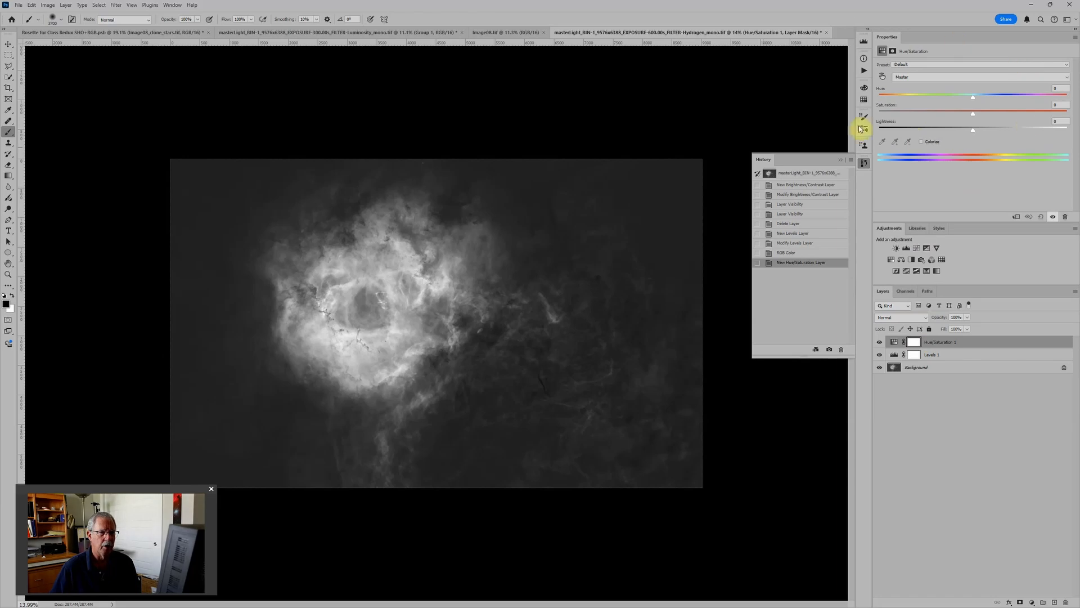
left_click(922, 142)
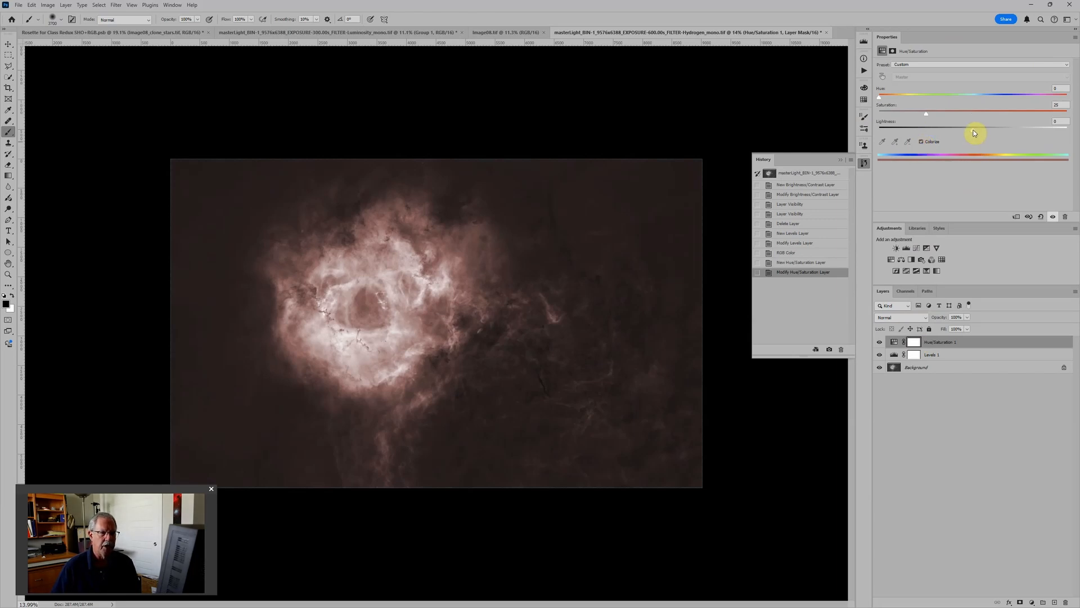
Step: Set the Hue/Saturation adjustment layer's lightness to -50 and saturation to 100
left_click_drag(975, 133, 923, 133)
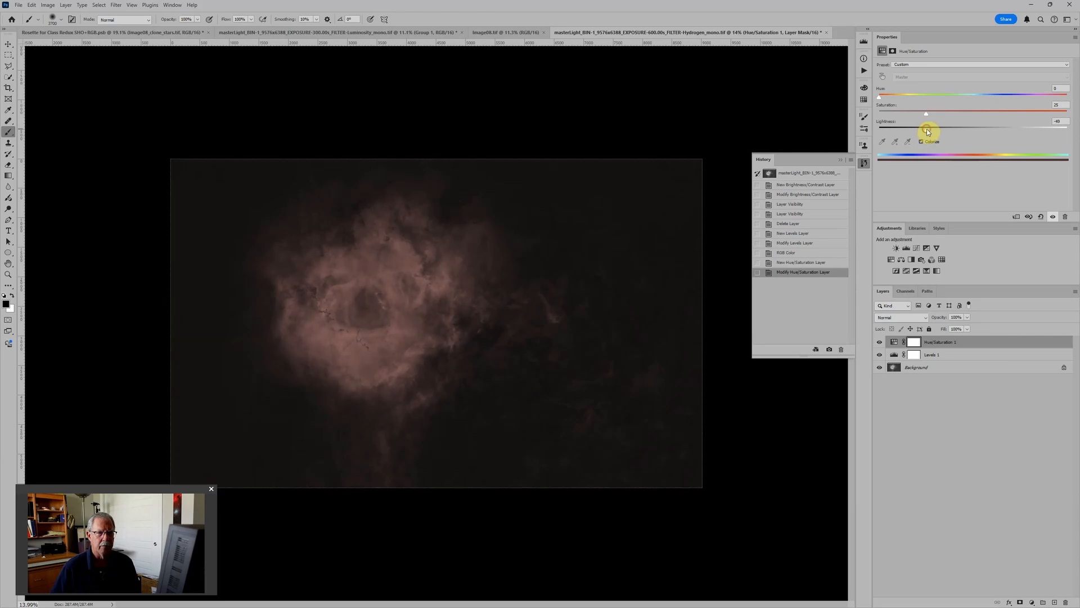
left_click(1060, 121)
type("-50")
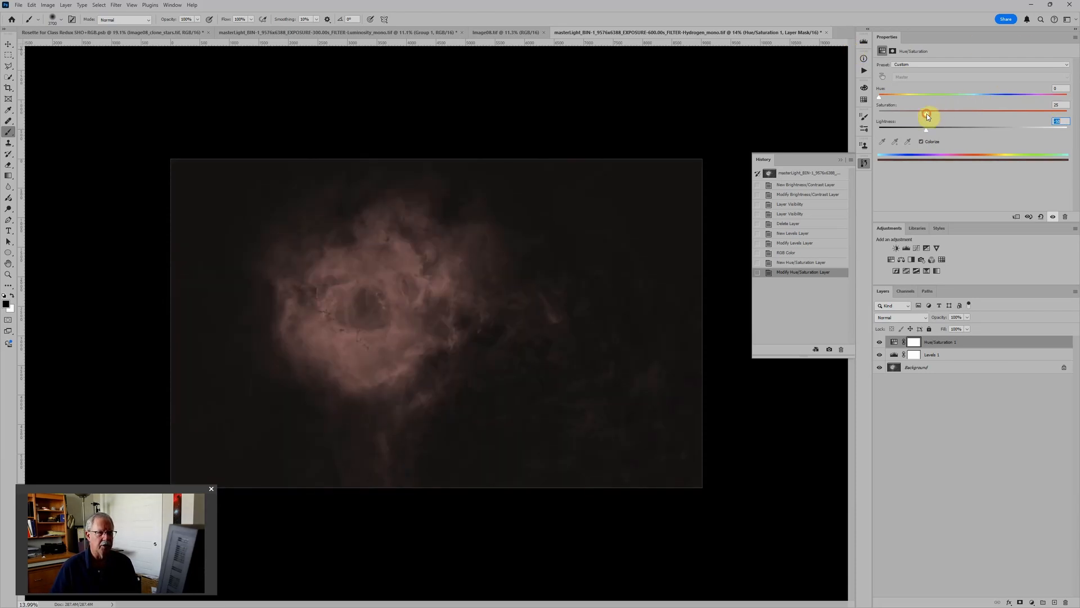
left_click_drag(927, 115, 1066, 115)
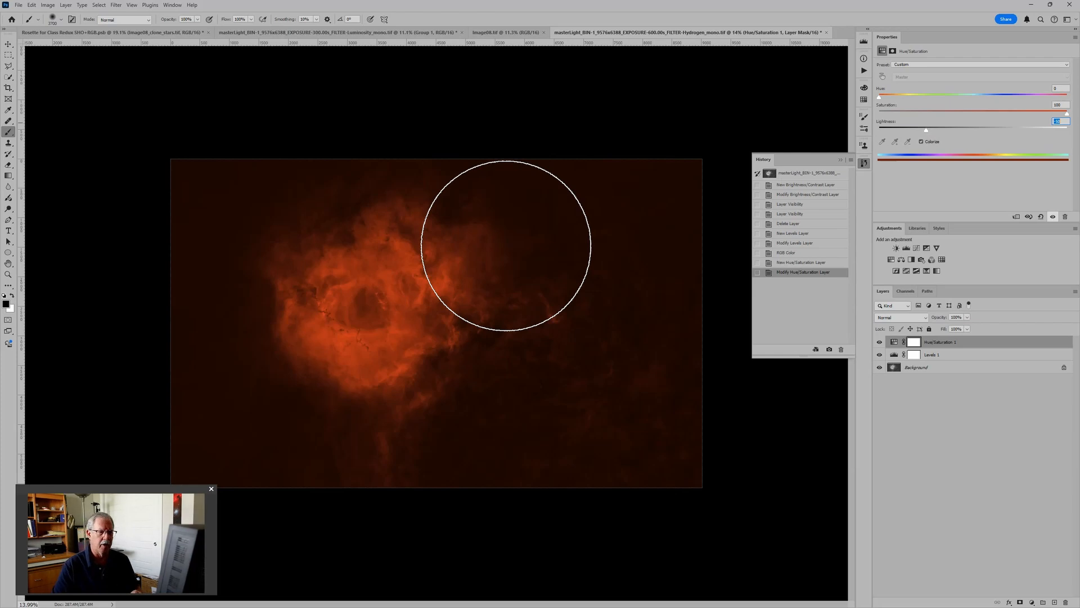
Step: Convert the locked Background into a regular layer and set the Levels adjustment layer's midtones to 0.79
left_click(953, 368)
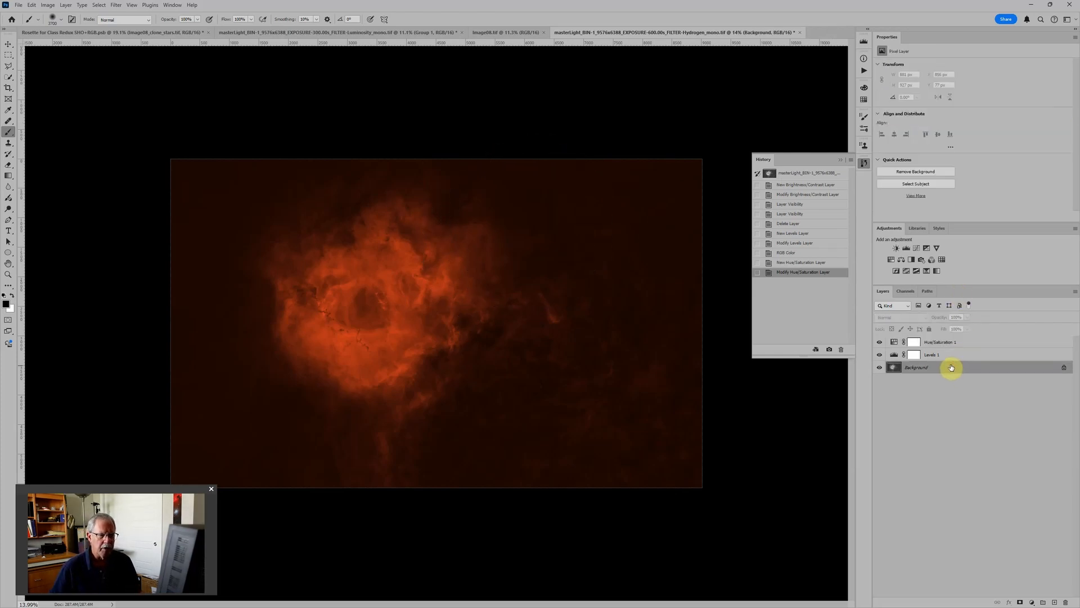
left_click(1066, 369)
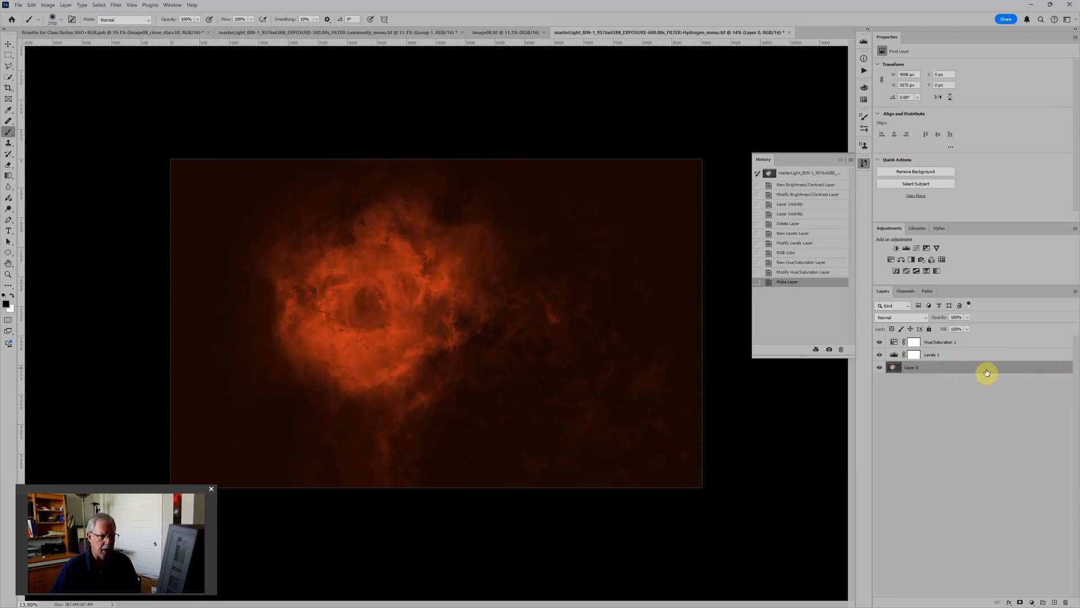
left_click(963, 355)
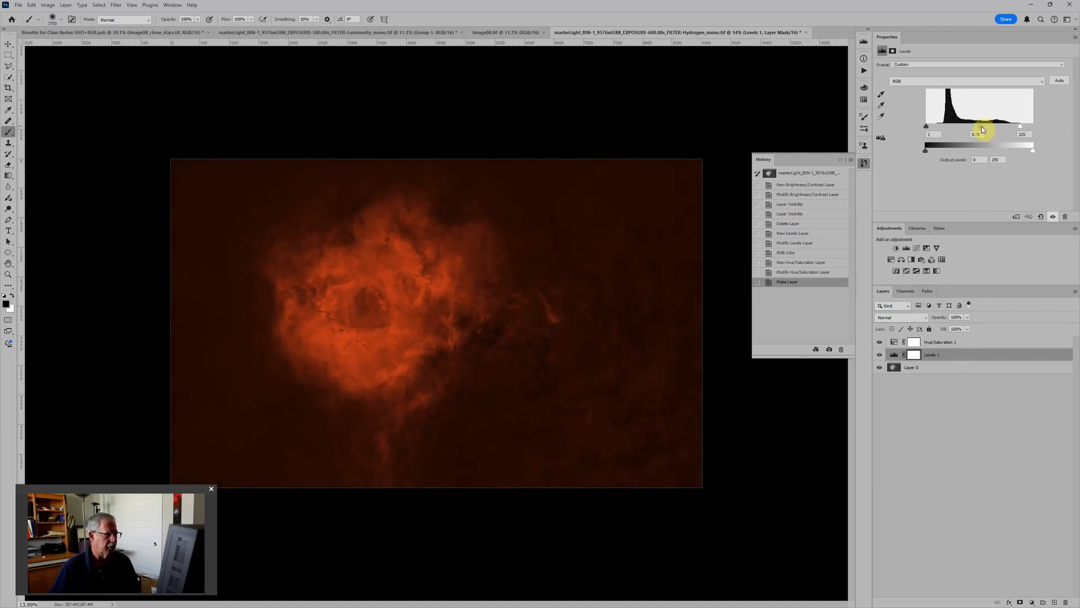
left_click_drag(982, 130, 982, 131)
left_click(968, 344)
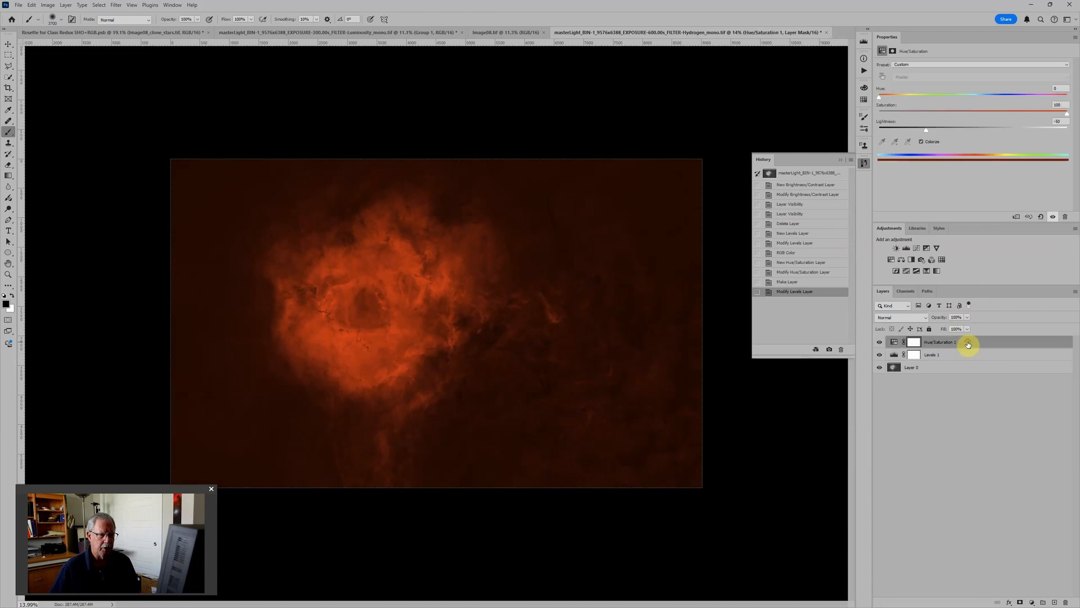
Step: Group the Hue/Saturation, Levels and image layers together and name the group Hydrogen
left_click(938, 369)
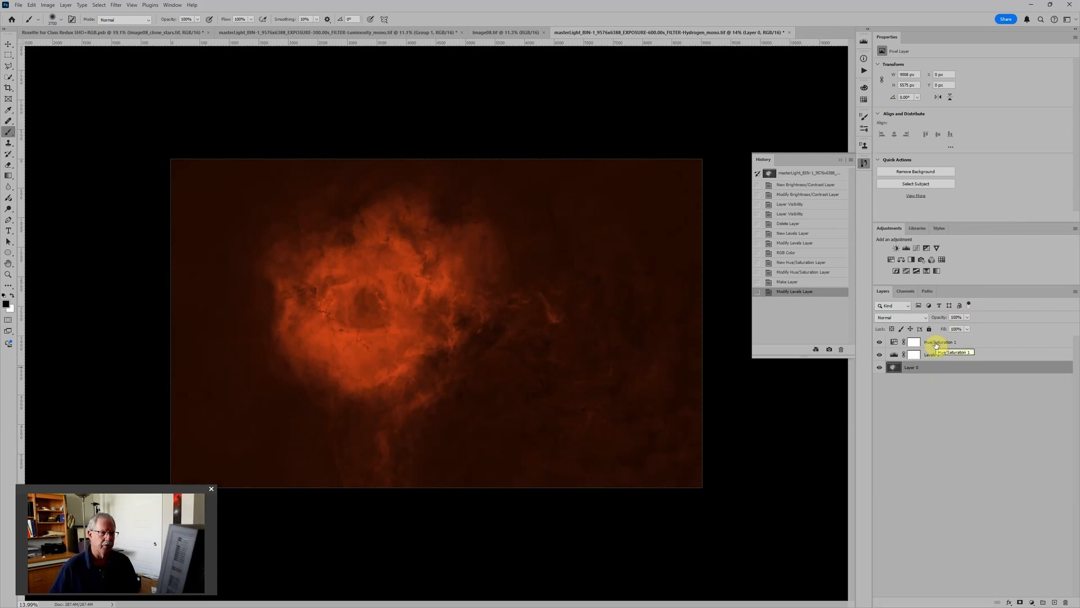
left_click(894, 343)
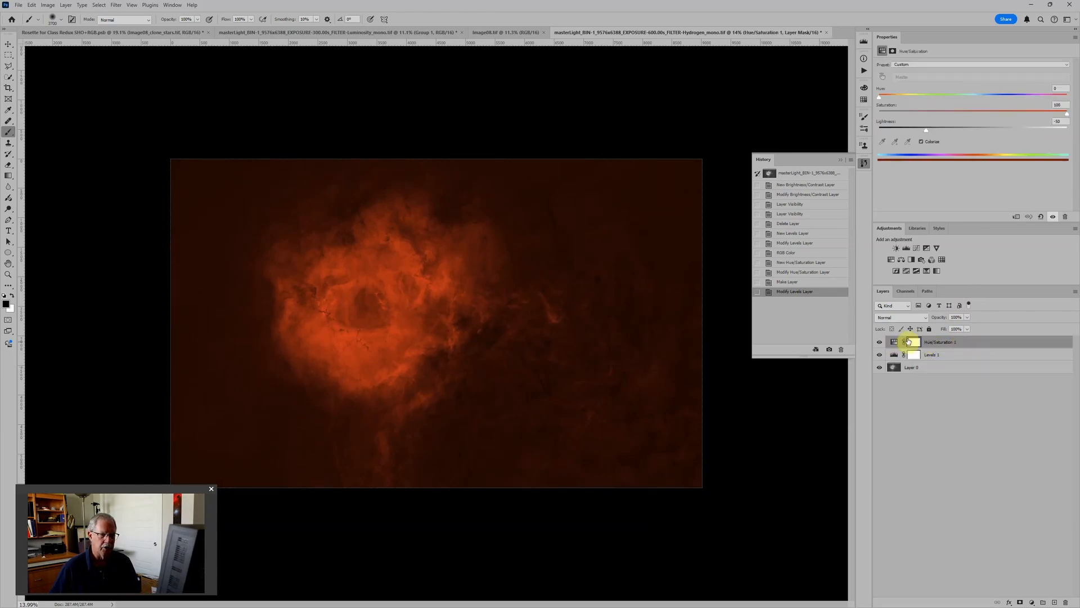
left_click(931, 367, "shift")
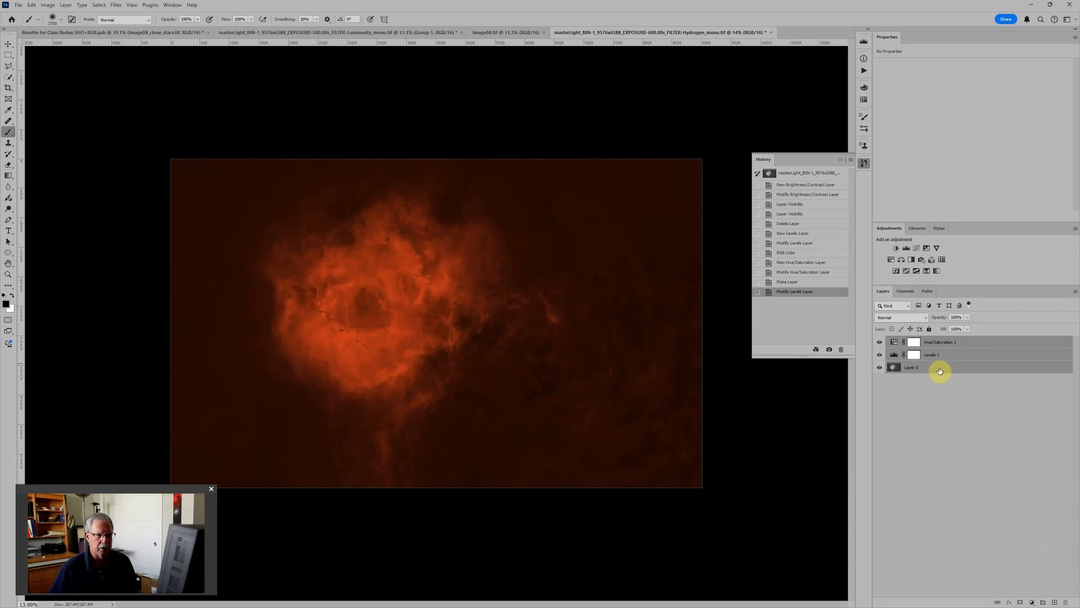
key("ctrl+g")
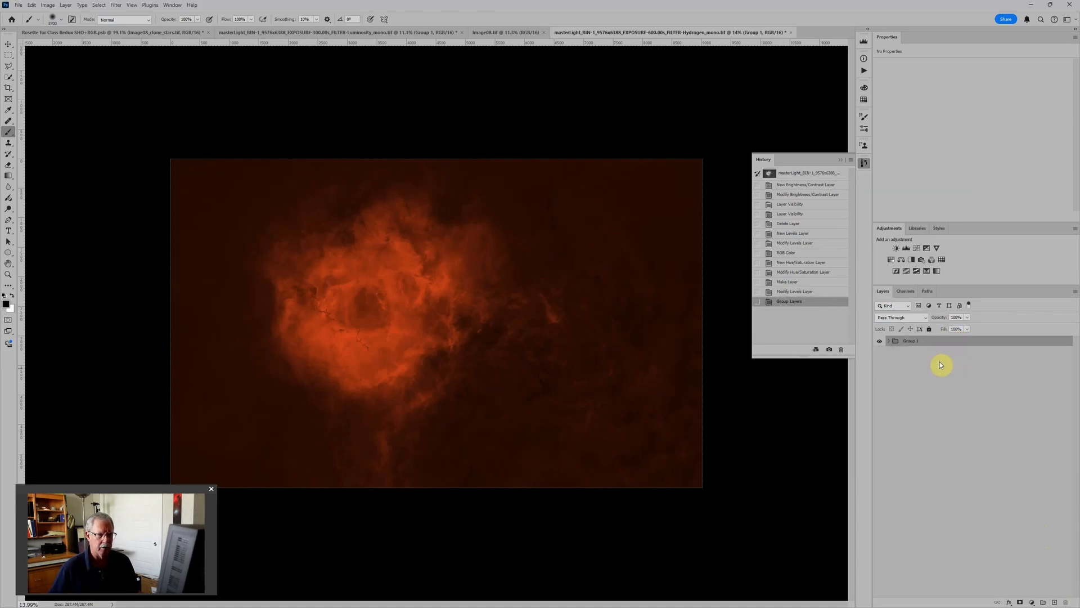
double_click(916, 341)
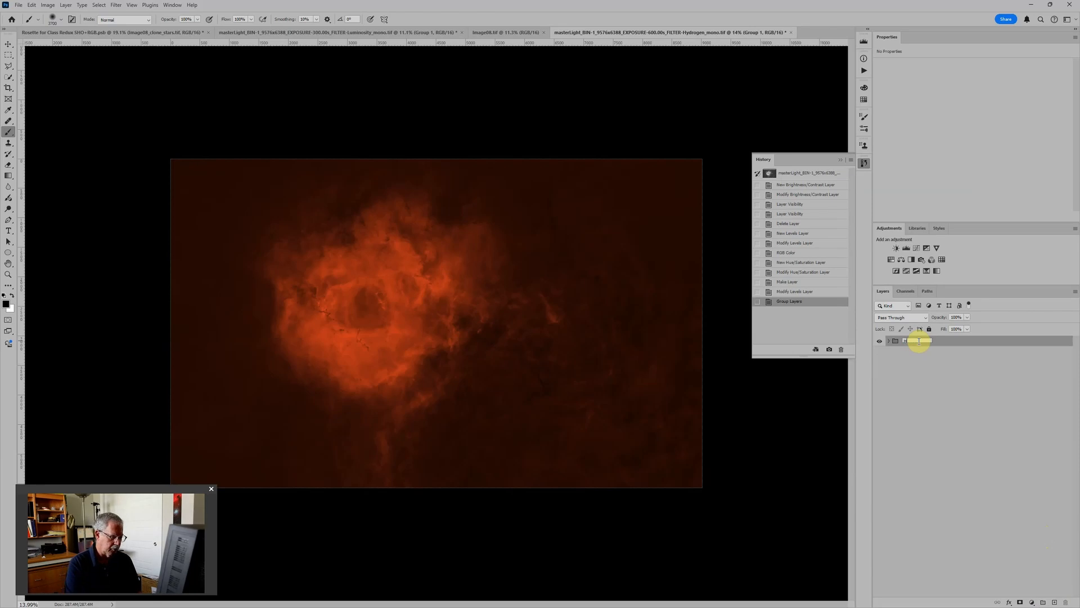
type("Hydrogen")
key("Return")
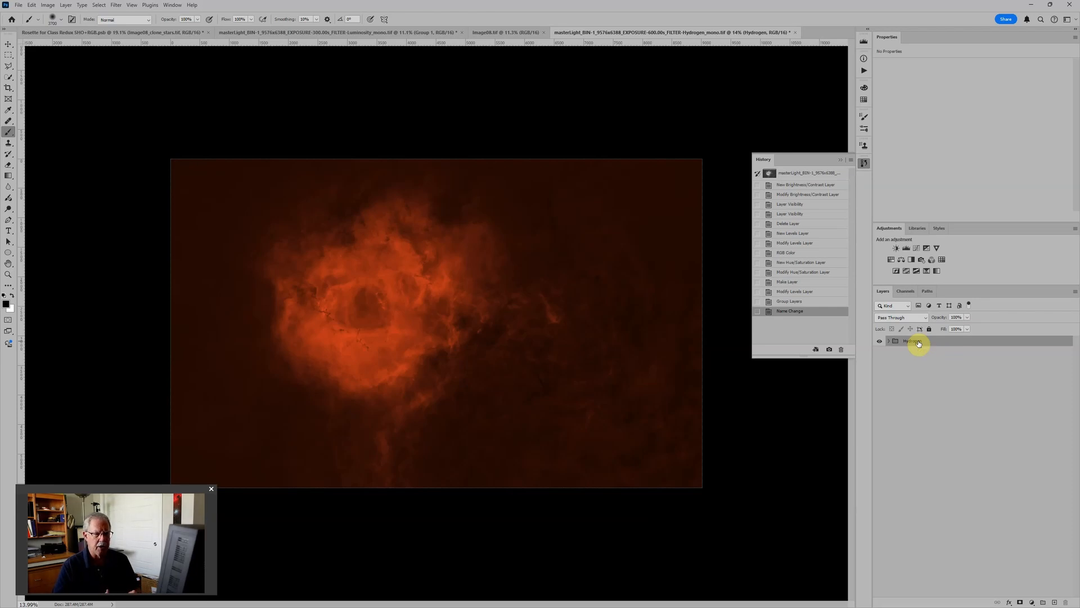
Step: Expand the Hydrogen group and review its image layer and the settings of its Levels and Hue/Saturation layers
left_click(887, 341)
left_click(916, 376)
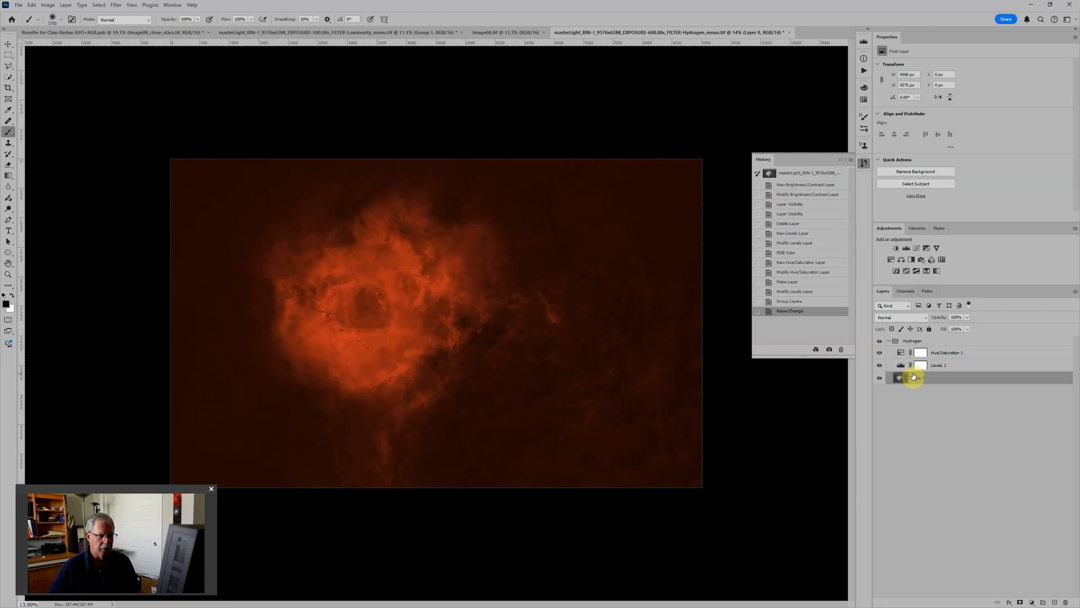
left_click(947, 367)
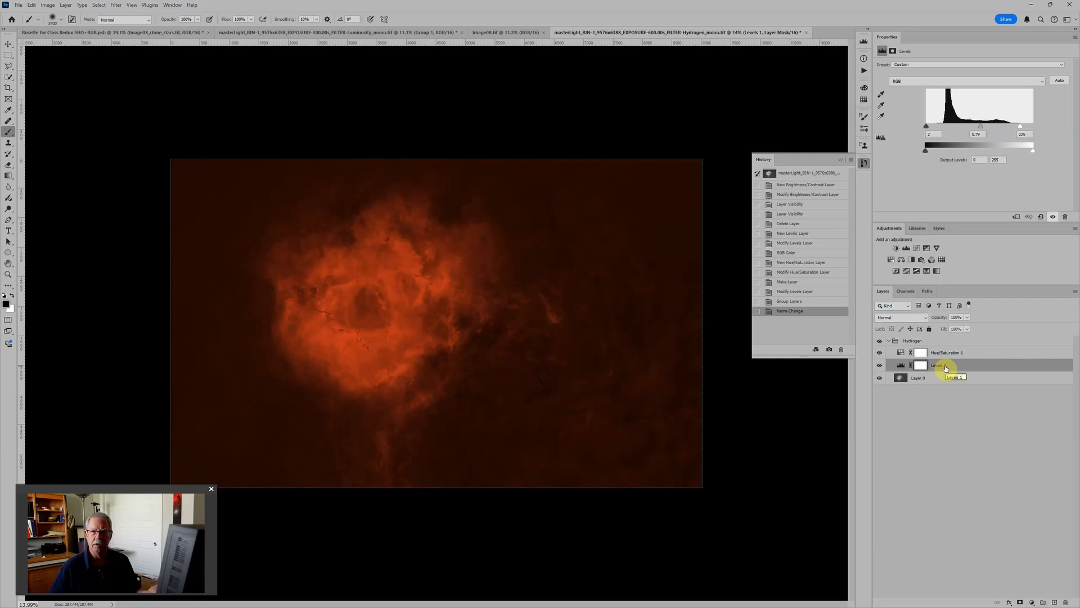
left_click(954, 353)
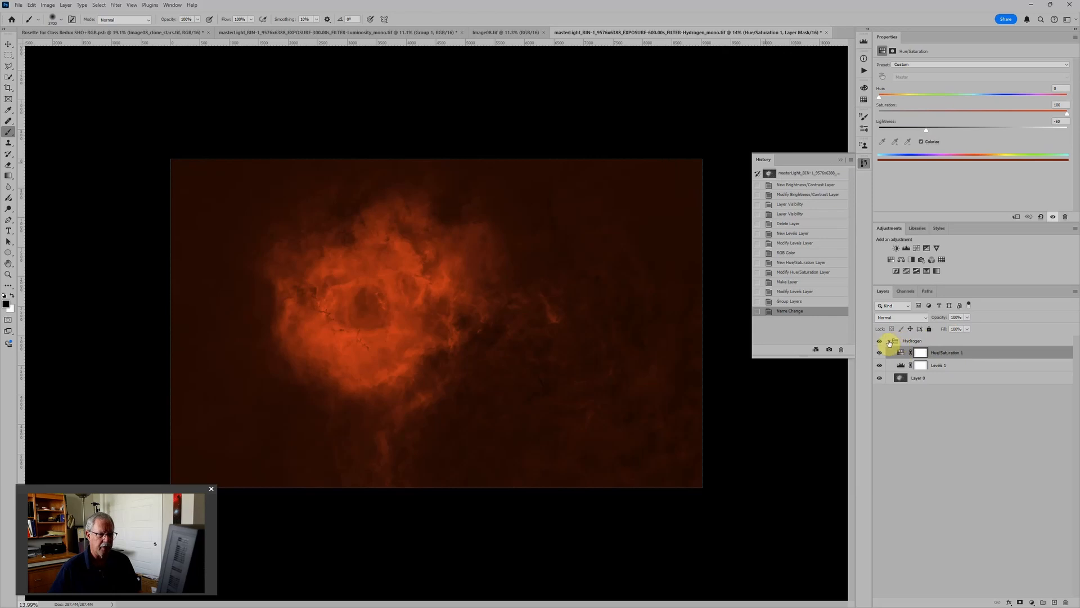
Step: Try to load the Hydrogen, Oxygen and Sulfur mono TIFs and Image08_stars as layers of a new stacked document
left_click(18, 6)
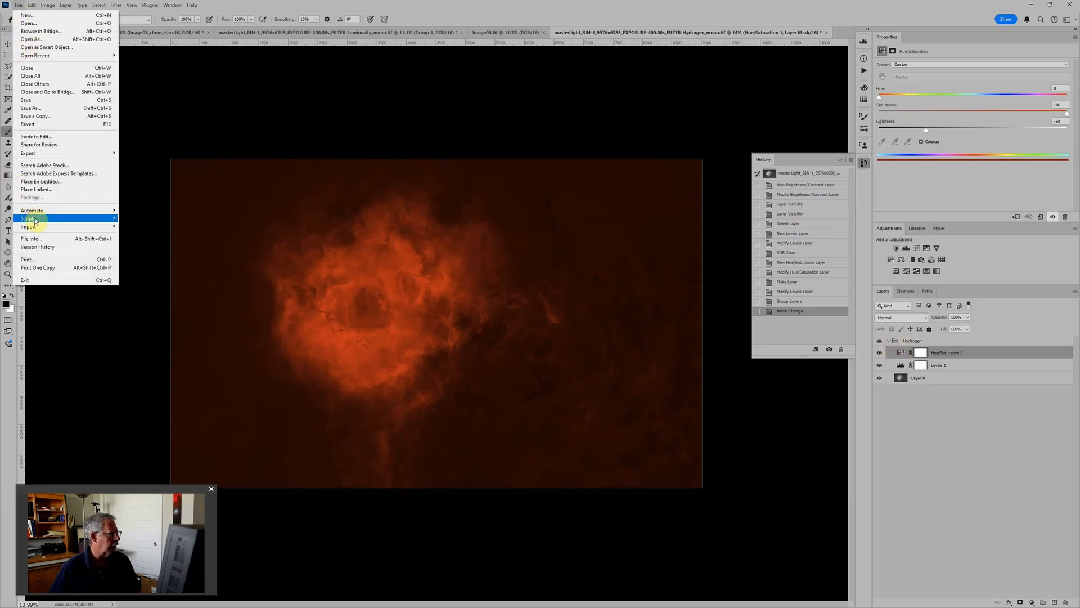
mouse_move(34, 219)
left_click(150, 285)
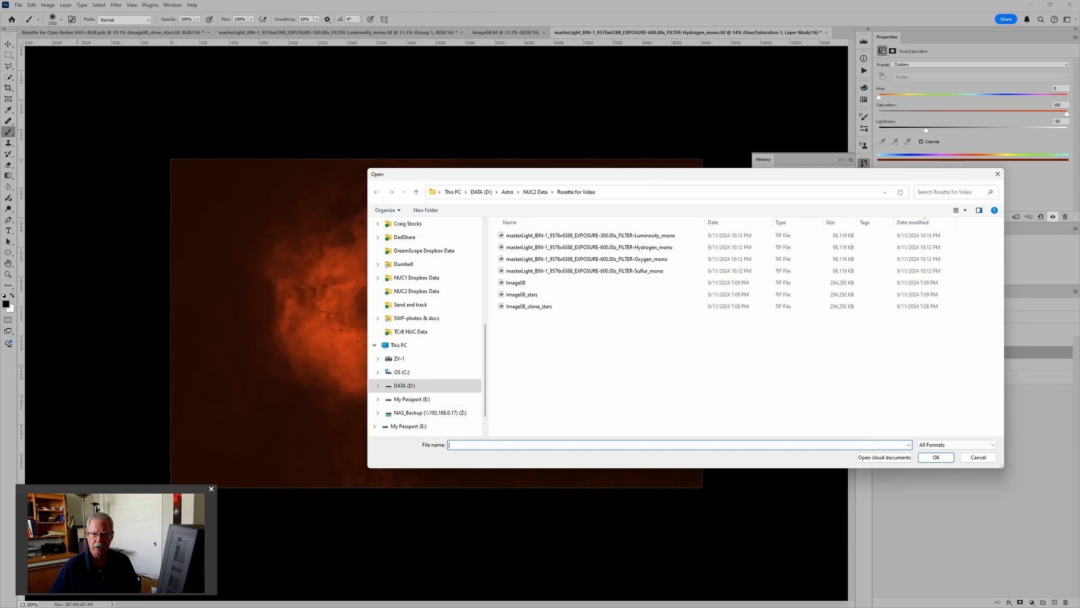
left_click(978, 458)
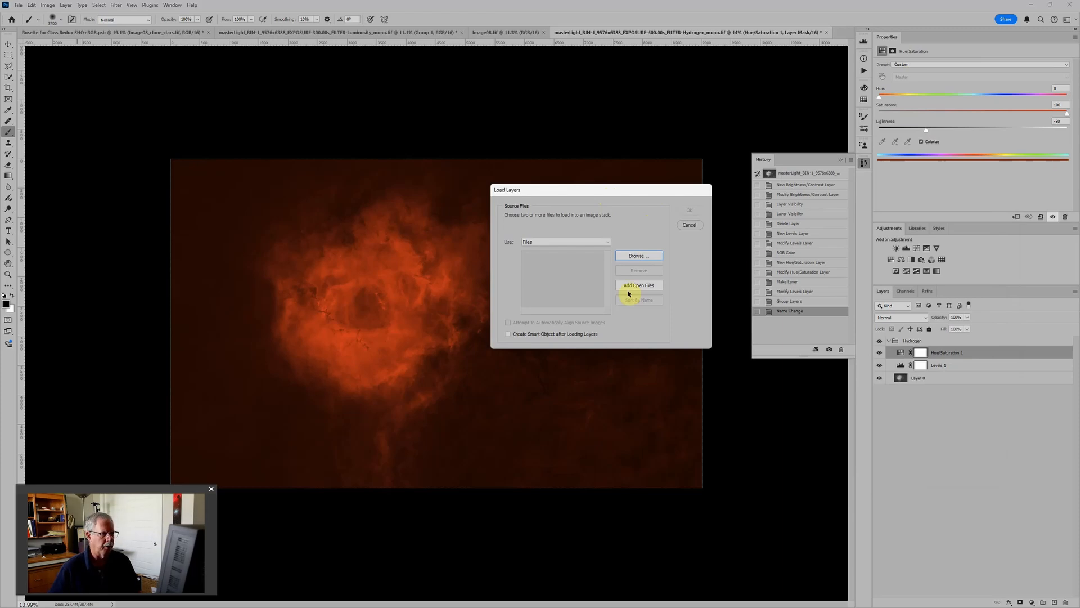
left_click(646, 258)
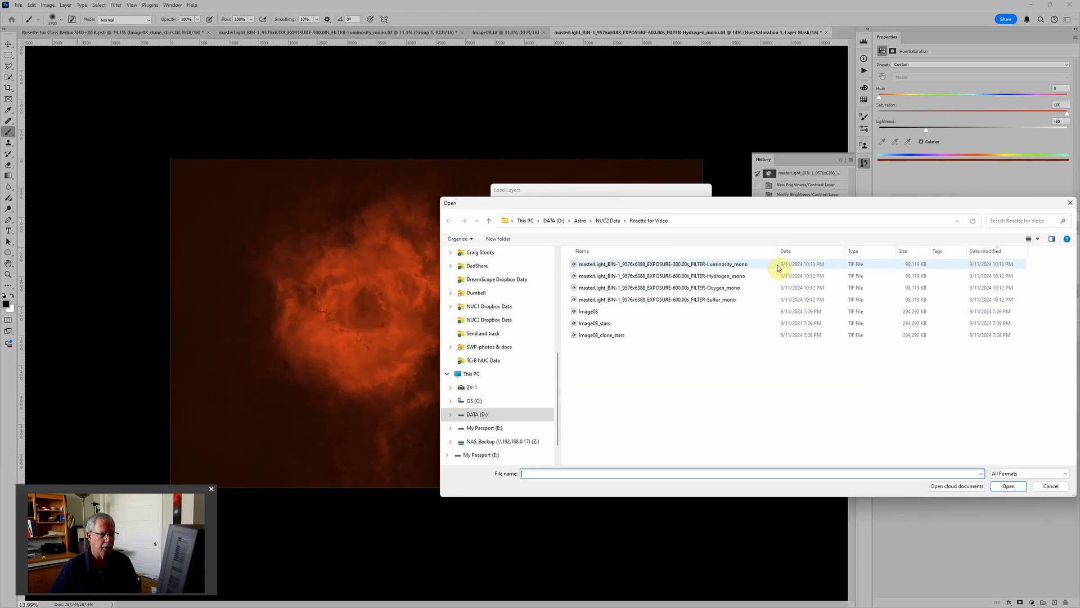
left_click(731, 276)
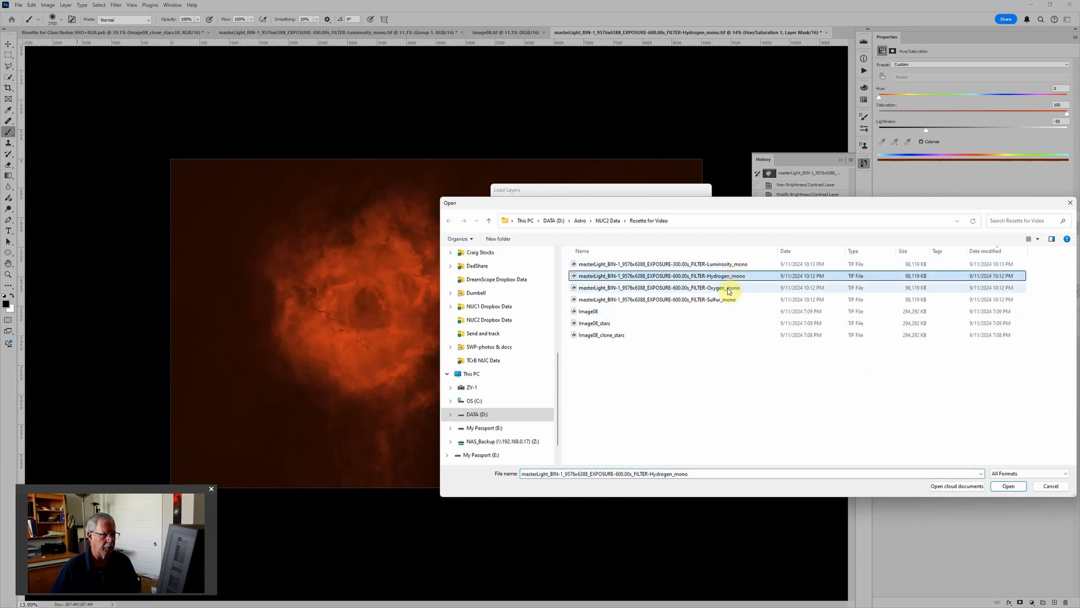
left_click(729, 289, "ctrl")
left_click(725, 299, "ctrl")
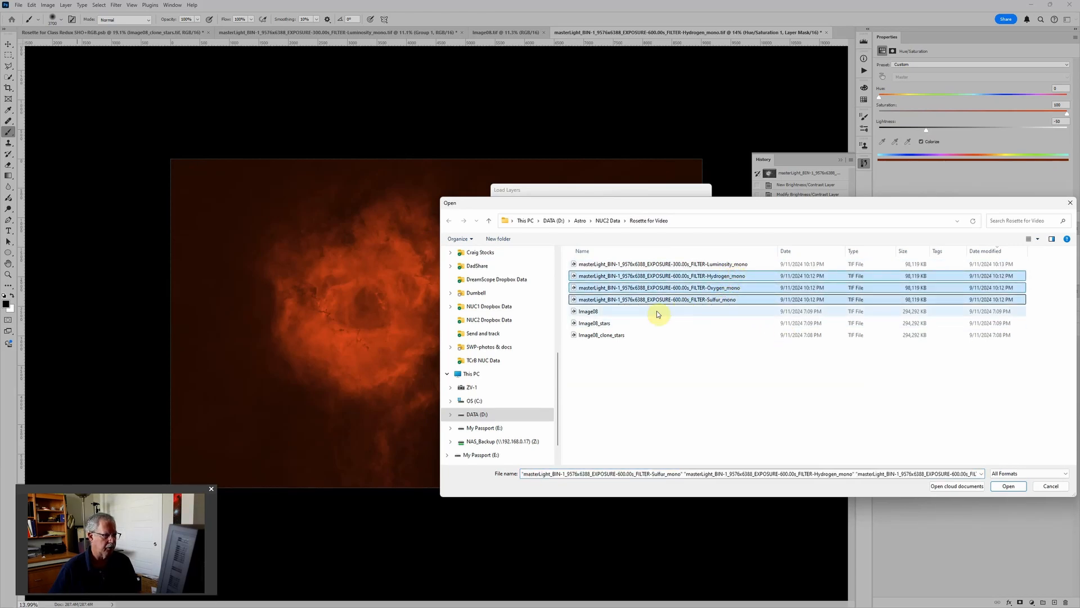
left_click(622, 323, "ctrl")
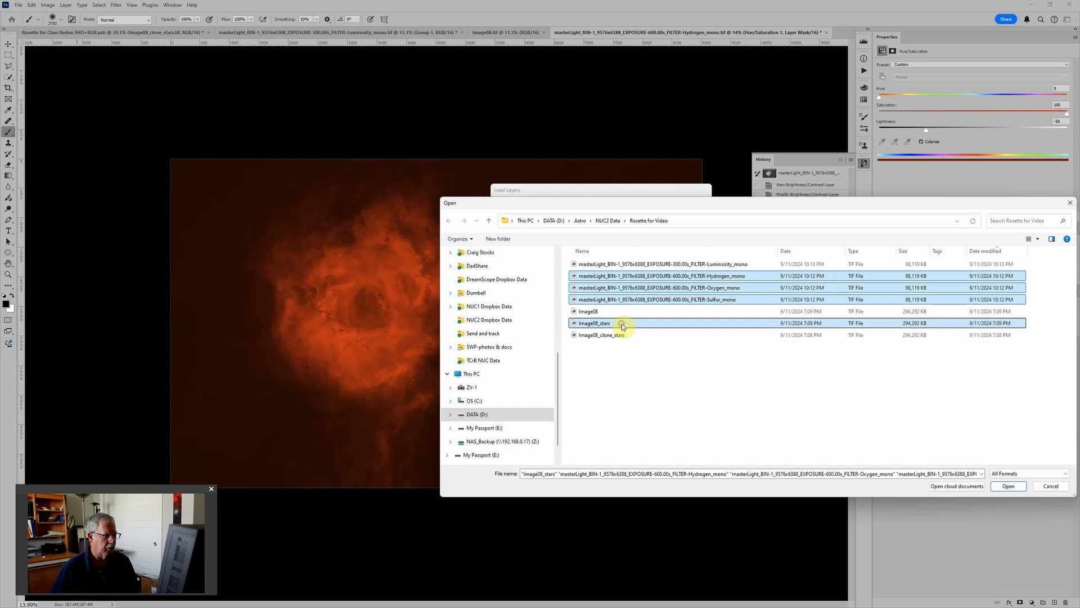
left_click(1007, 486)
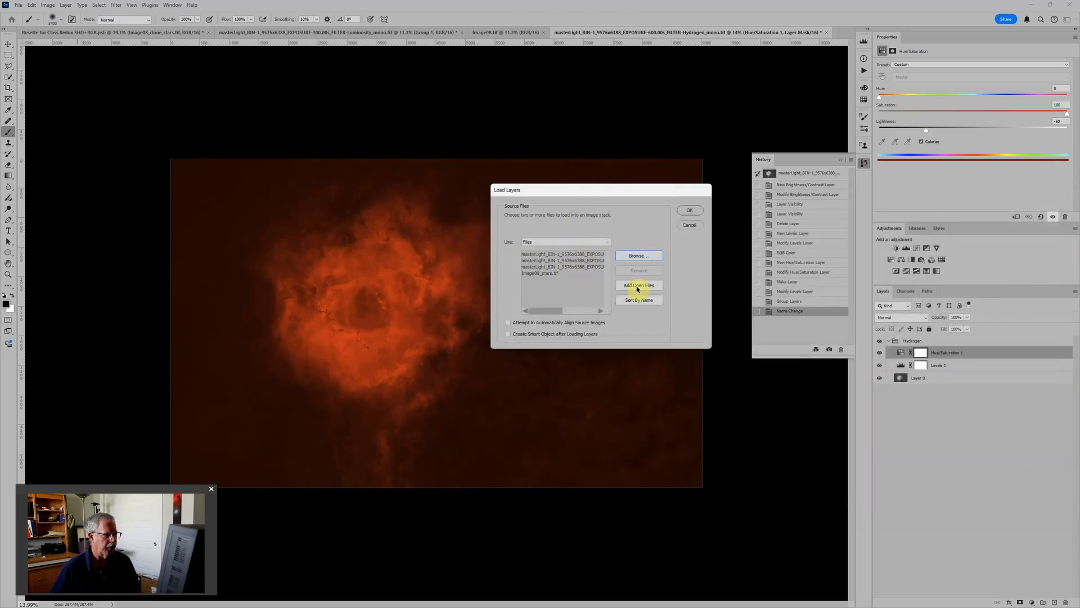
left_click(690, 210)
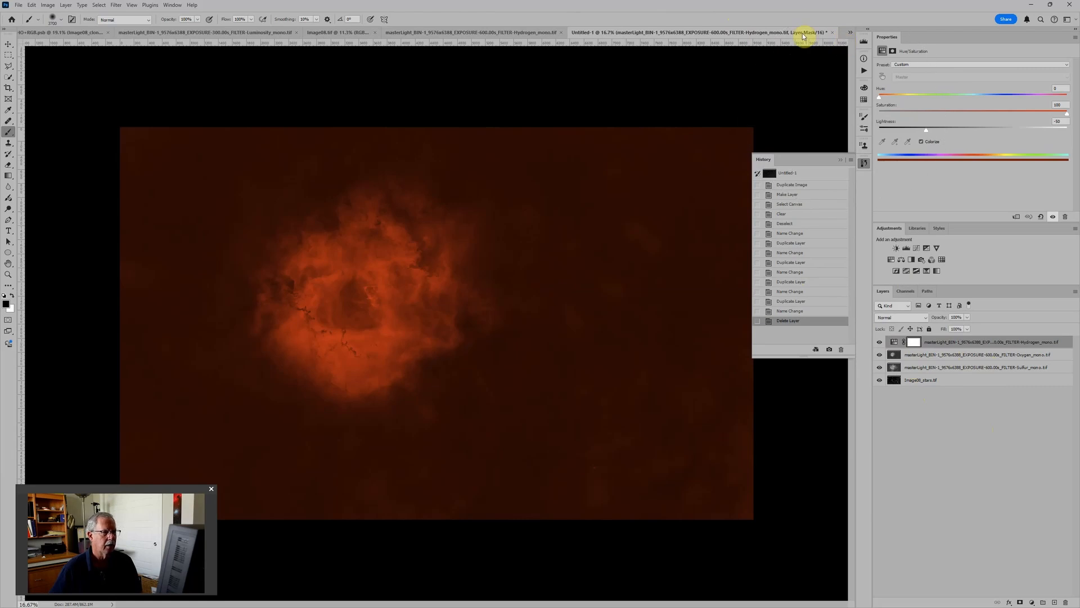
Step: Close the new stacked document and the edited Hydrogen document without saving either one
left_click(832, 32)
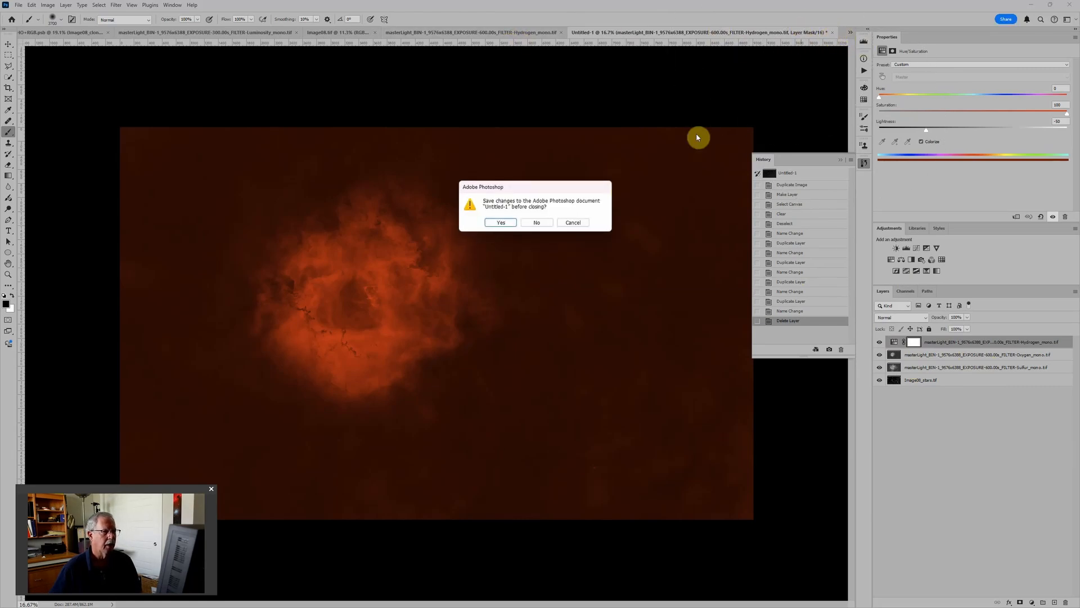
left_click(535, 223)
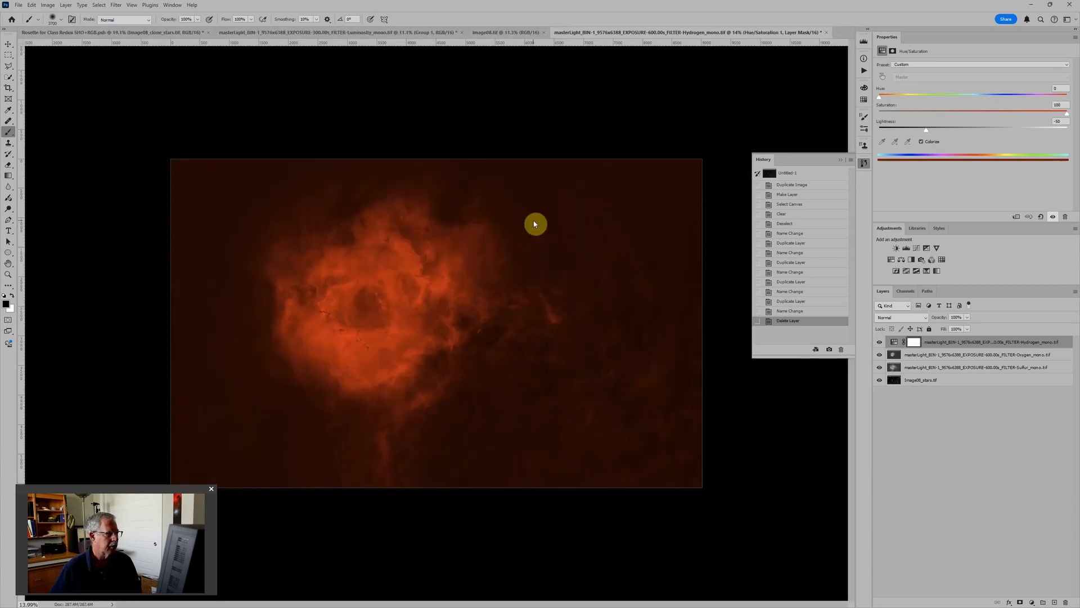
left_click(826, 33)
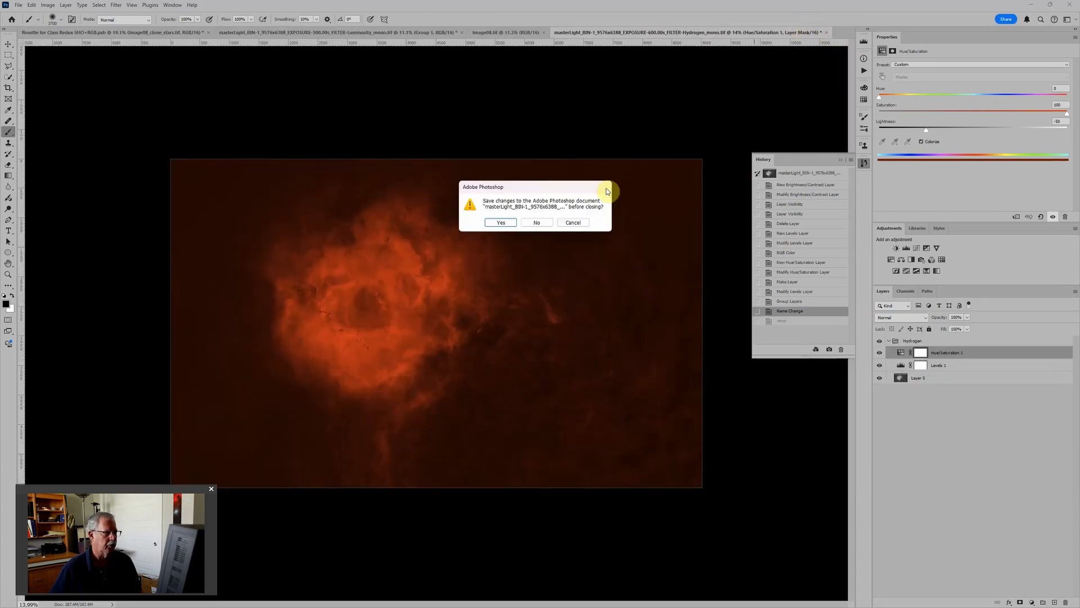
left_click(536, 222)
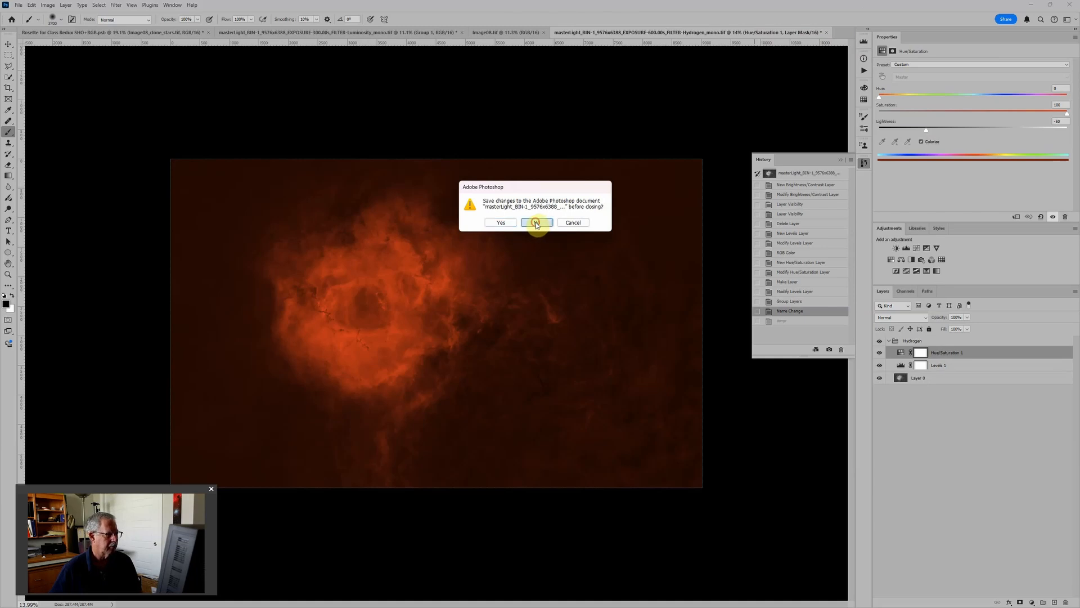
Step: Load the Hydrogen, Oxygen and Sulfur mono TIFs together with Image08_stars into a new layer stack using Load Files into Stack
left_click(23, 5)
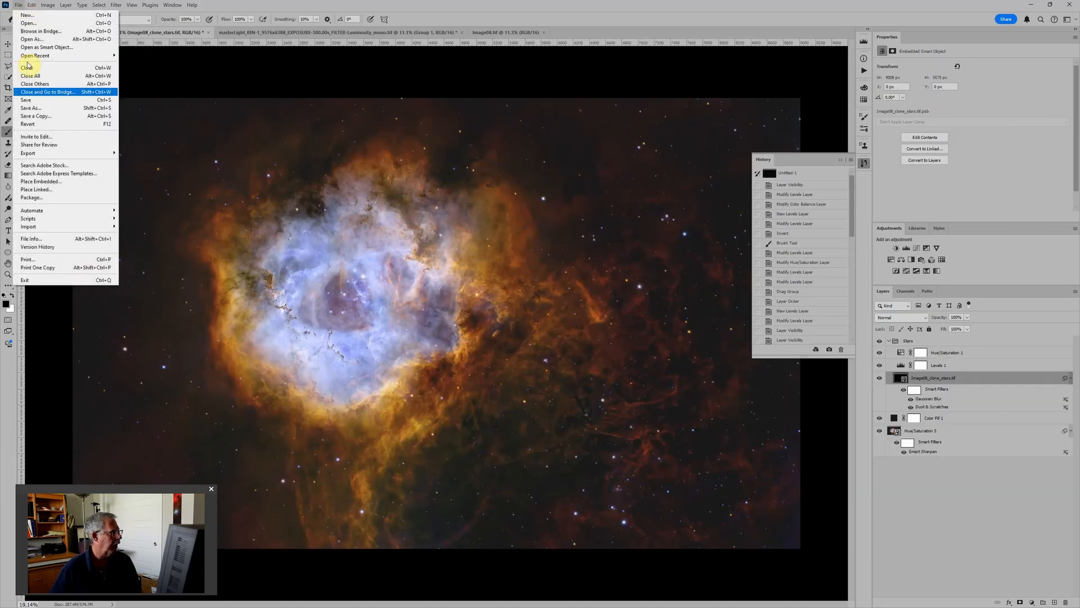
mouse_move(42, 218)
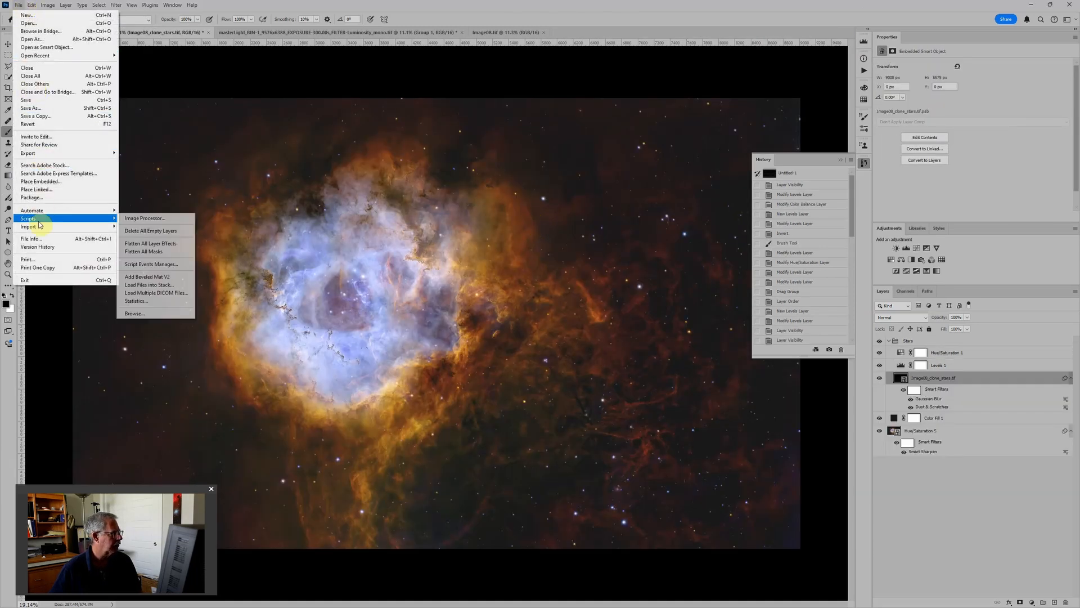
left_click(143, 286)
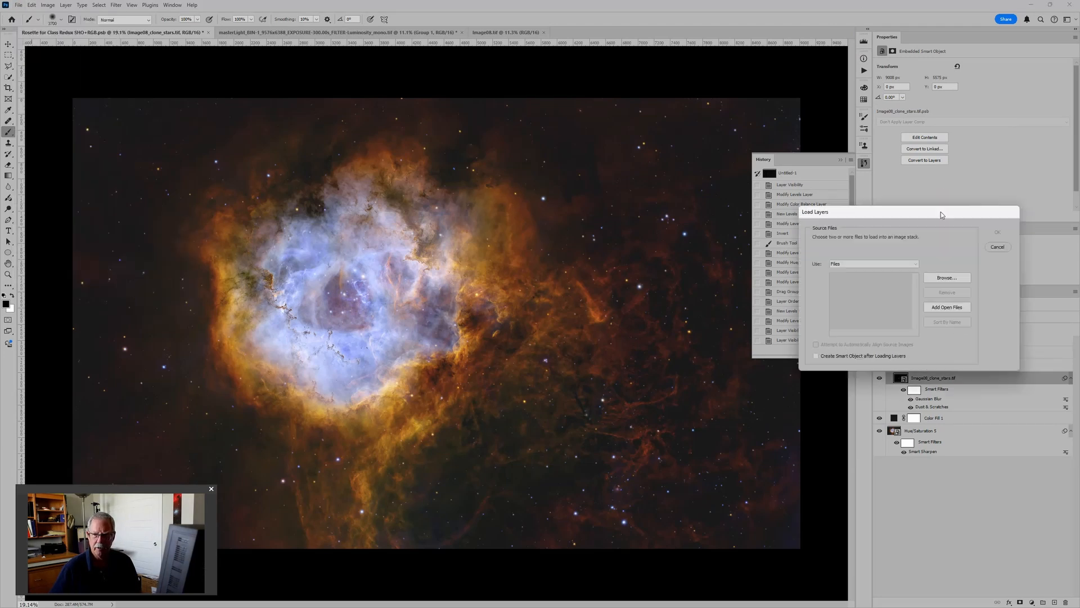
left_click(723, 303)
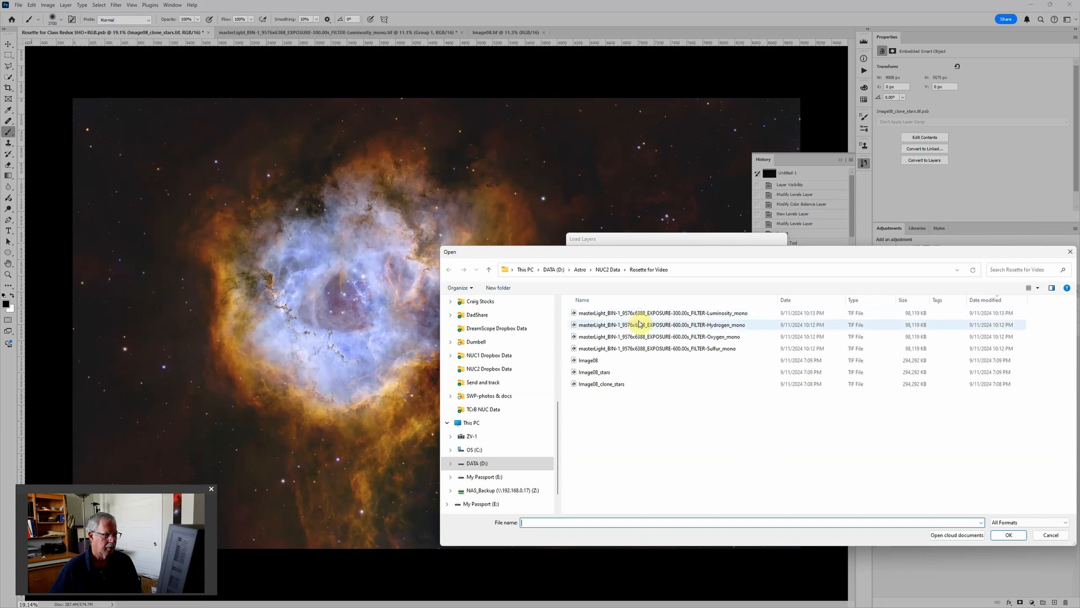
left_click(640, 325)
left_click(640, 337, "ctrl")
left_click(639, 349, "ctrl")
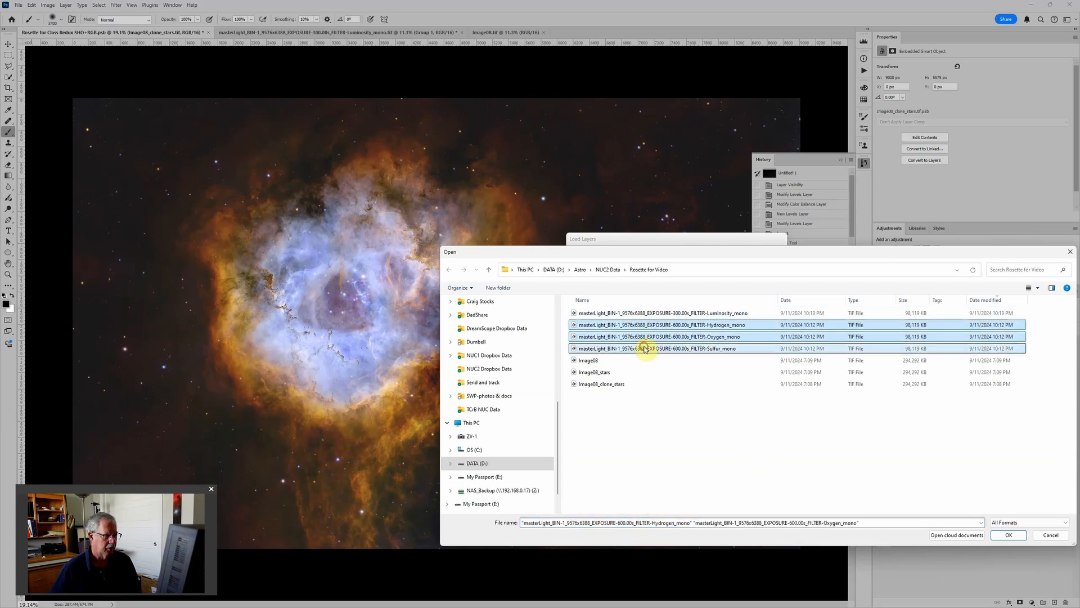
left_click(632, 373, "ctrl")
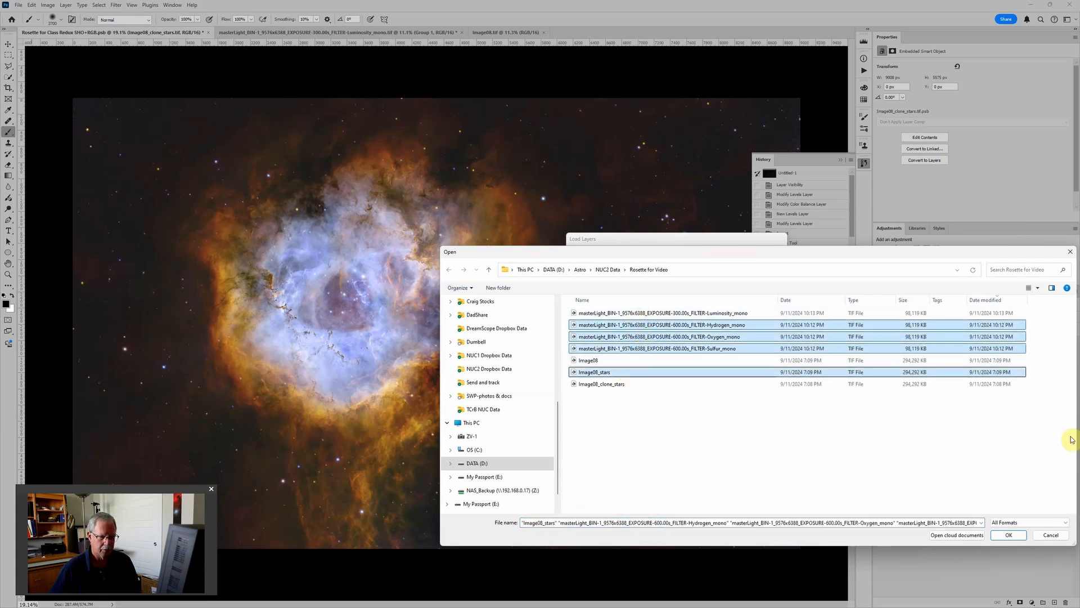
left_click(1009, 535)
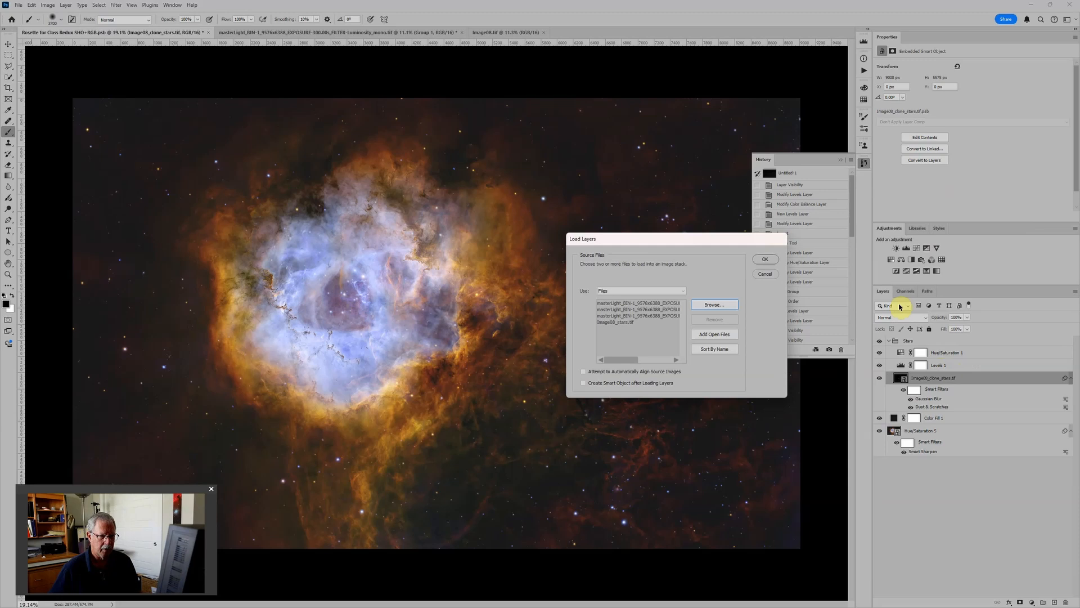
left_click(765, 260)
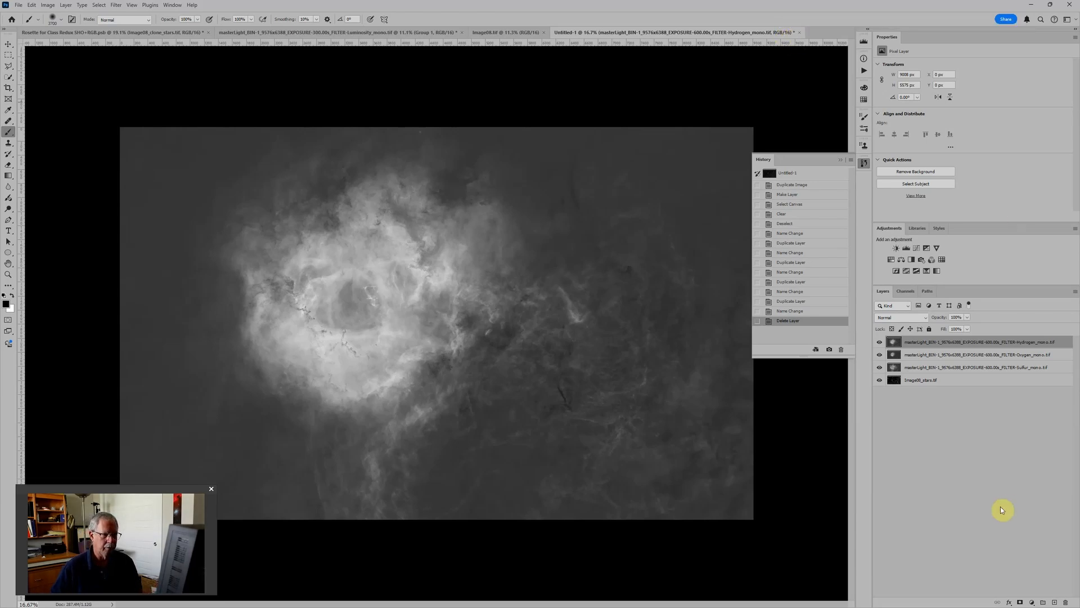
Step: Put the Image08_stars layer at the top of the stack in its own group named Stars, and hide and collapse that group
left_click(962, 382)
left_click_drag(944, 385, 941, 341)
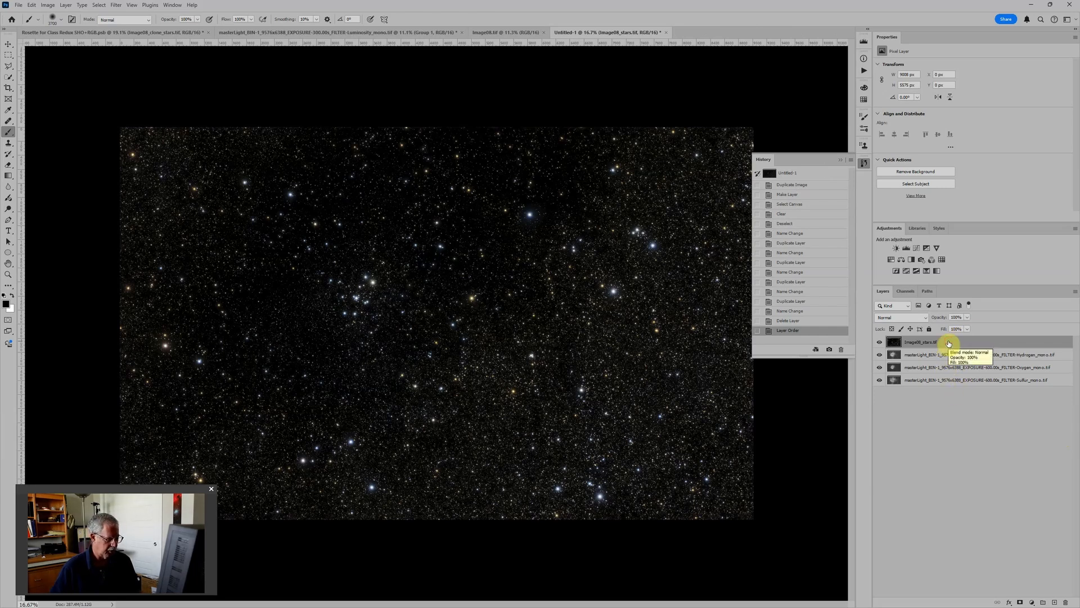
key("ctrl+g")
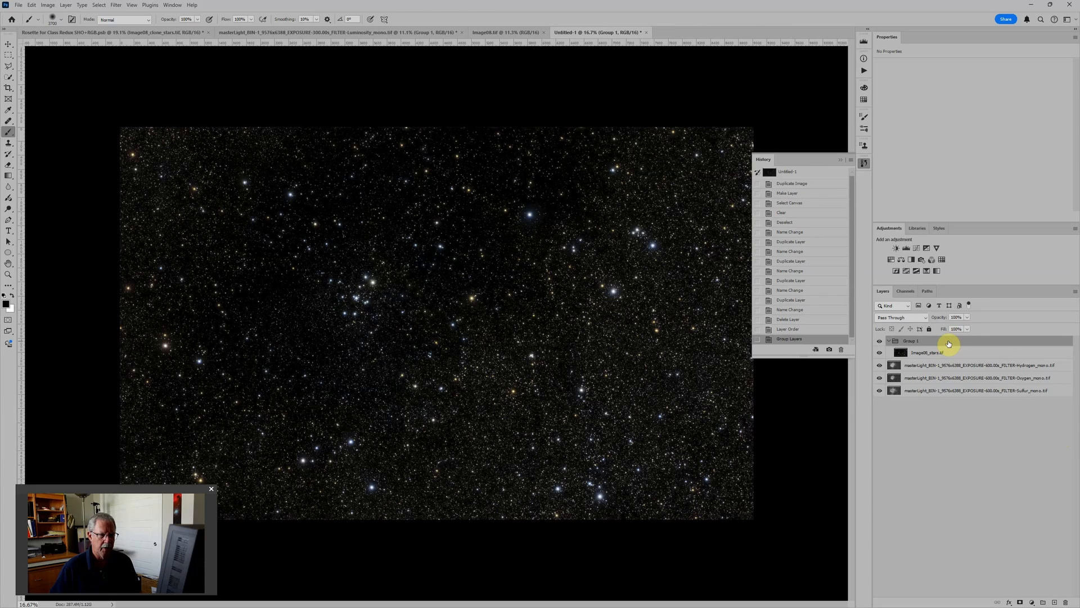
double_click(912, 340)
type("Stars")
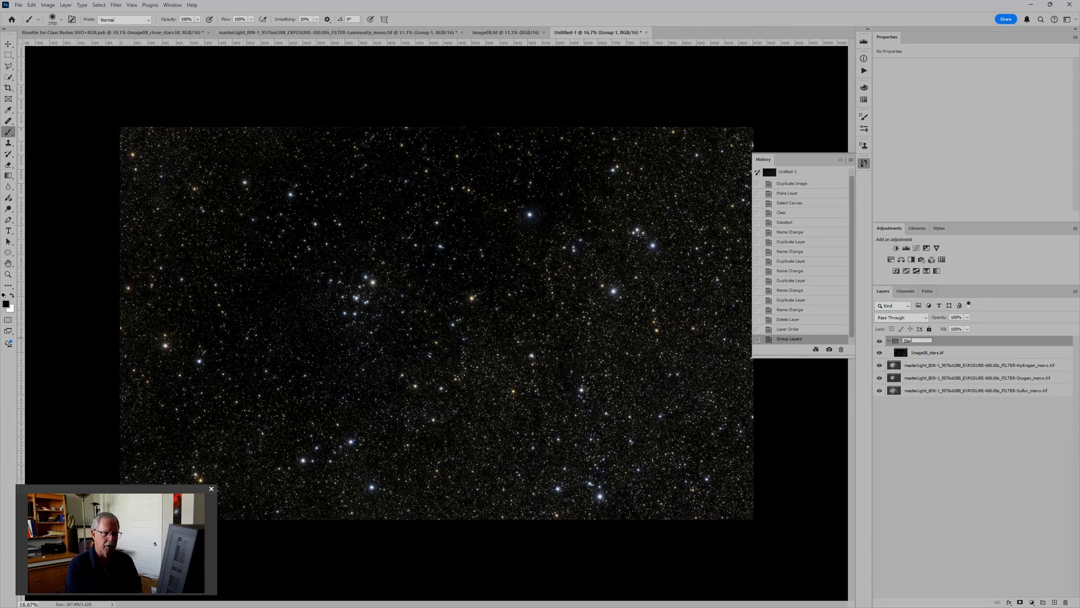
key("Return")
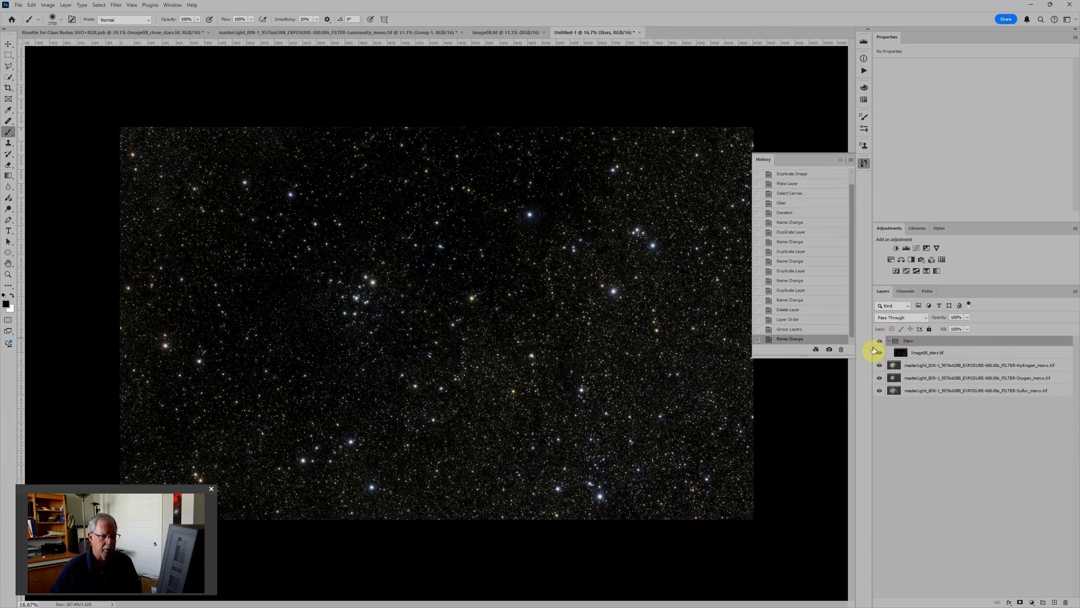
left_click(880, 342)
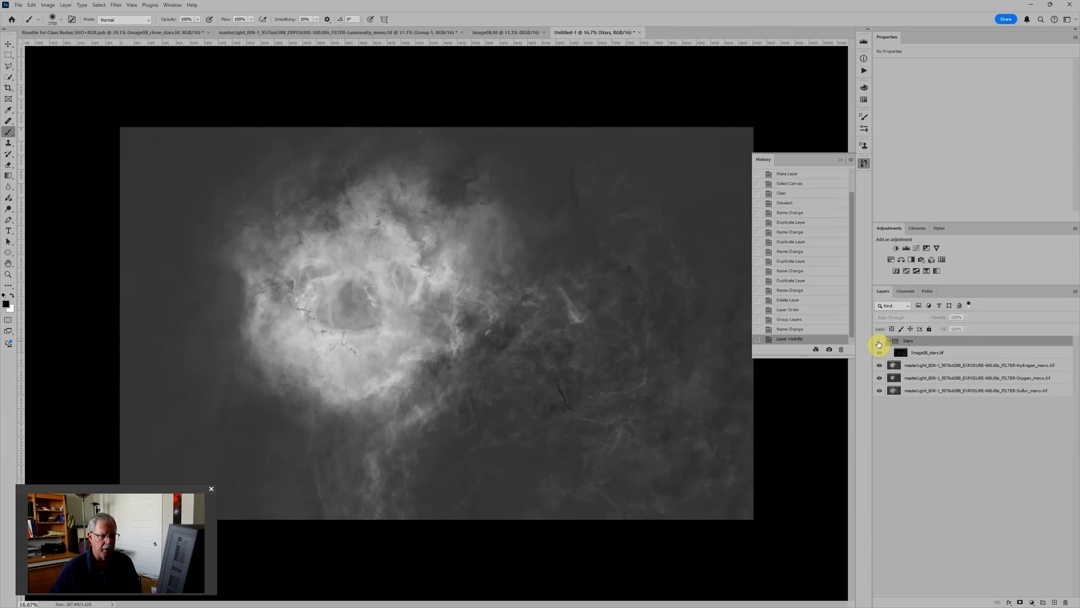
left_click(888, 341)
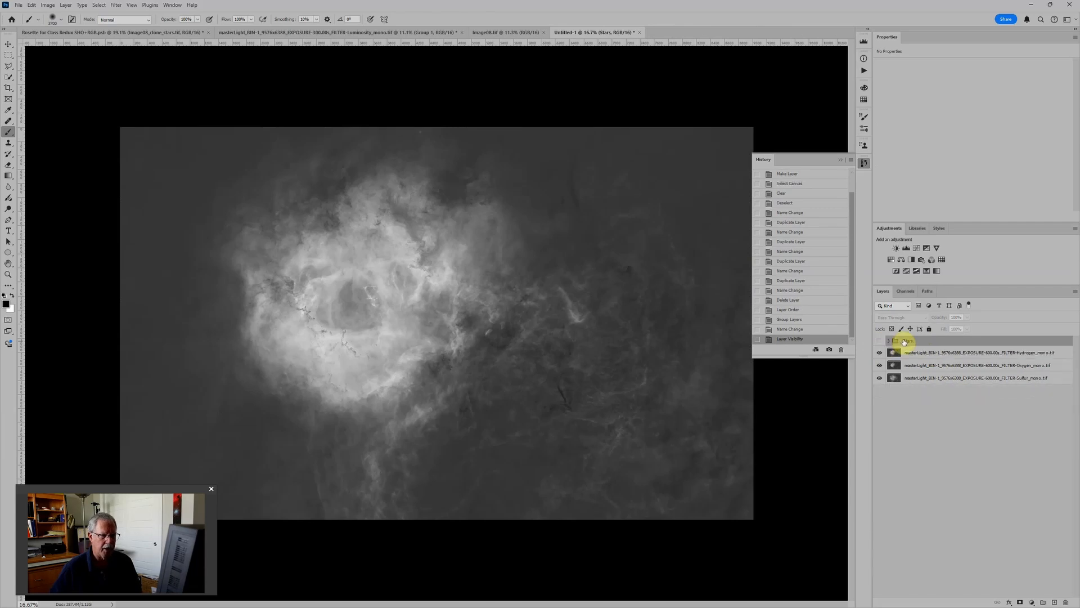
Step: Put the Hydrogen image layer in its own group and name the group Hydrogen
left_click(952, 354)
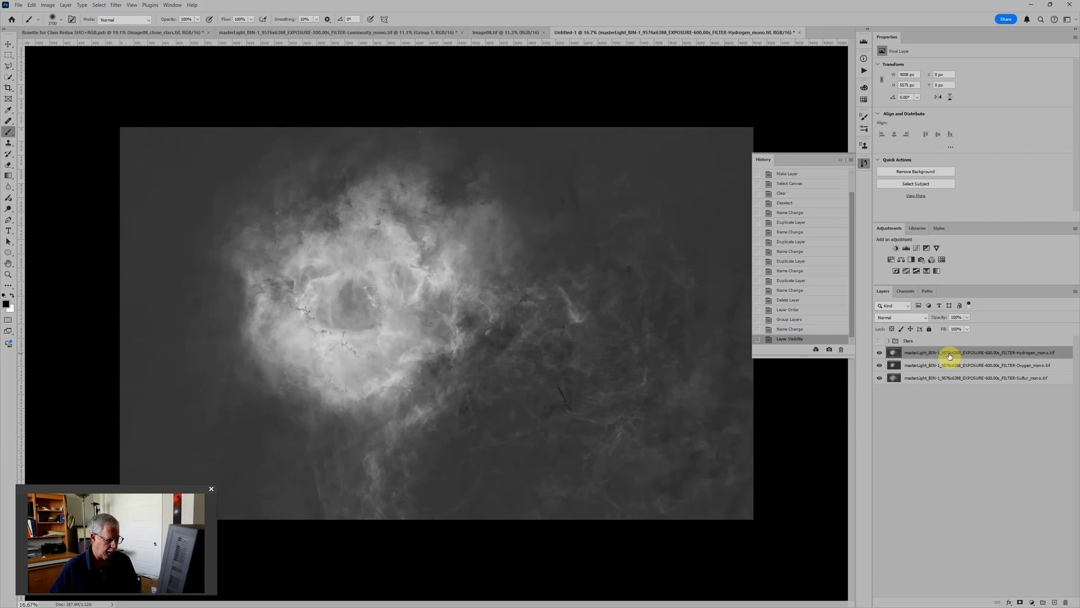
key("ctrl+g")
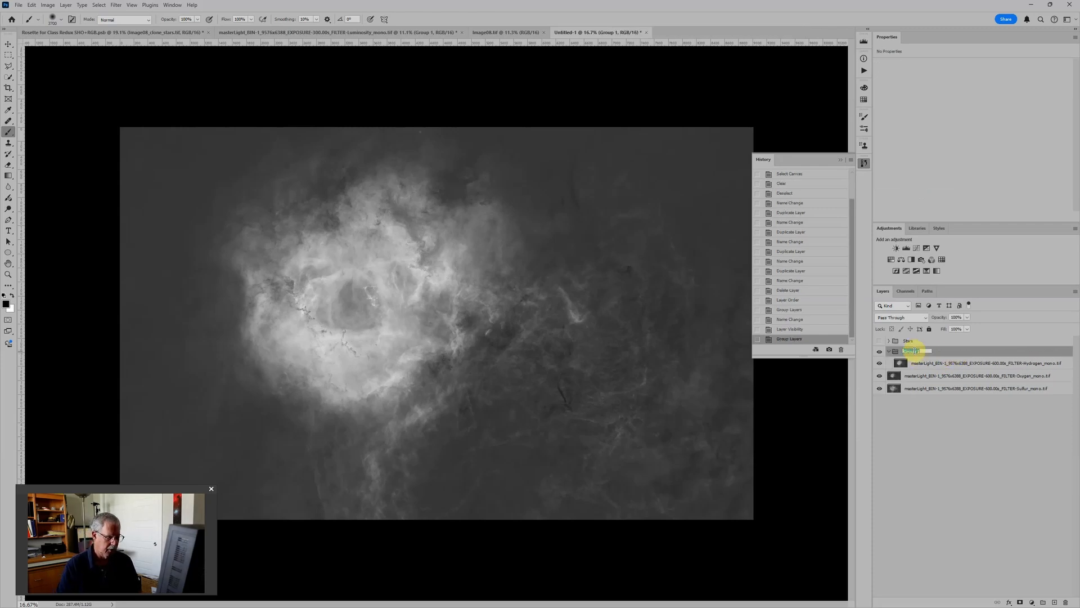
type("Hydrogen")
left_click(913, 350)
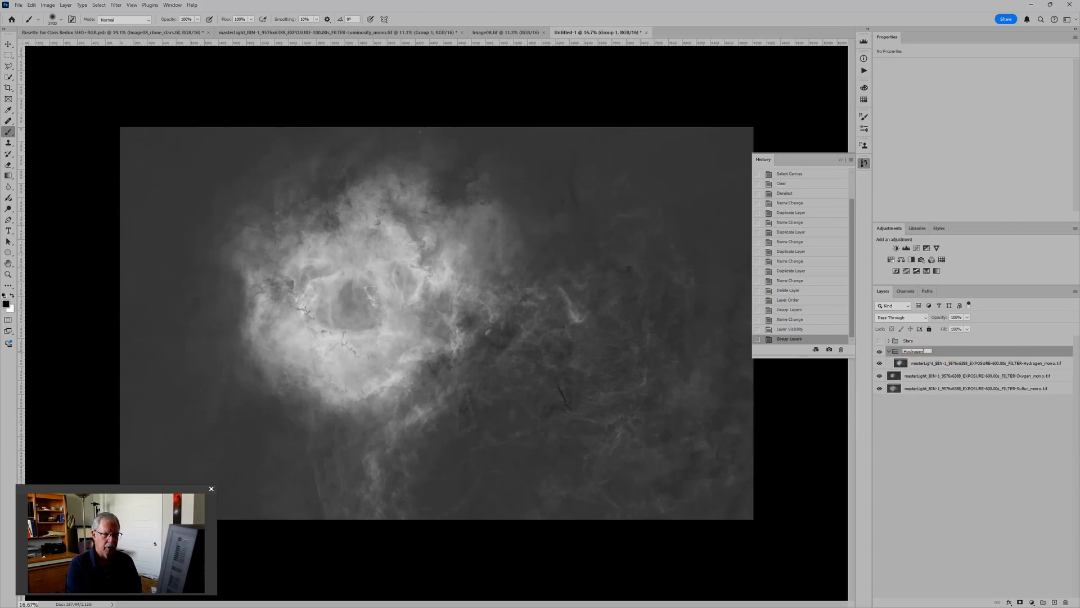
left_click(914, 352)
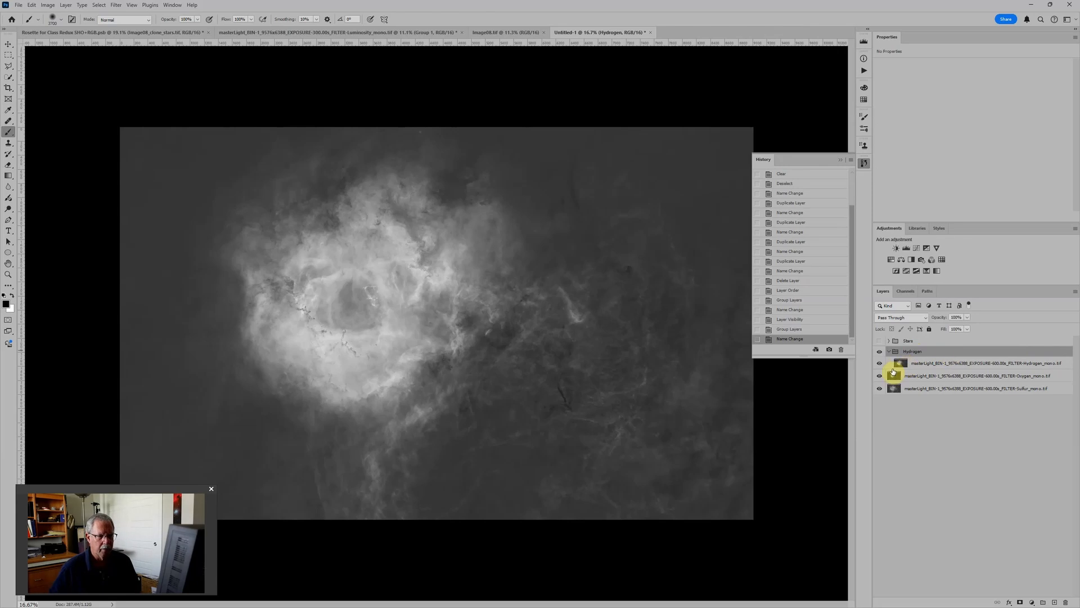
Step: Add a Levels and a Hue/Saturation adjustment layer above the image layer inside the Hydrogen group
left_click(925, 360)
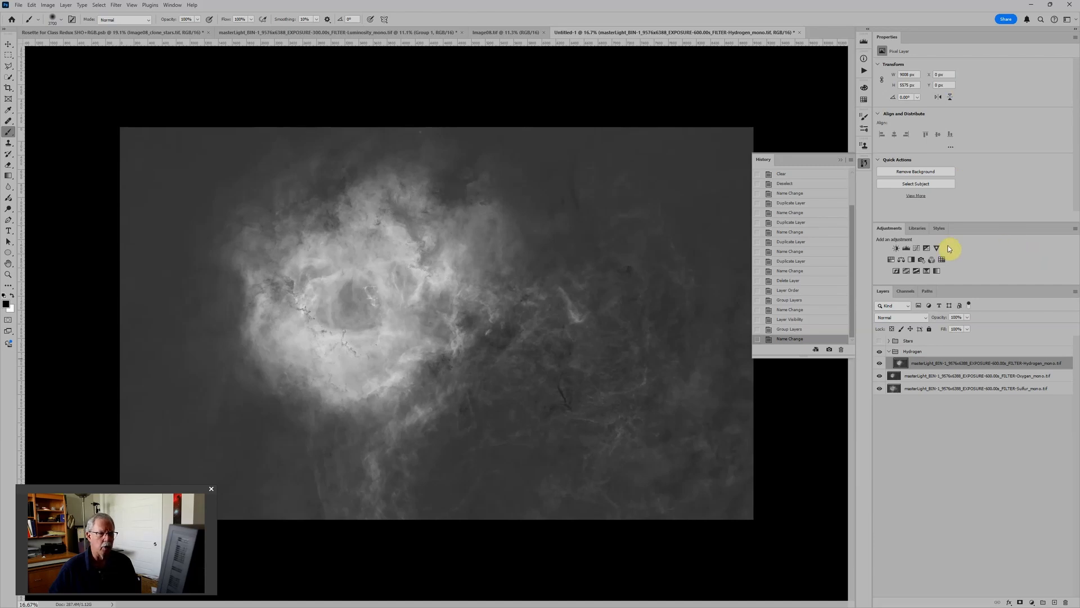
left_click(908, 249)
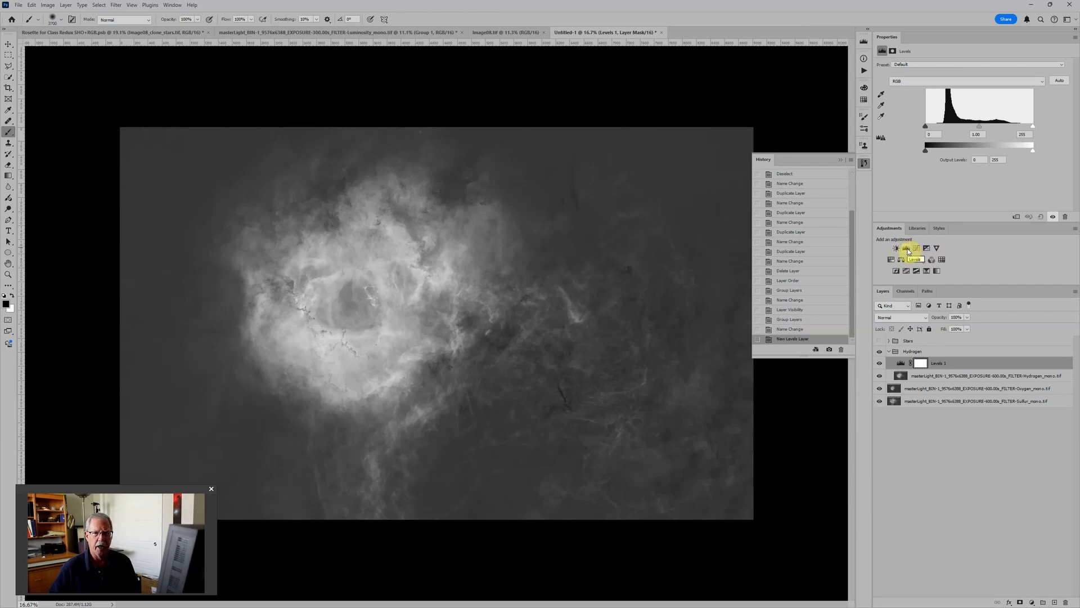
left_click(892, 260)
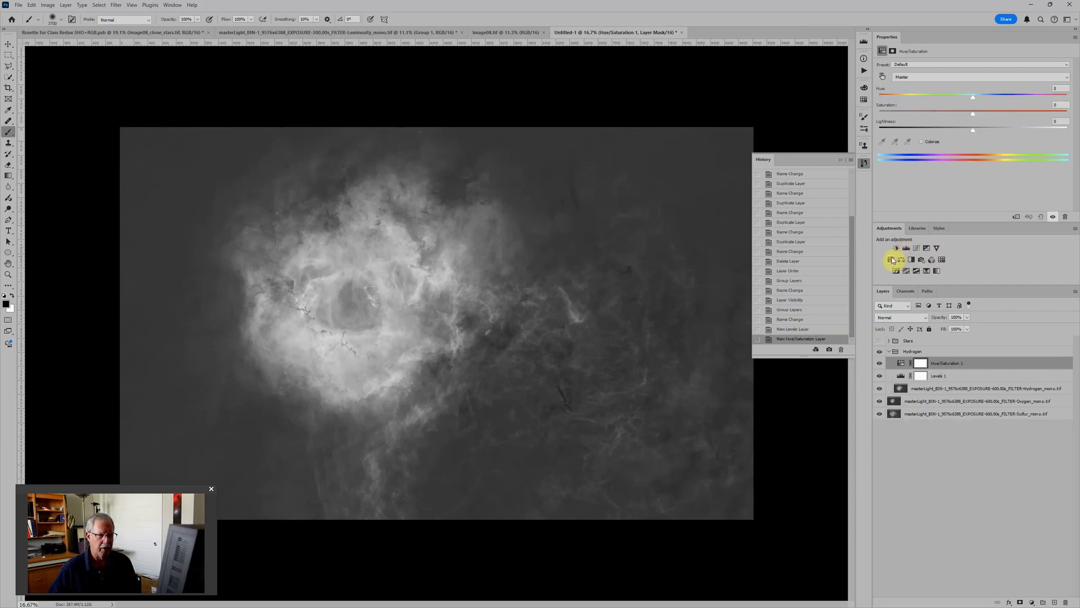
Step: Collapse and hide the Hydrogen group, and select the Oxygen image layer
left_click(889, 352)
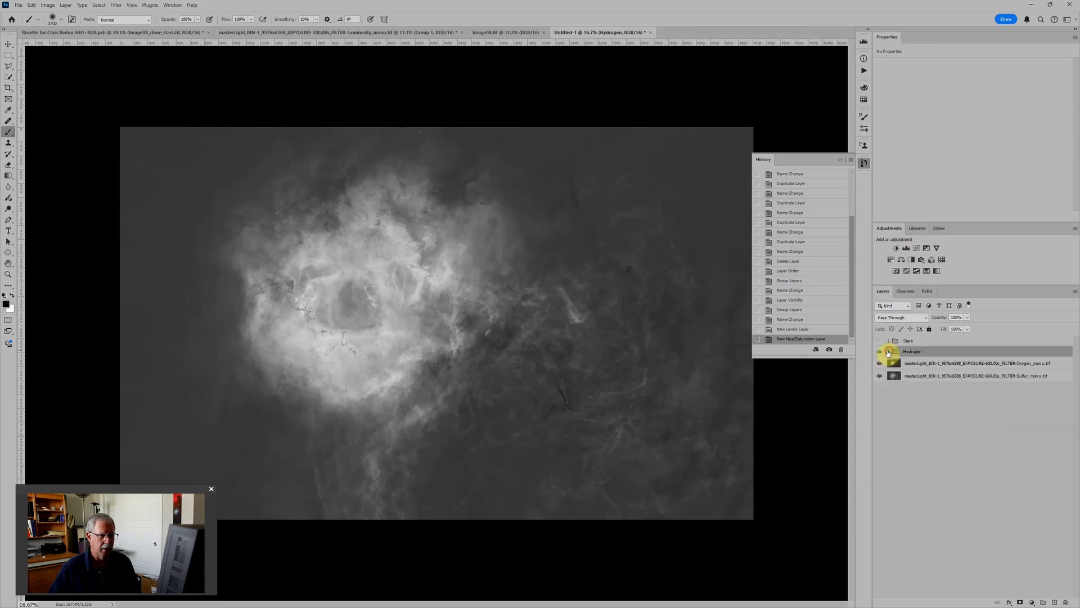
left_click(882, 352)
left_click(935, 362)
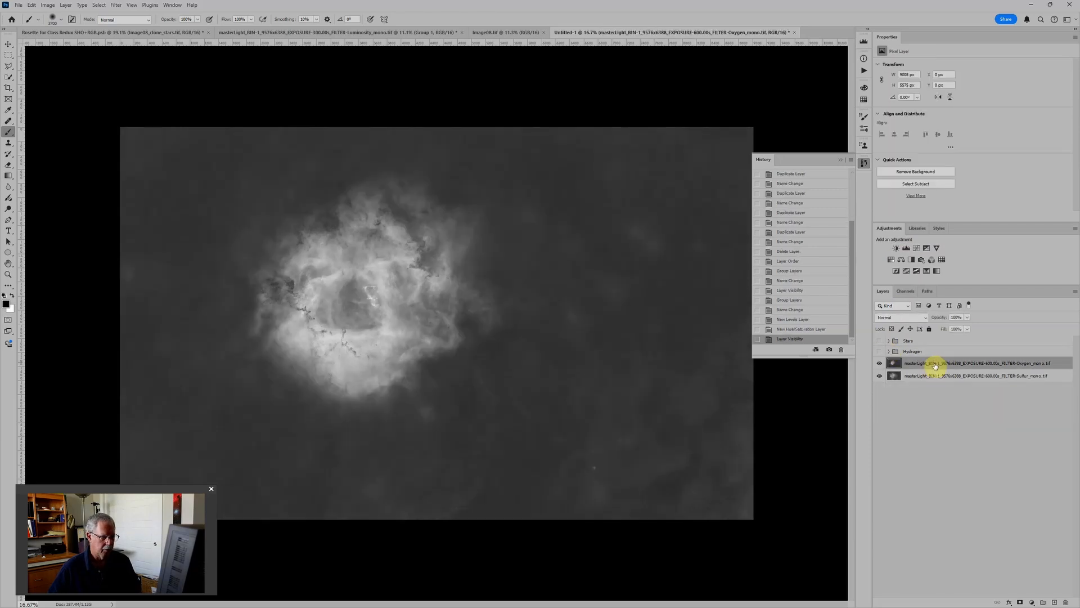
Step: Put the Oxygen image layer in its own group and name the group Oxygen
key("ctrl+g")
double_click(917, 361)
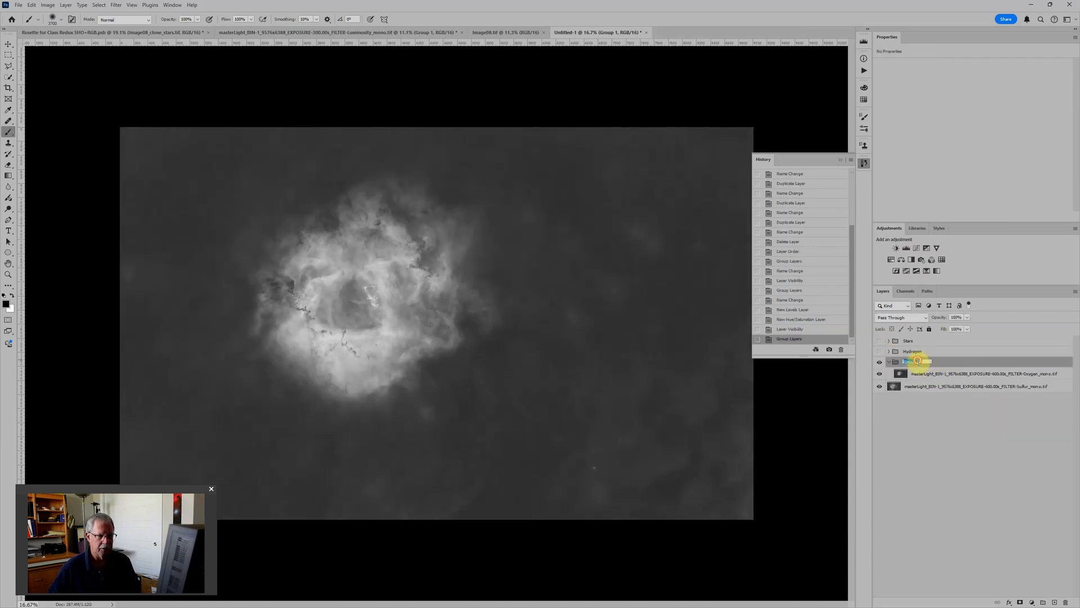
type("Oxygen")
key("Return")
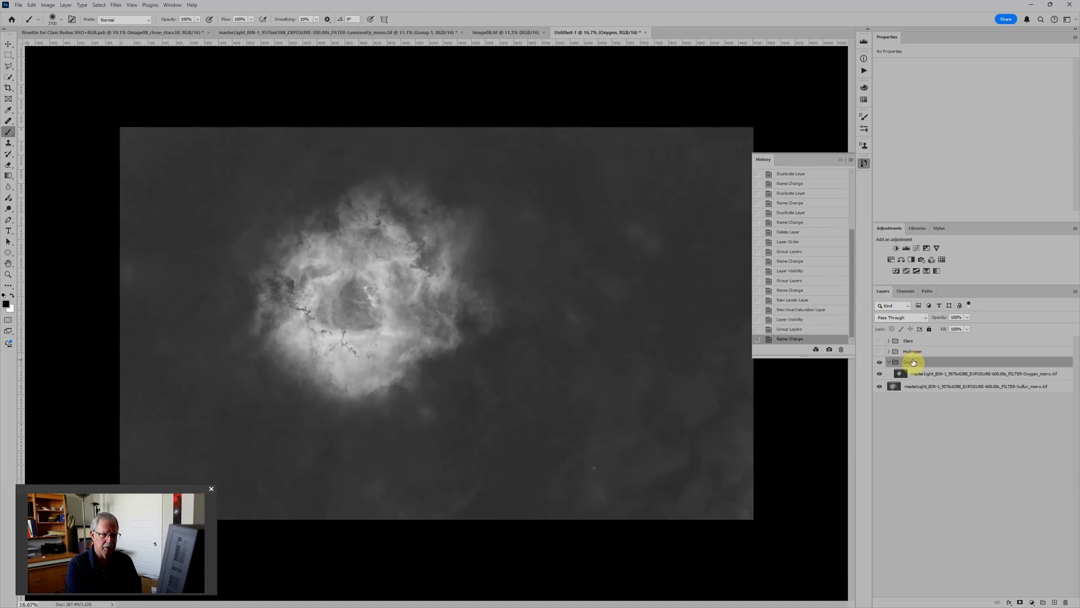
Step: Add a Levels and a Hue/Saturation adjustment layer above the Oxygen image layer, and collapse and hide the Oxygen group
left_click(948, 374)
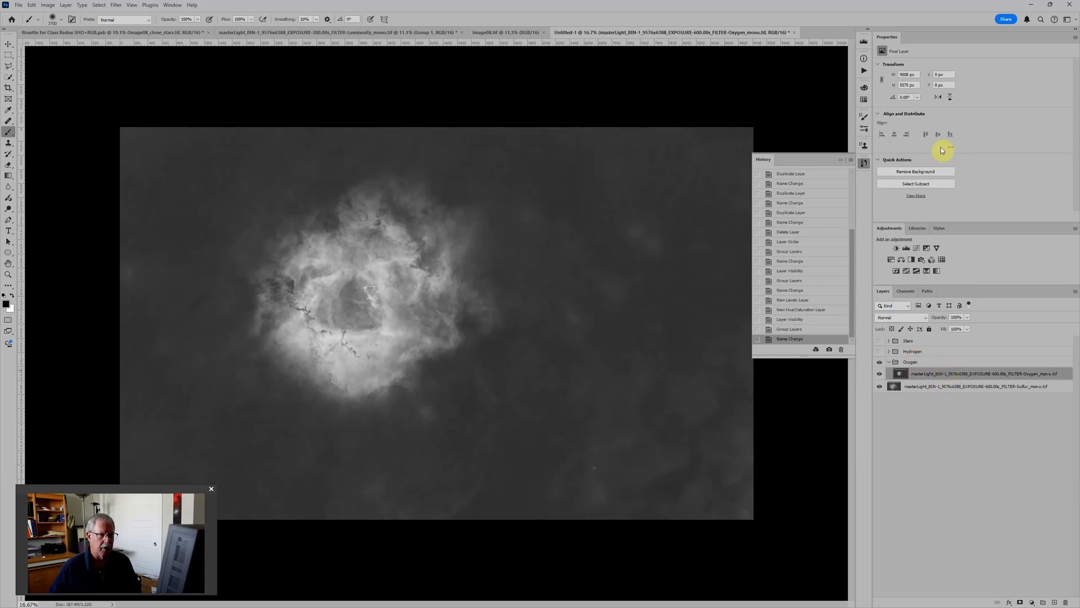
left_click(907, 248)
left_click(891, 260)
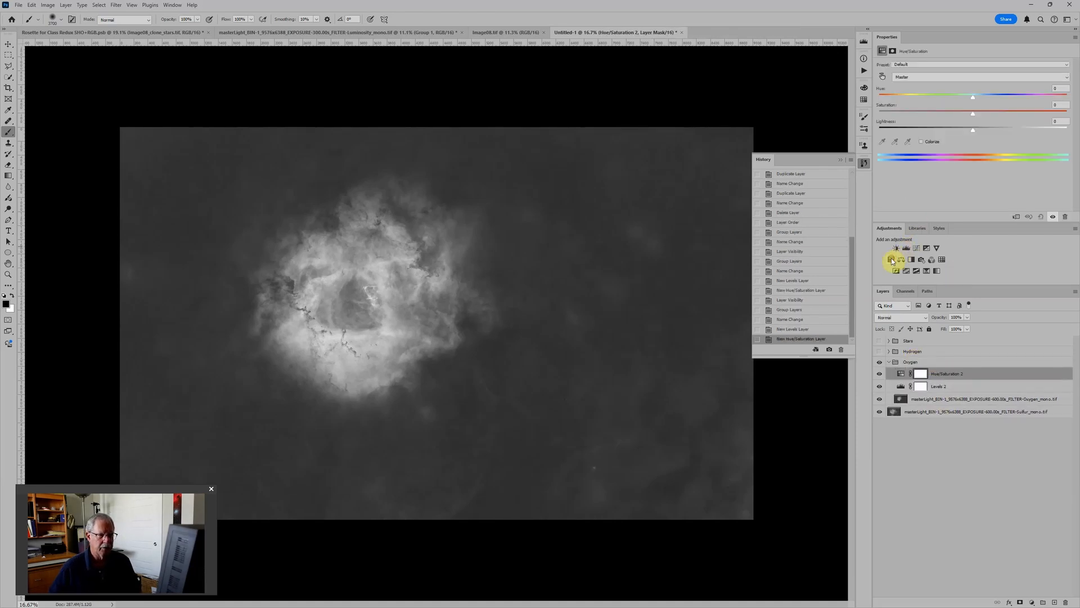
left_click(889, 362)
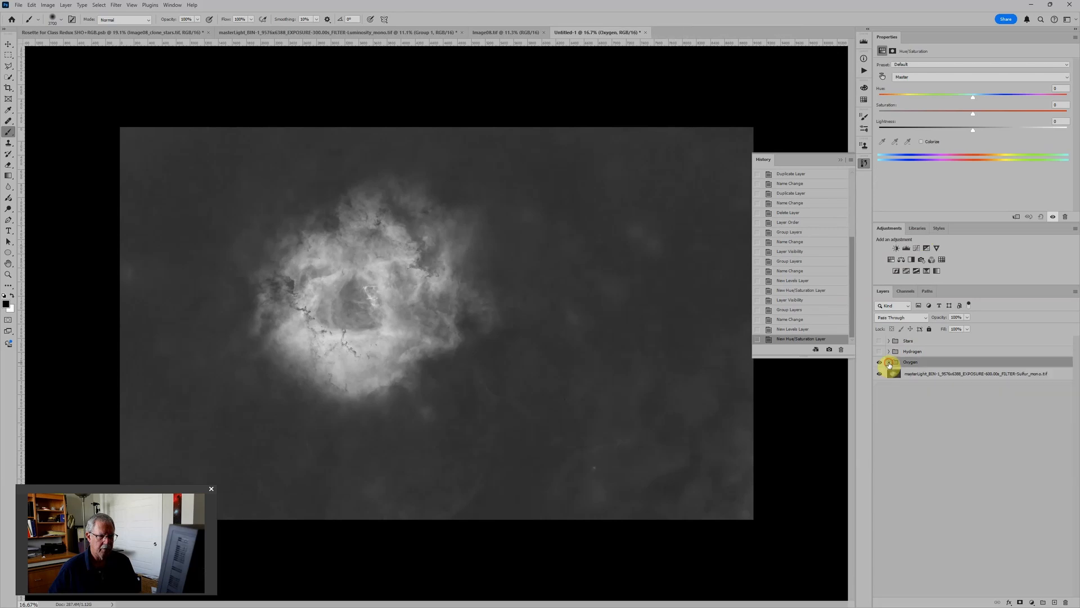
left_click(882, 364)
Step: Put the Sulfur image layer in its own group and name the group Sulfur
left_click(915, 372)
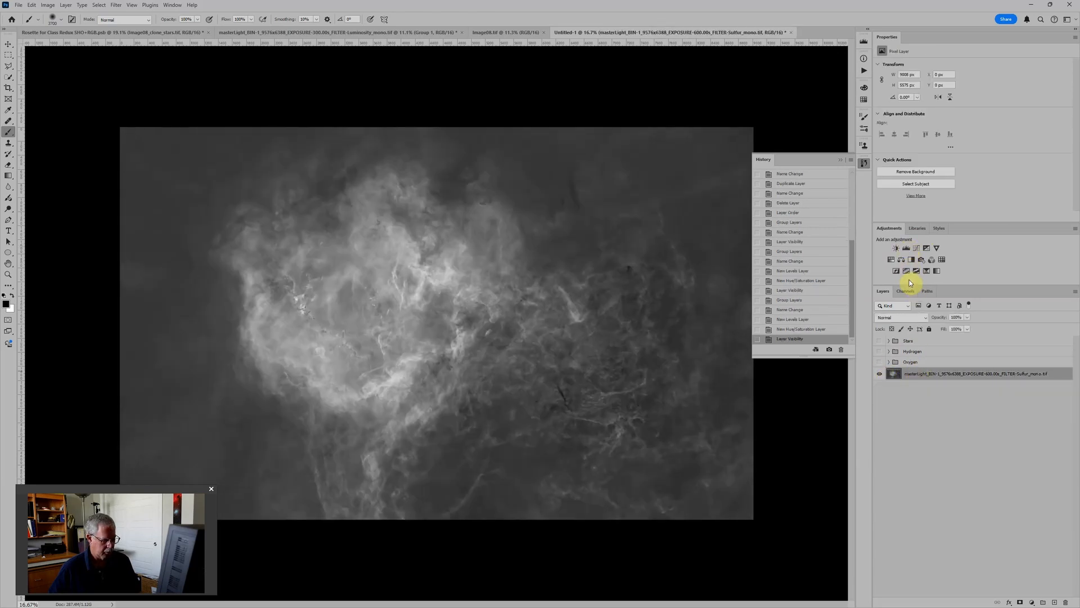
key("ctrl+g")
double_click(907, 372)
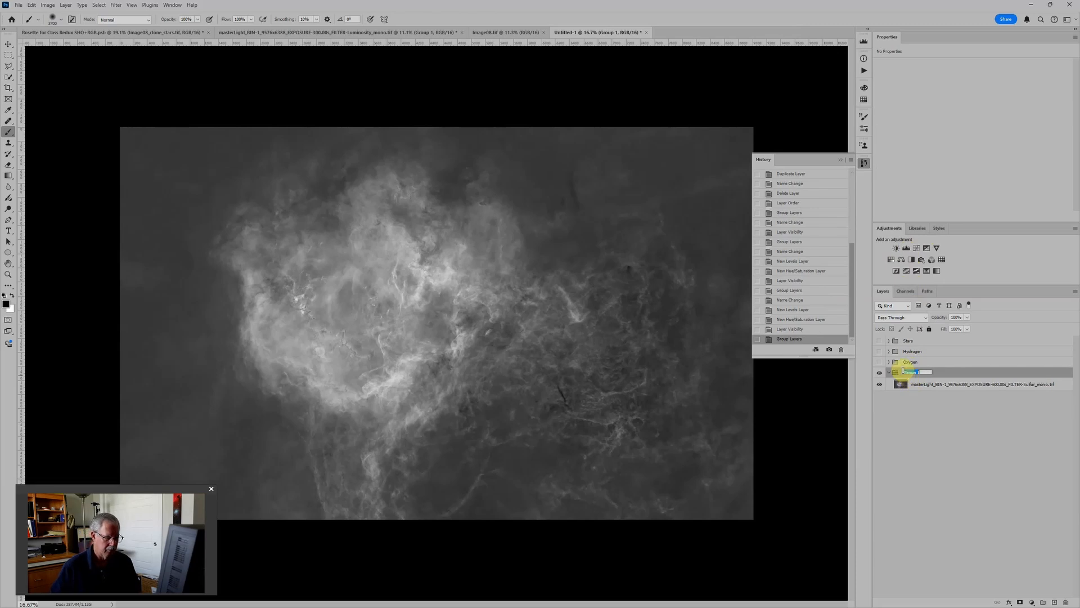
type("Sulfur")
key("Return")
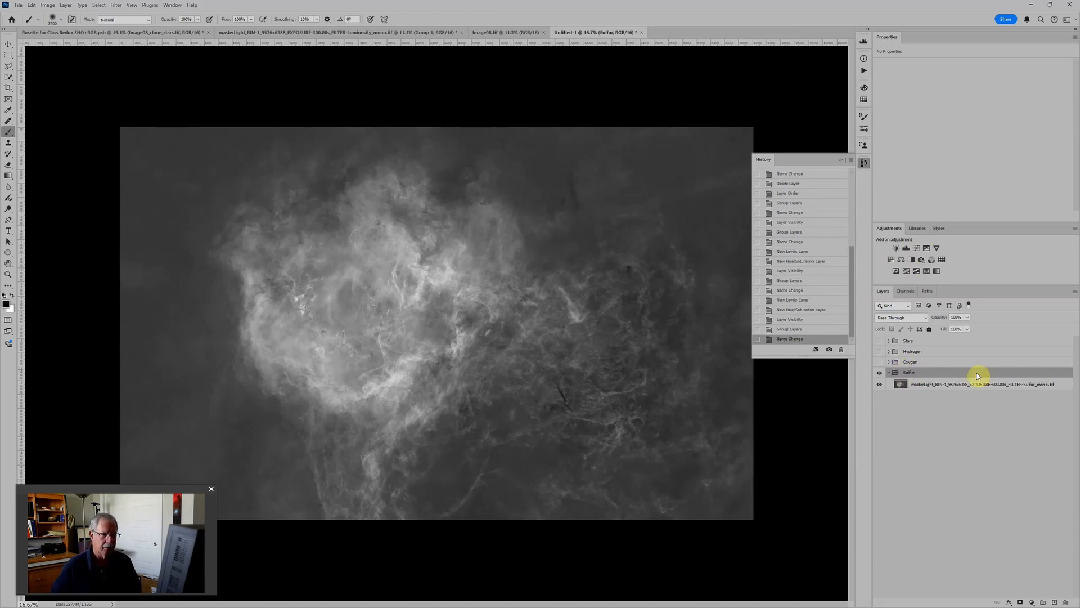
Step: Add a Levels and a Hue/Saturation adjustment layer above the image layer inside the Sulfur group
left_click(907, 249)
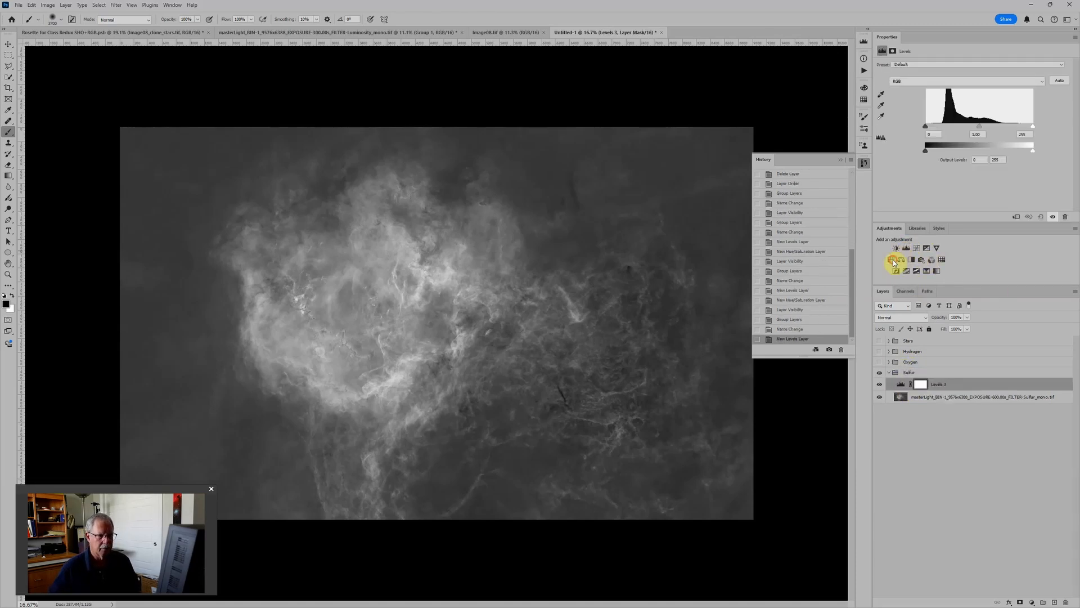
left_click(891, 260)
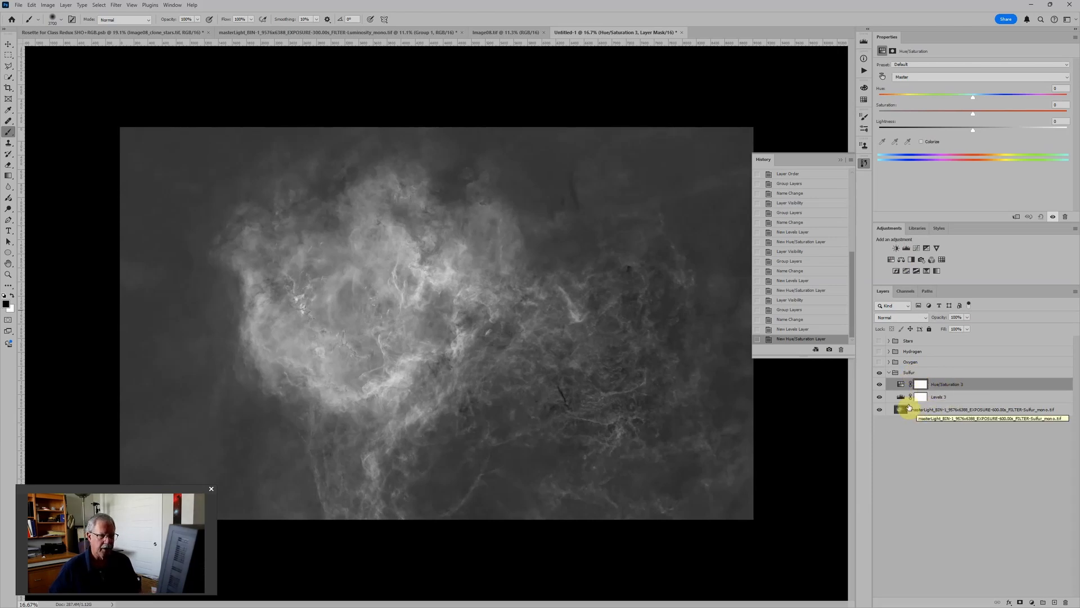
left_click(910, 374)
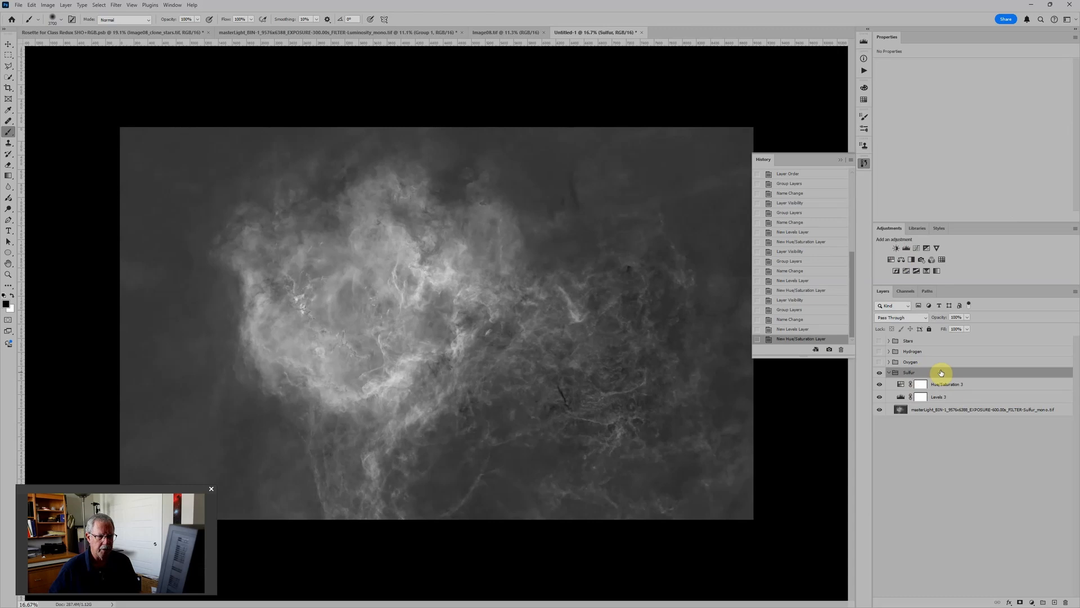
Step: Raise the black input point of the Sulfur group's Levels adjustment to about 33
left_click(900, 382)
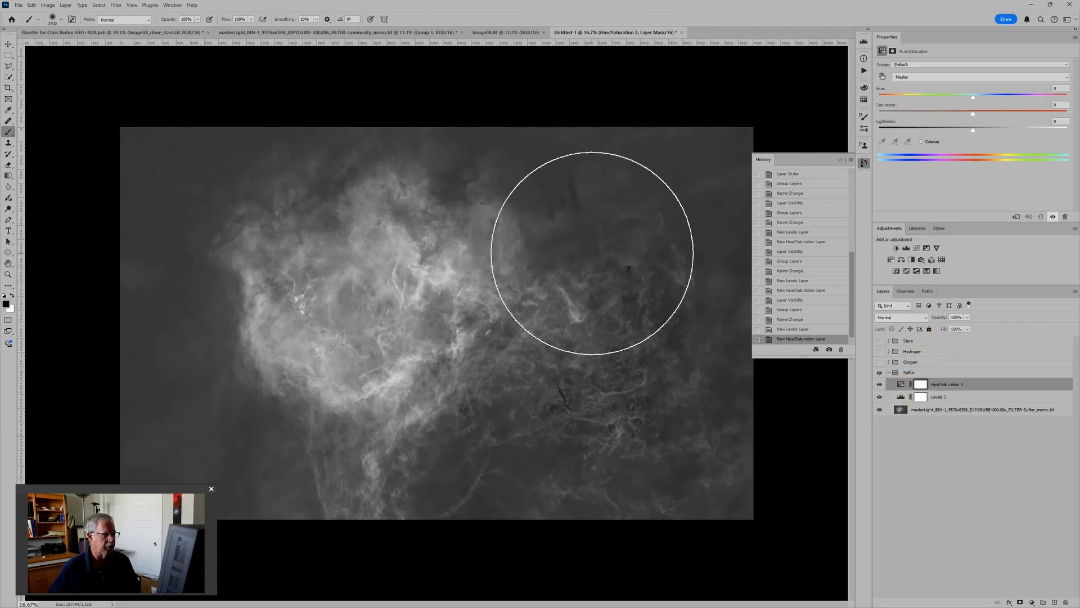
left_click(900, 399)
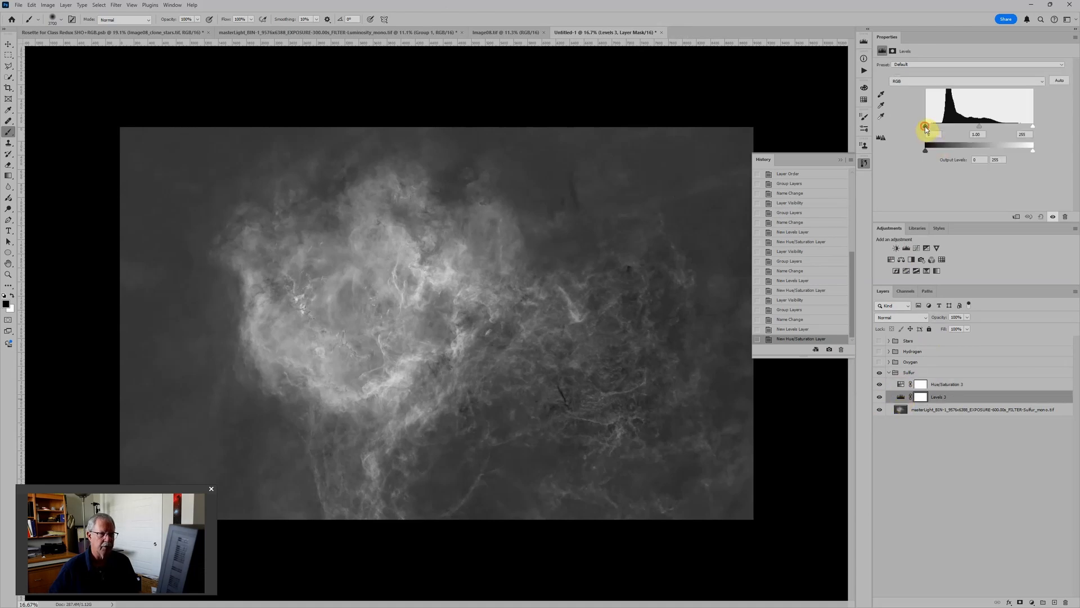
left_click_drag(925, 126, 935, 128)
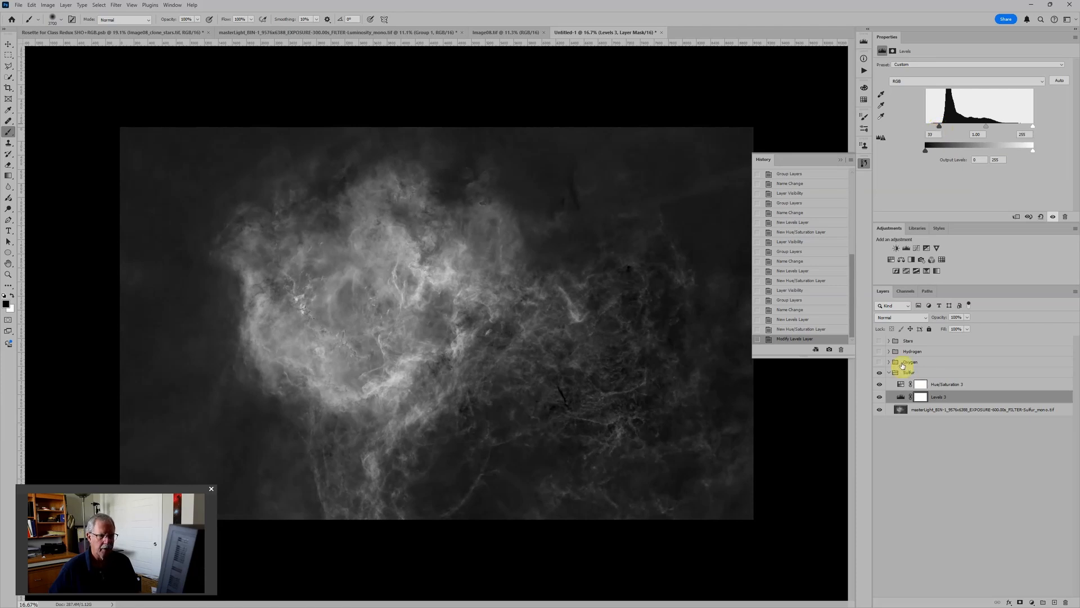
Step: Colorize the Sulfur group's Hue/Saturation adjustment with Lightness -50 and Saturation 100, and collapse the group
left_click(900, 385)
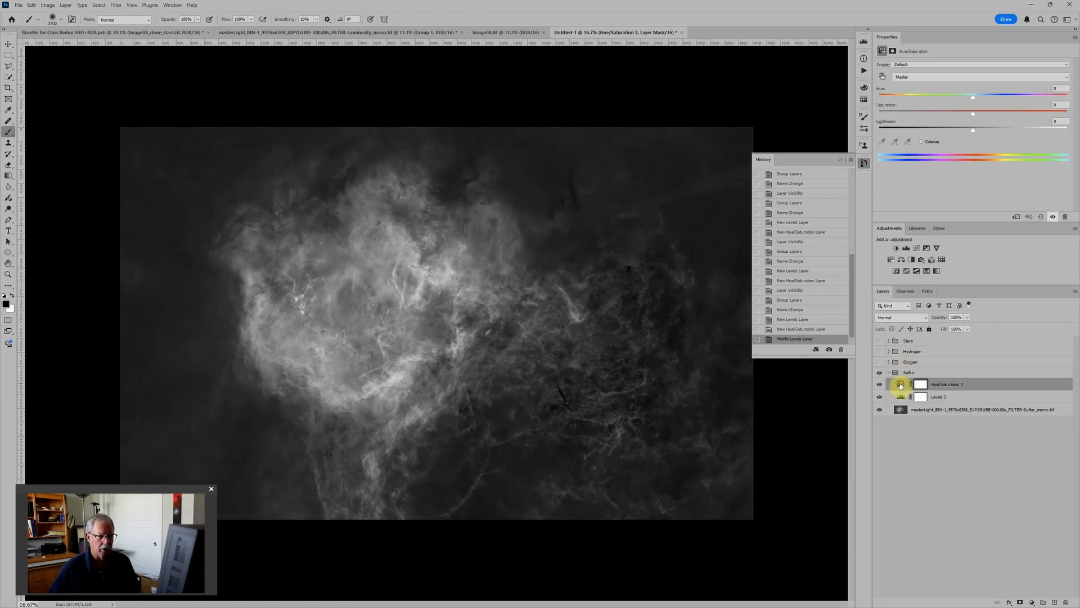
left_click(921, 143)
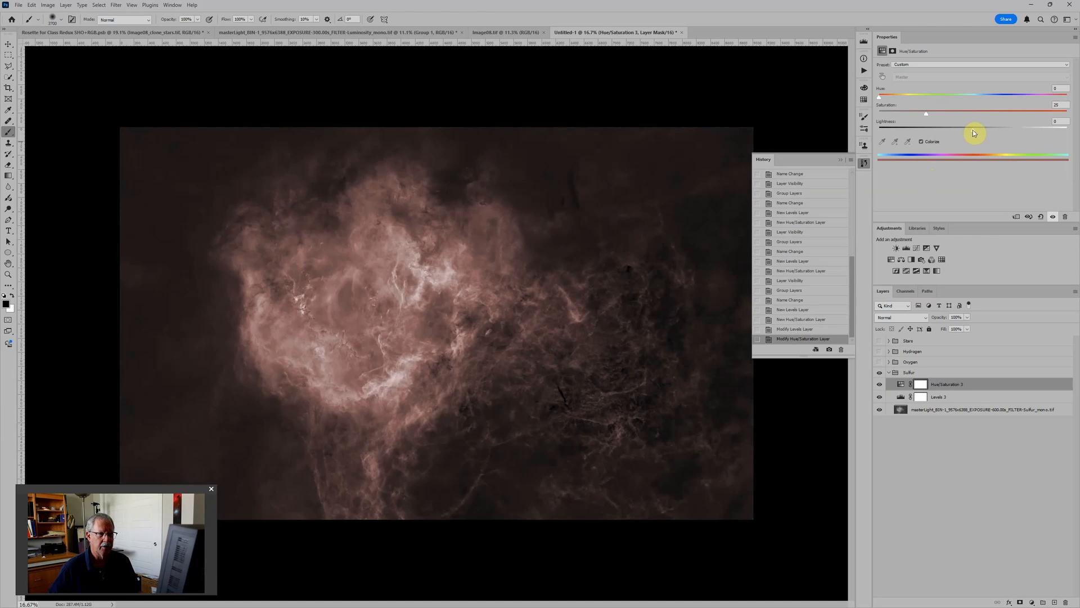
left_click_drag(973, 130, 929, 129)
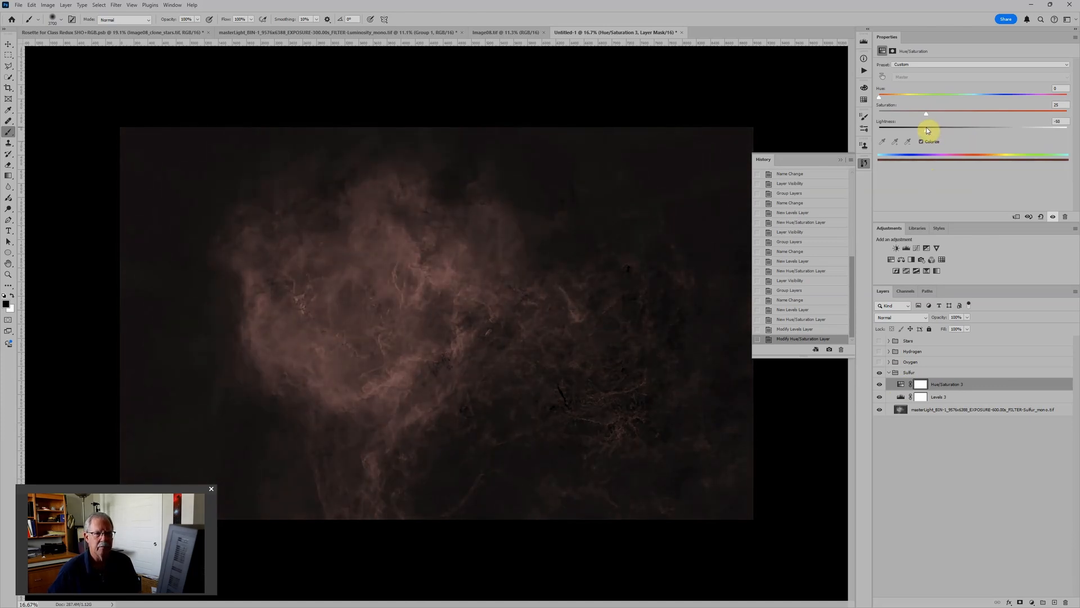
left_click_drag(929, 112, 1066, 113)
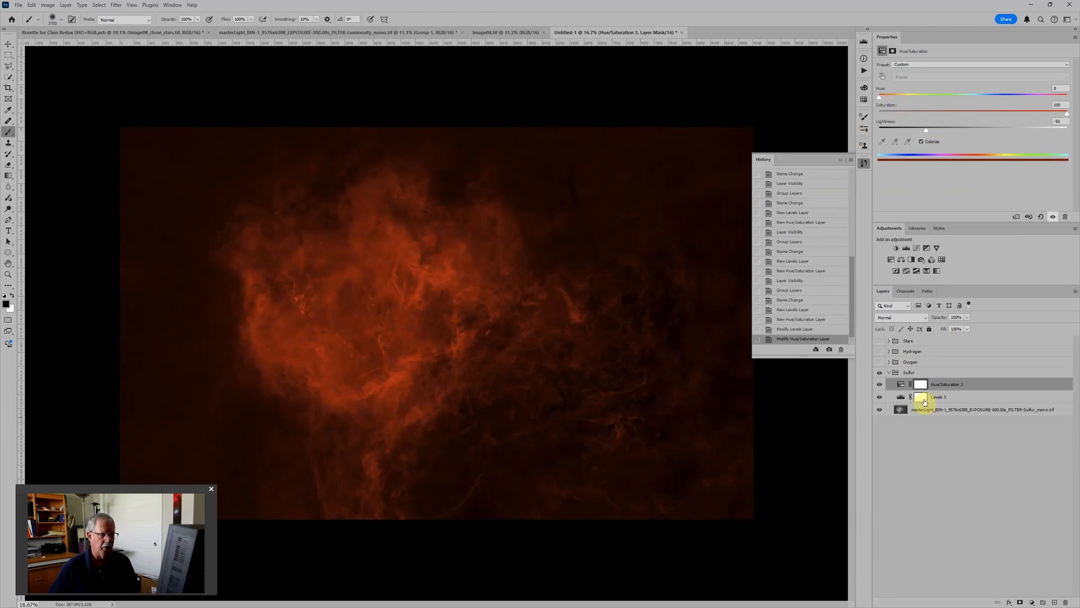
left_click(890, 372)
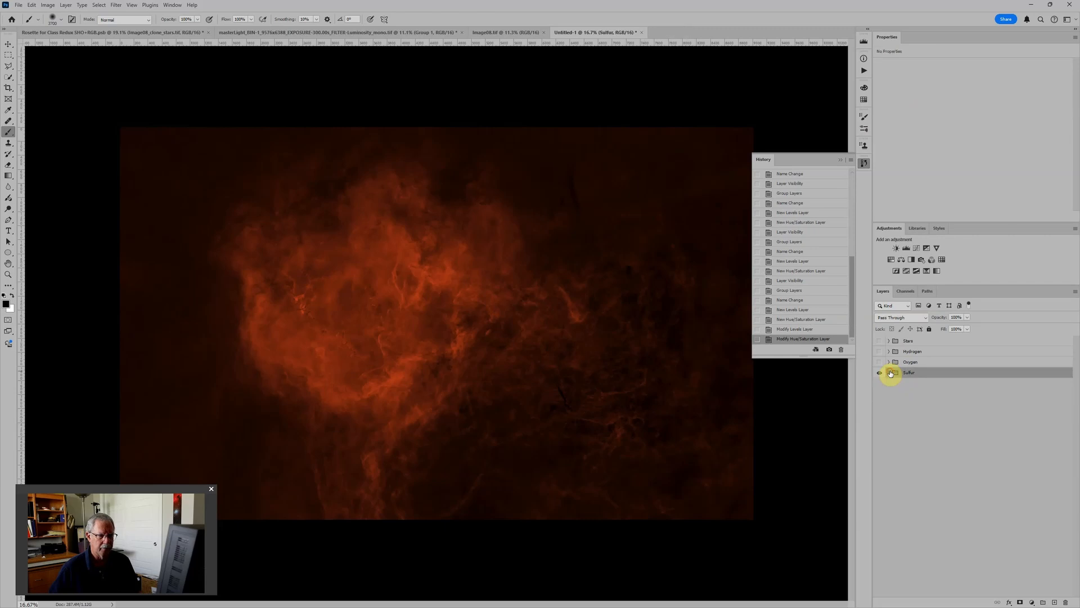
Step: Show and expand the Oxygen group, and set its Levels black input point to about 23 and white input point to about 226
left_click(880, 362)
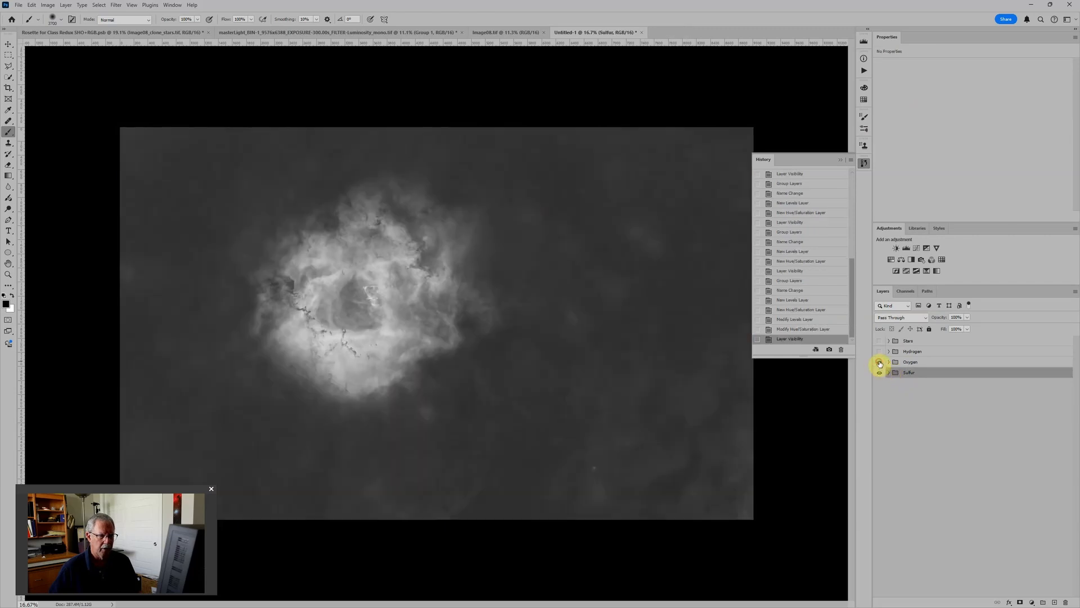
left_click(908, 364)
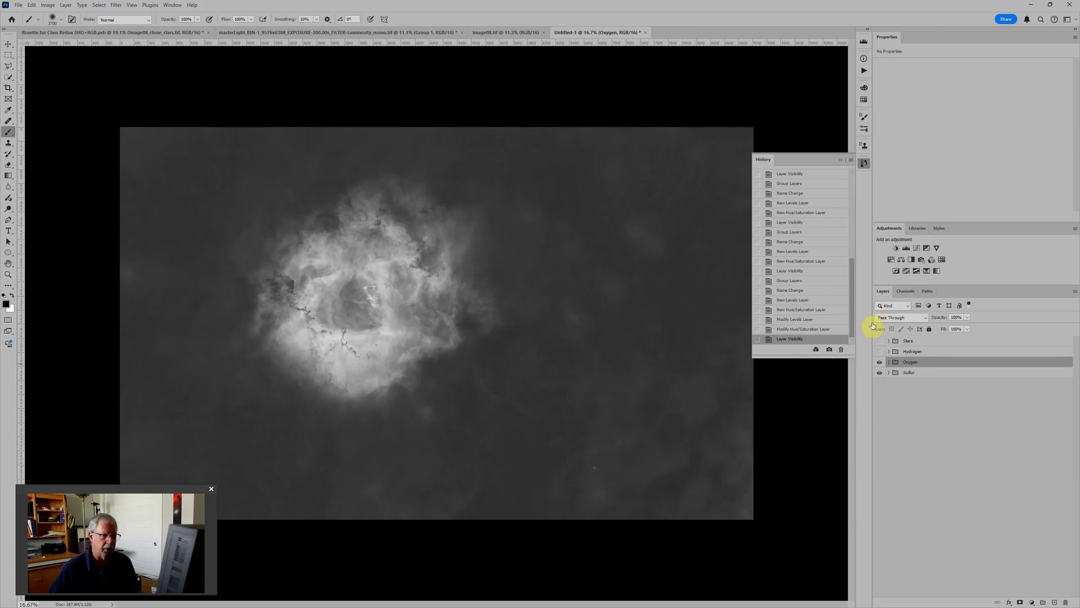
left_click(889, 363)
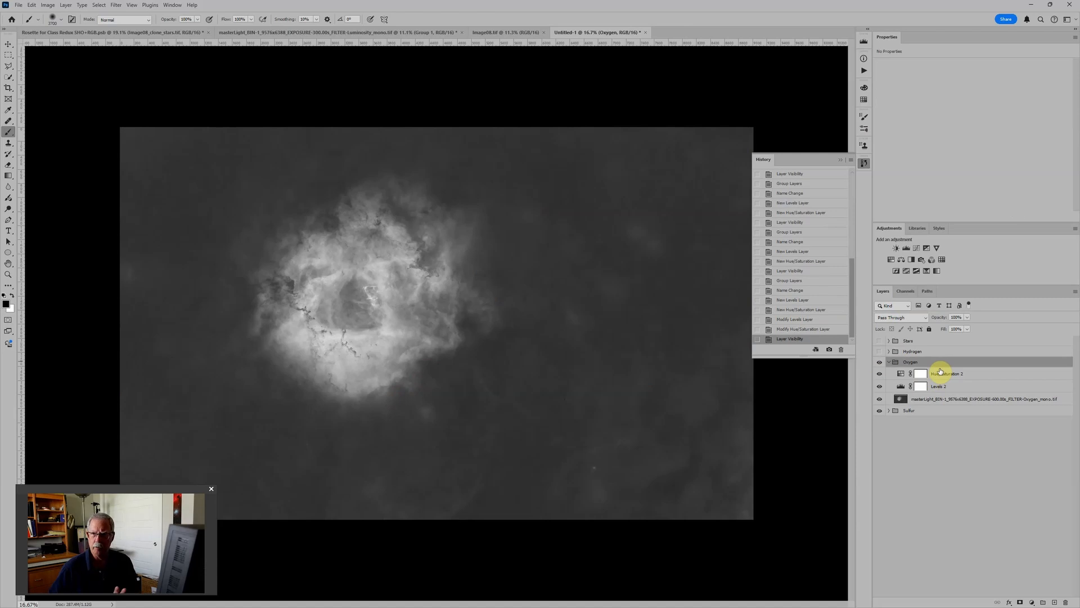
left_click(900, 386)
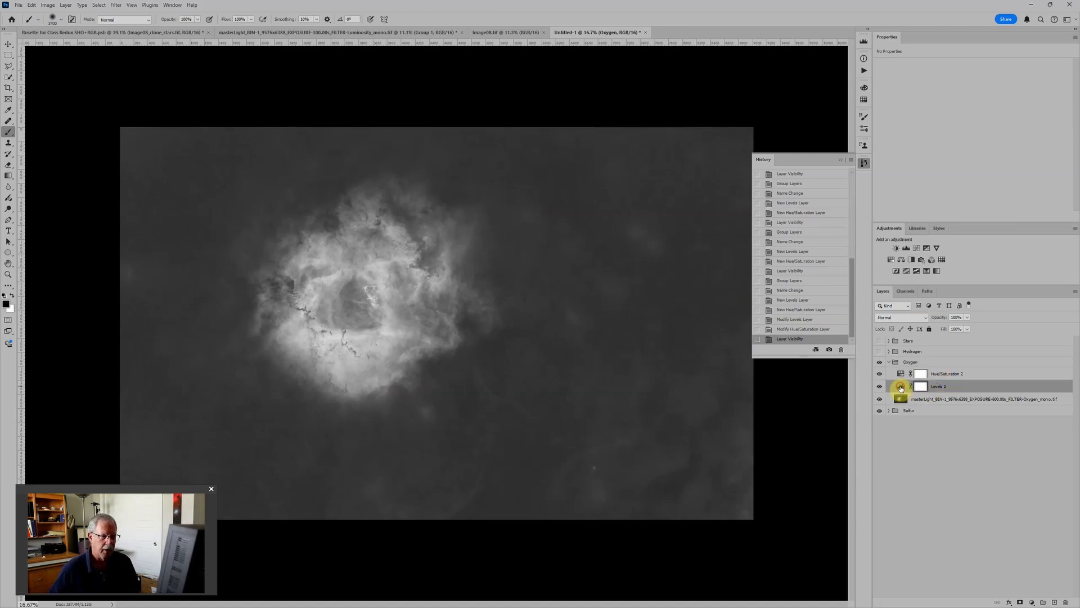
left_click_drag(926, 126, 936, 127)
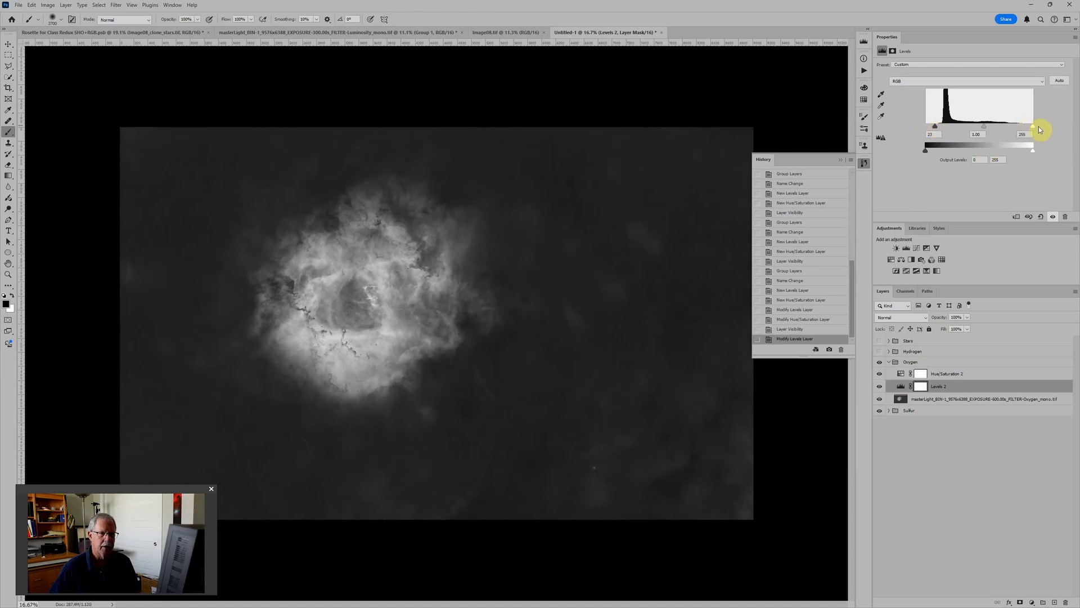
left_click_drag(1033, 129, 1027, 129)
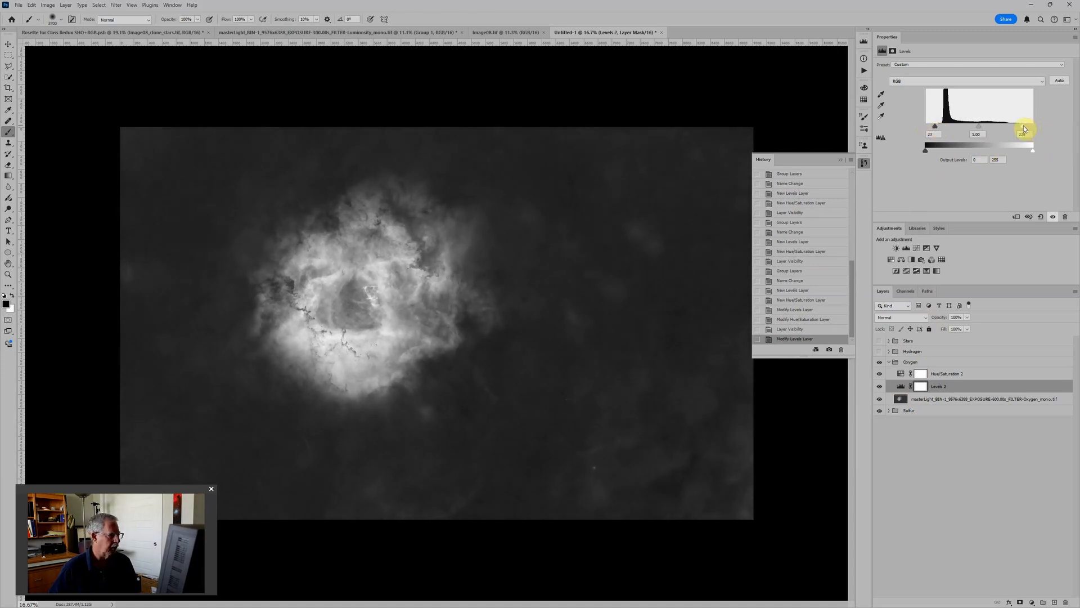
Step: Colorize the Oxygen group's Hue/Saturation adjustment blue with Hue 240, Saturation 100 and Lightness -50
left_click(901, 373)
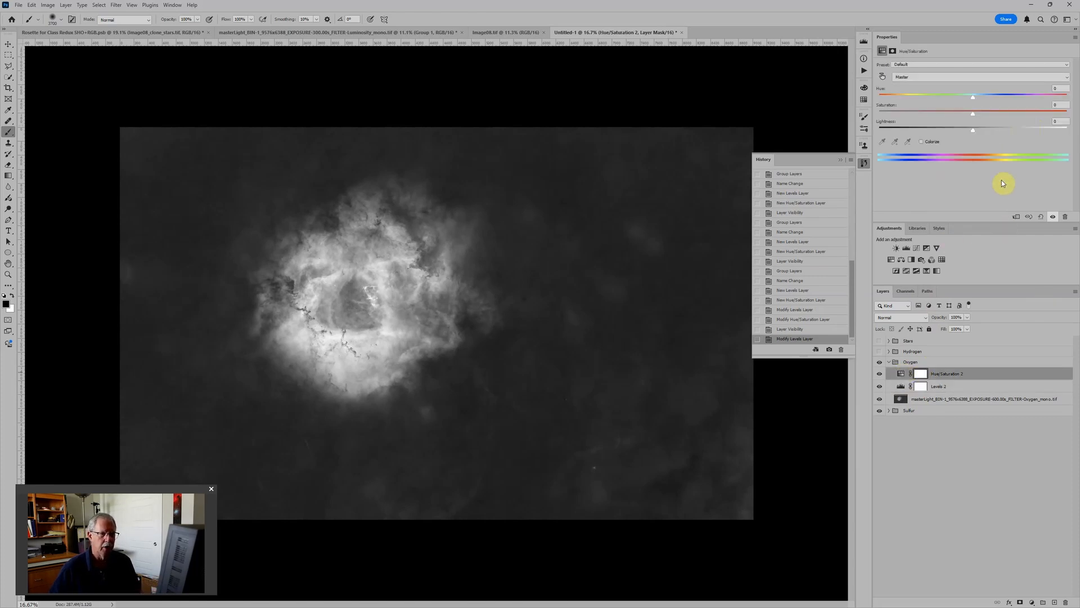
left_click(923, 142)
left_click_drag(973, 130, 928, 133)
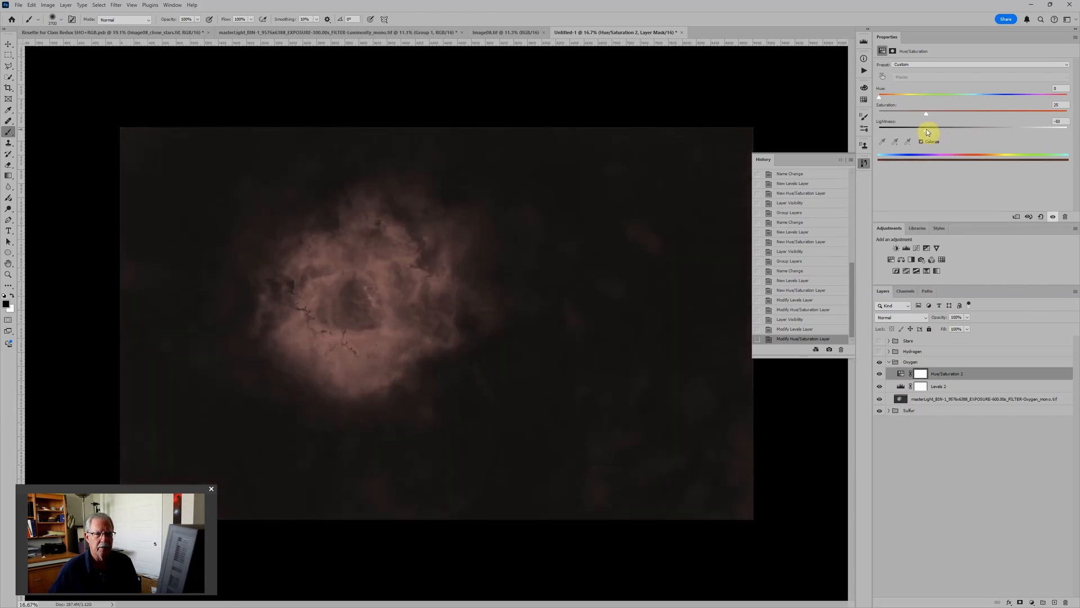
left_click_drag(927, 112, 1066, 113)
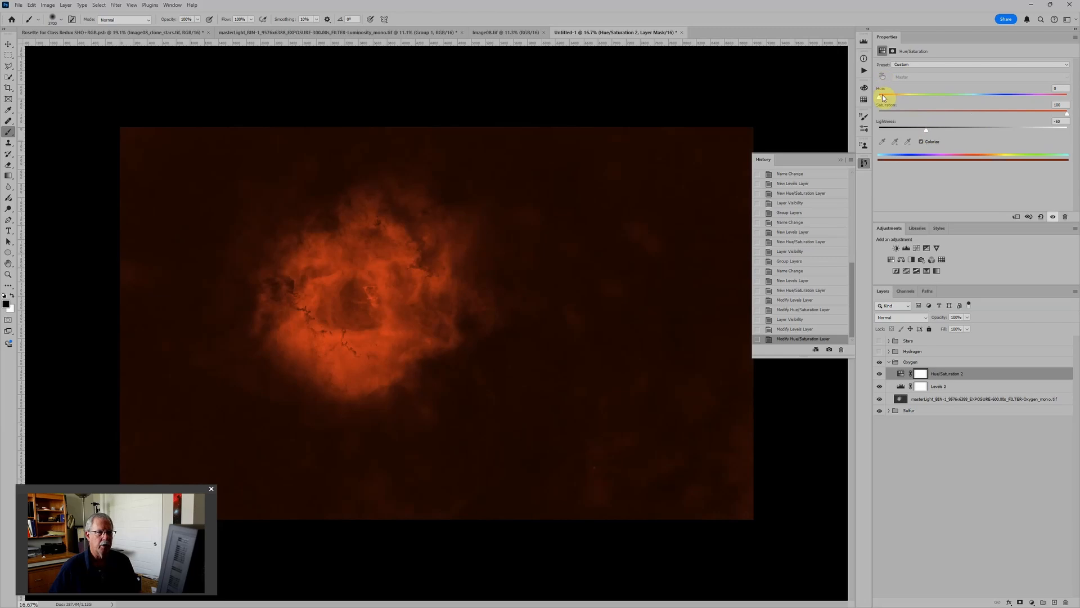
left_click_drag(880, 100, 1006, 98)
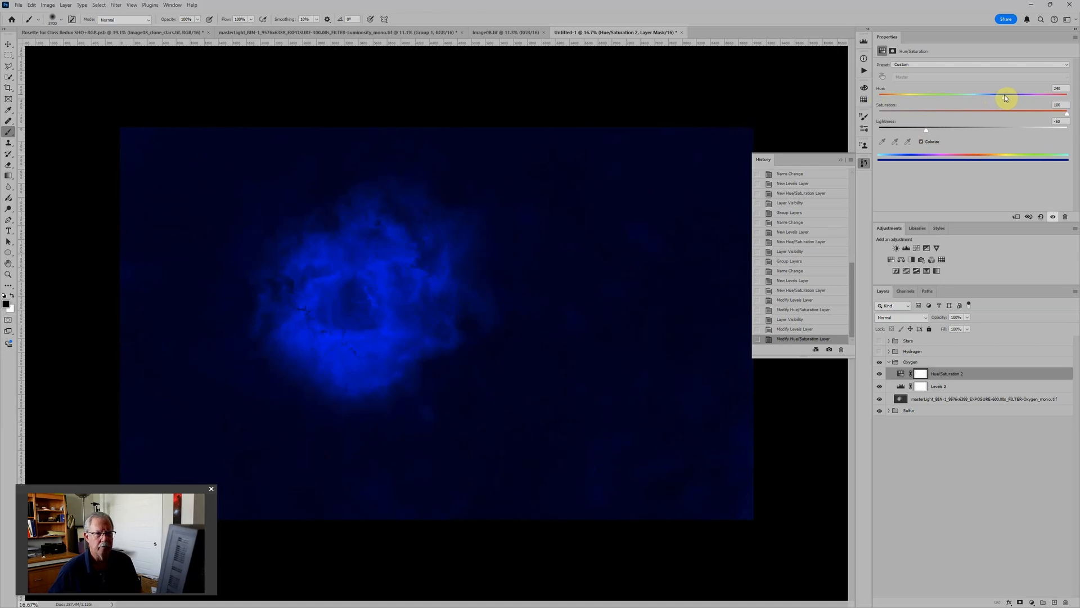
left_click_drag(1006, 99, 1004, 97)
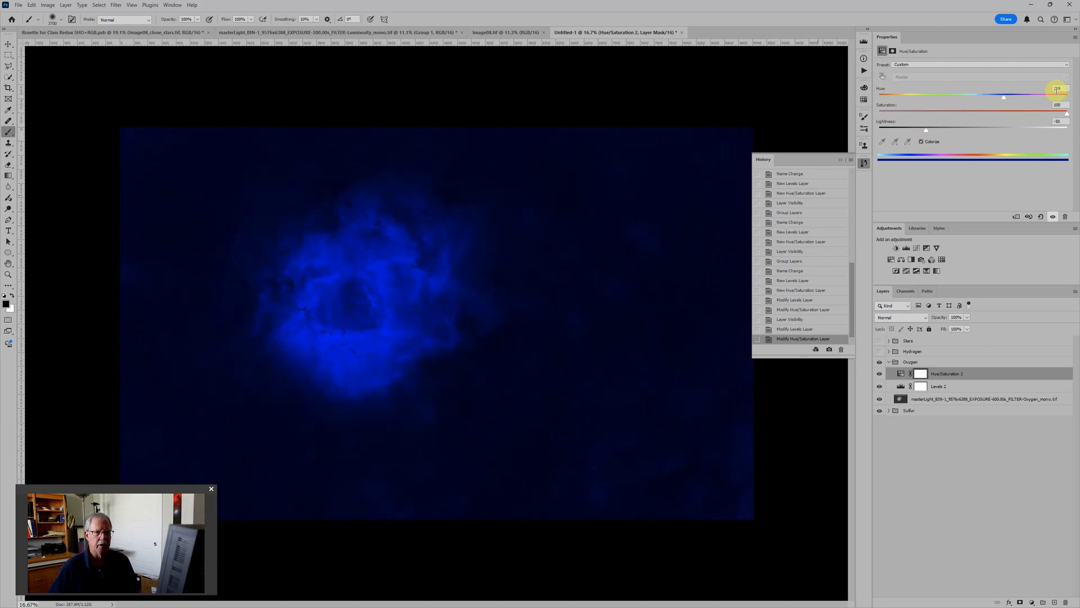
left_click(1058, 88)
key("Up")
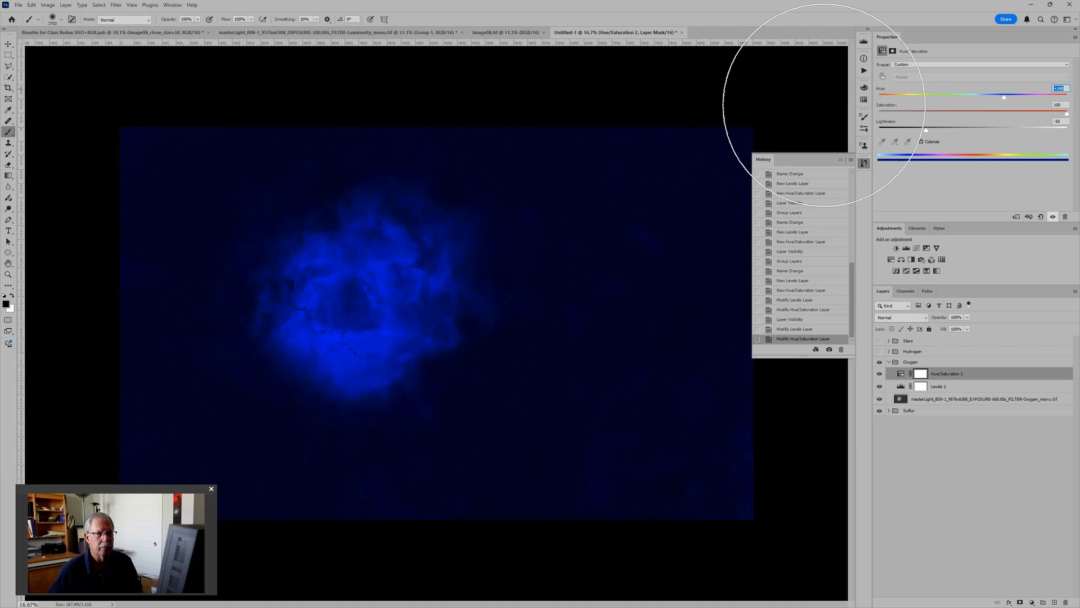
key("Return")
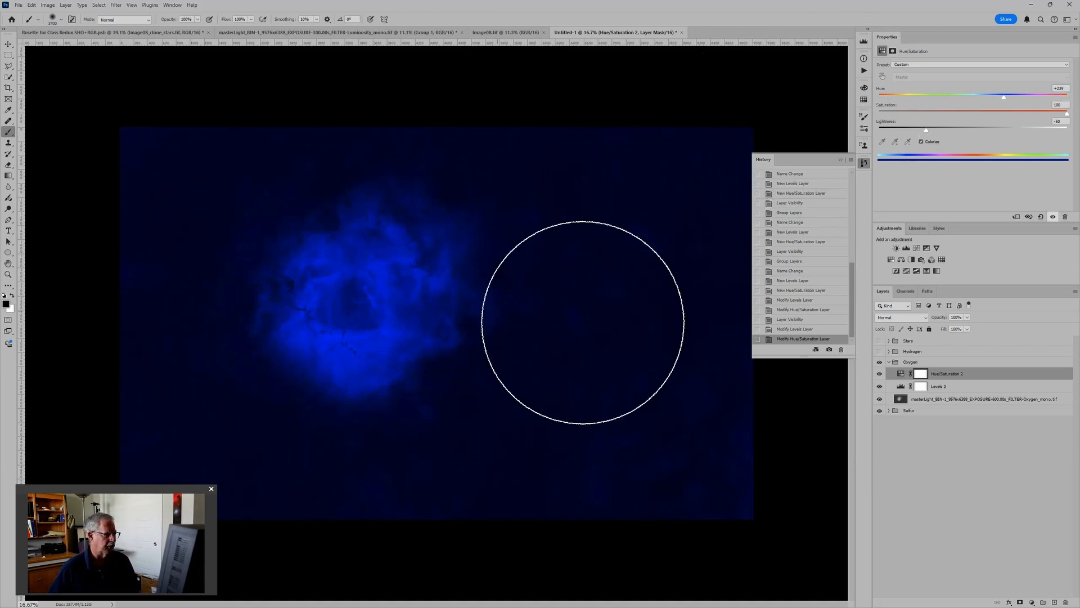
Step: Show and expand the Hydrogen group, and raise its Levels black input point to about 30
left_click(879, 351)
left_click(889, 351)
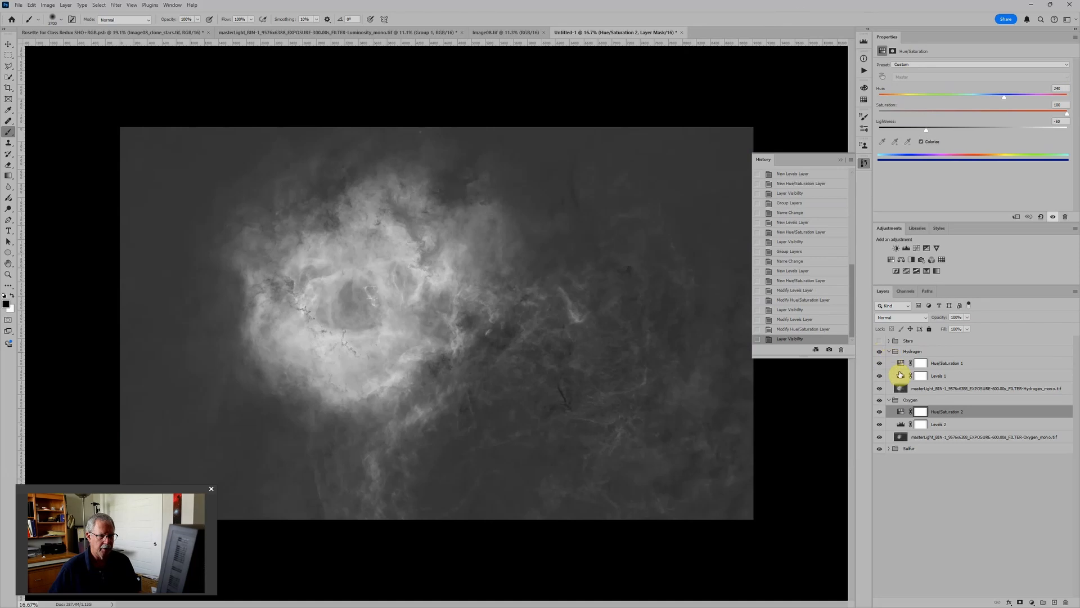
left_click(900, 376)
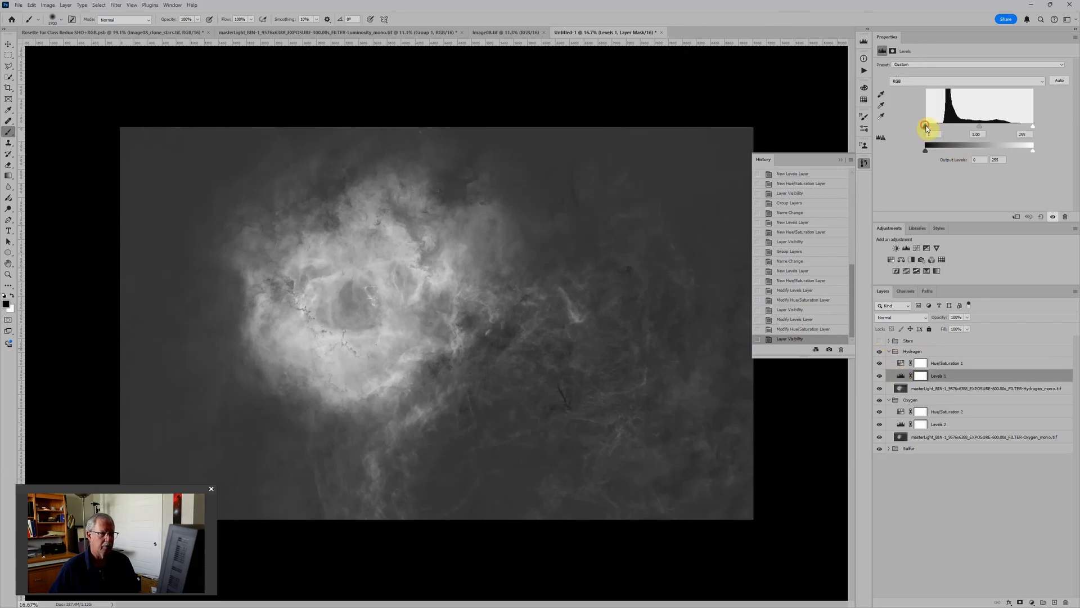
left_click_drag(926, 127, 942, 129)
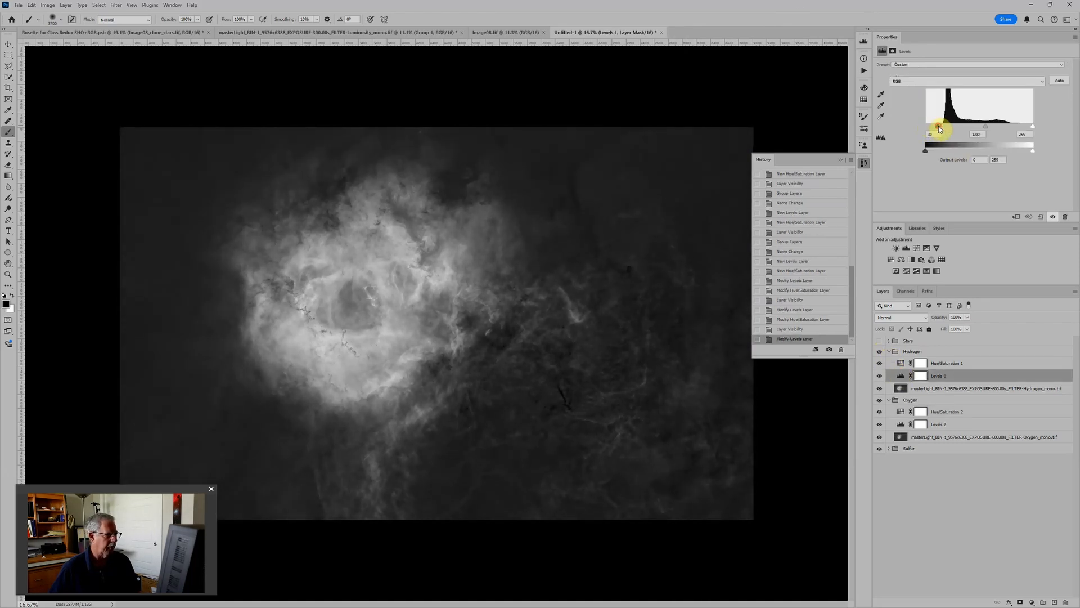
Step: Colorize the Hydrogen group's Hue/Saturation adjustment green with Hue 120, Saturation 100 and Lightness -50
left_click(899, 363)
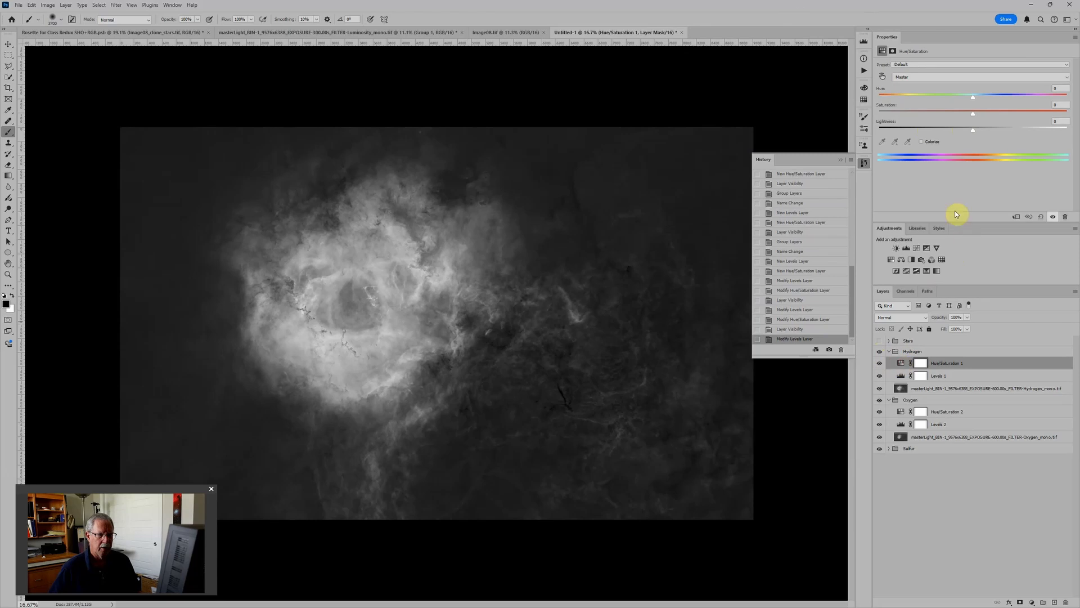
left_click(937, 141)
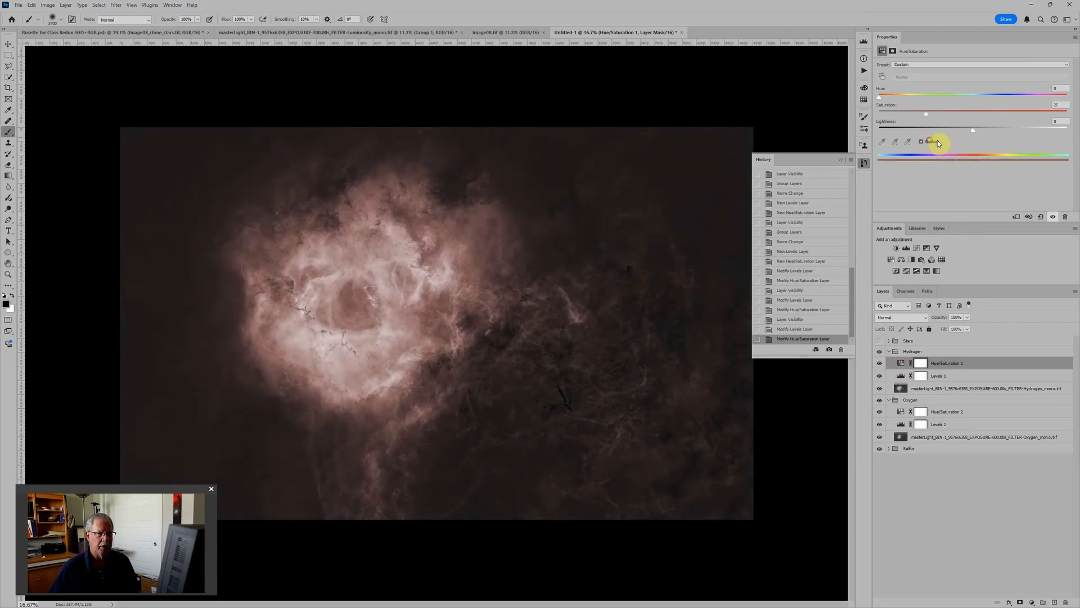
left_click_drag(972, 132, 917, 124)
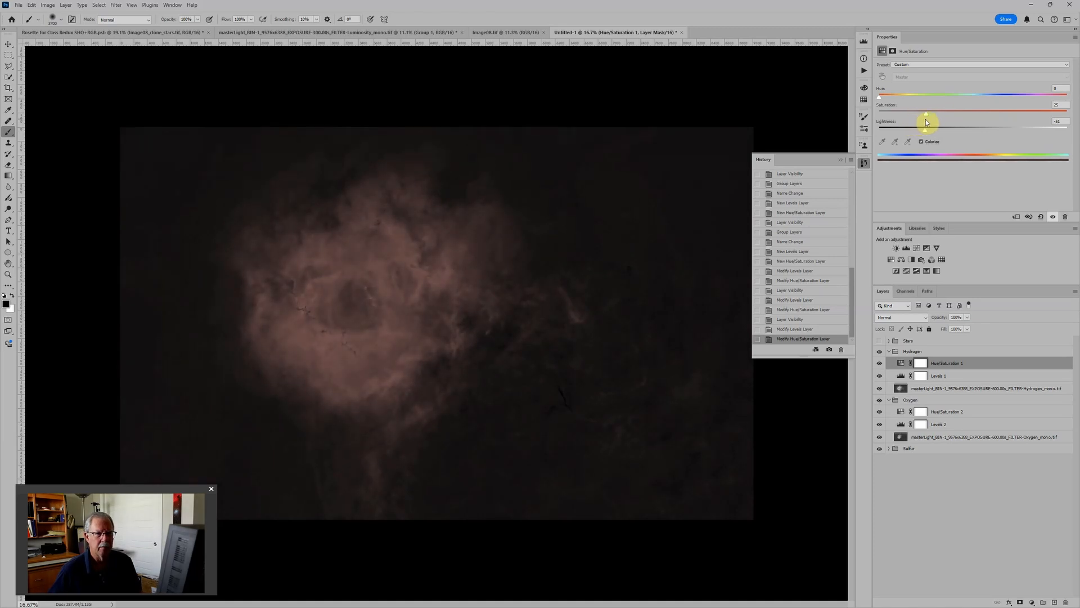
left_click_drag(926, 120, 1068, 113)
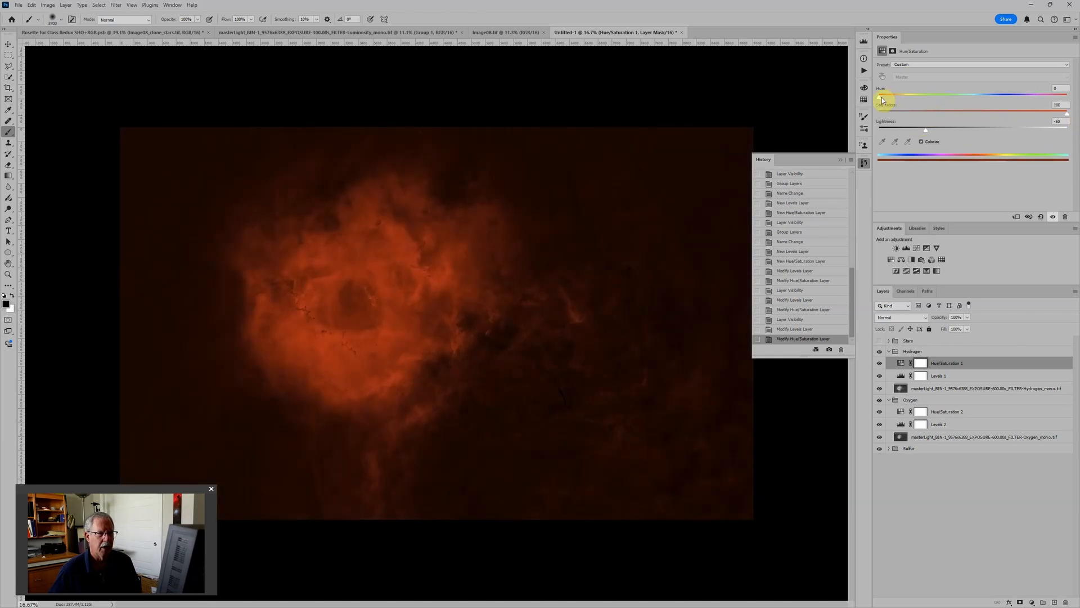
left_click_drag(883, 94, 941, 101)
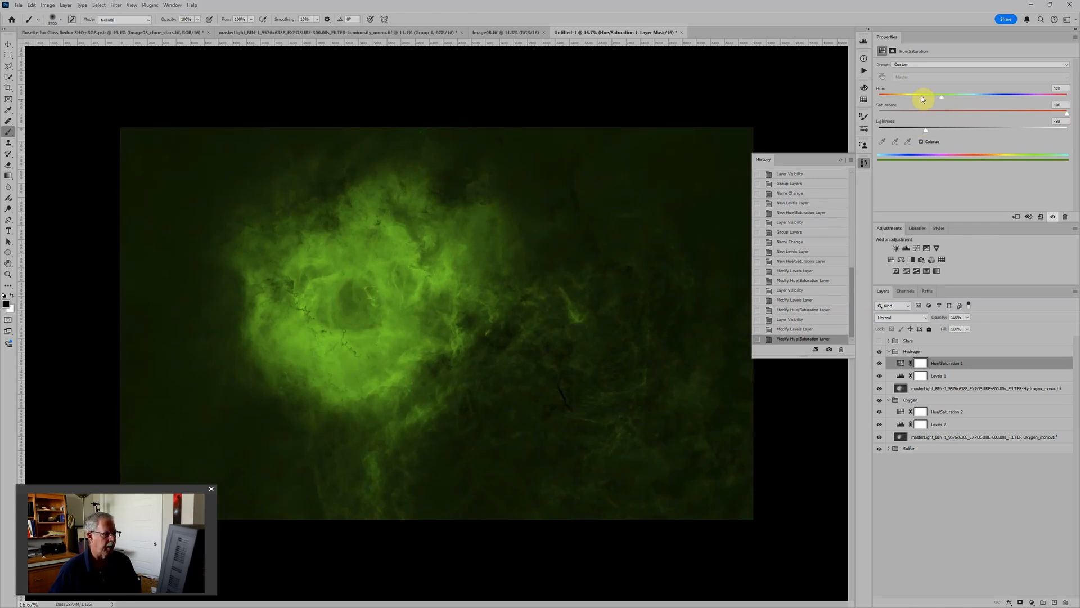
Step: Hide the Hydrogen and Oxygen groups, and show and select the Stars group
scroll(610, 248, "down", 3)
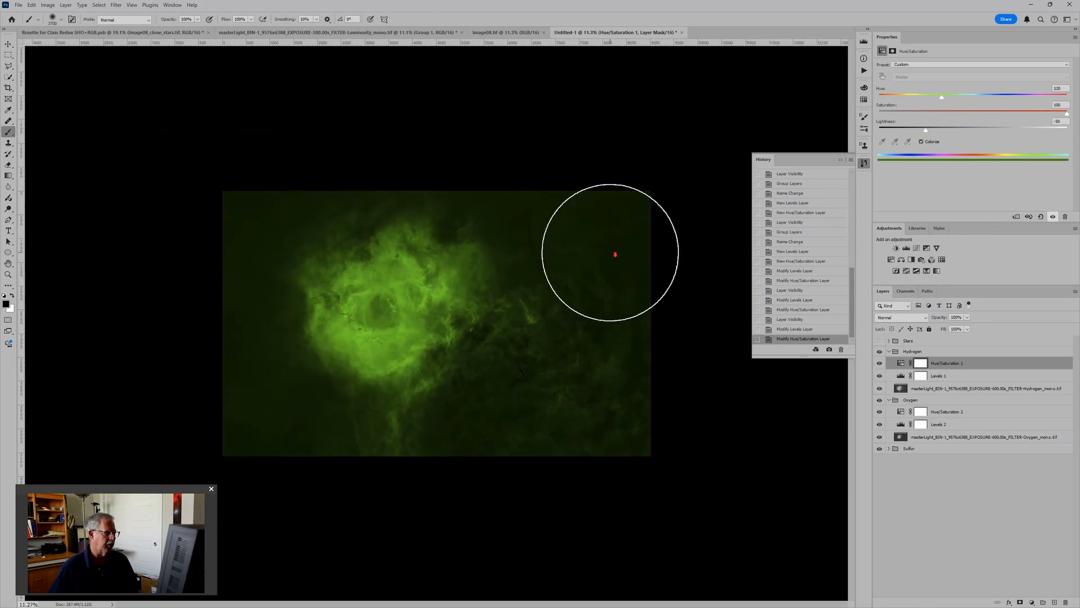
left_click(890, 352)
left_click(880, 351)
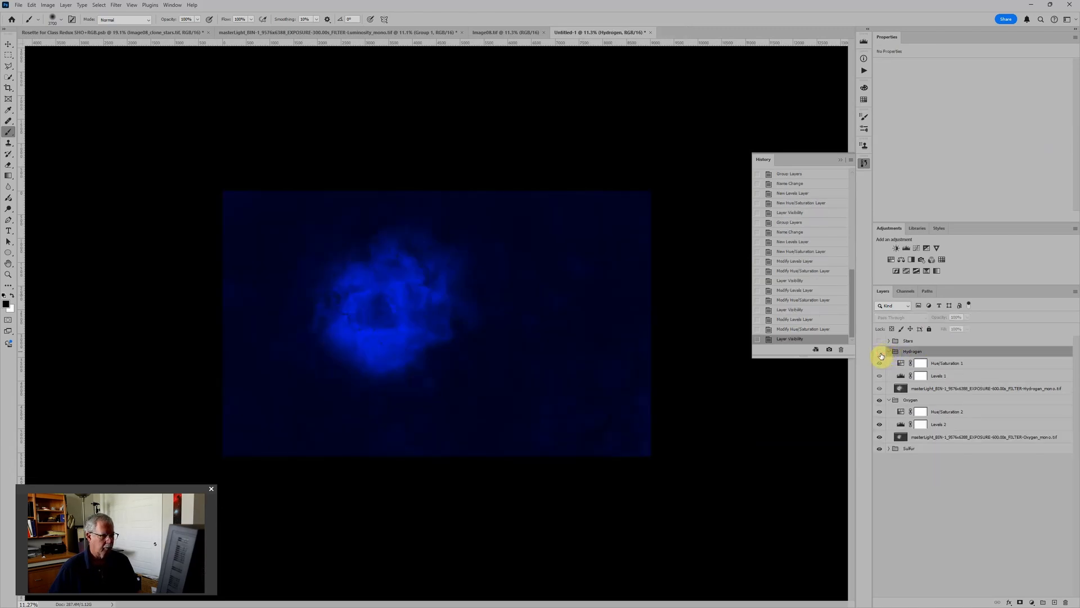
left_click(880, 400)
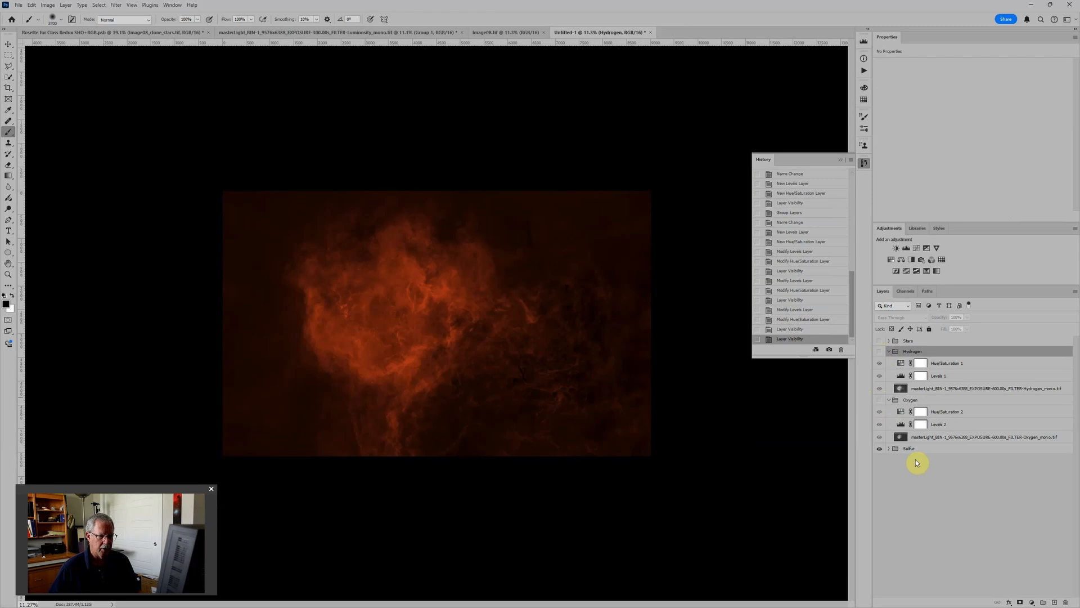
left_click(880, 340)
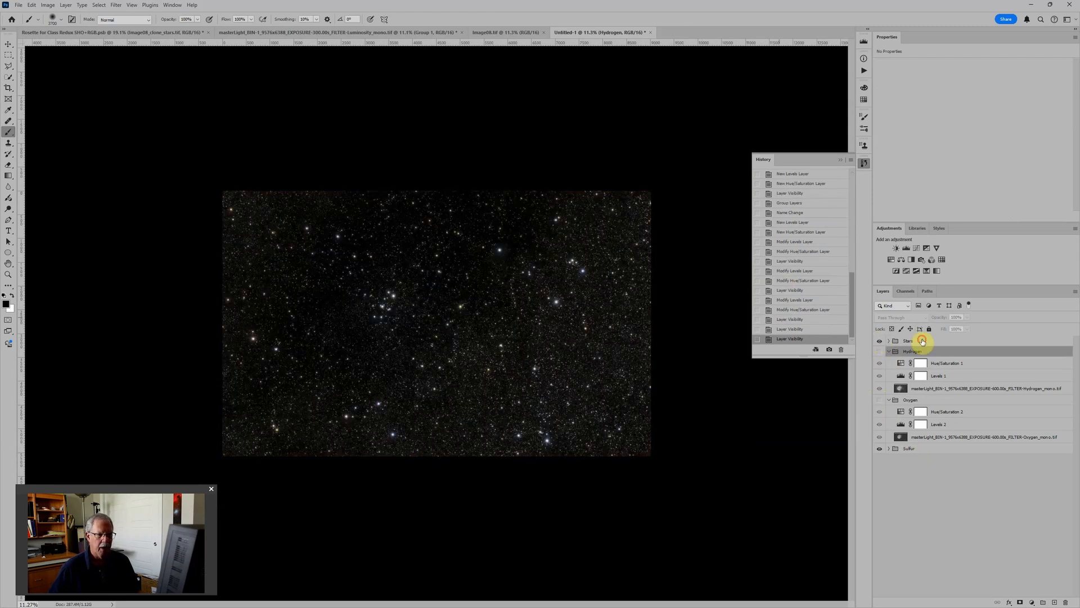
left_click(922, 340)
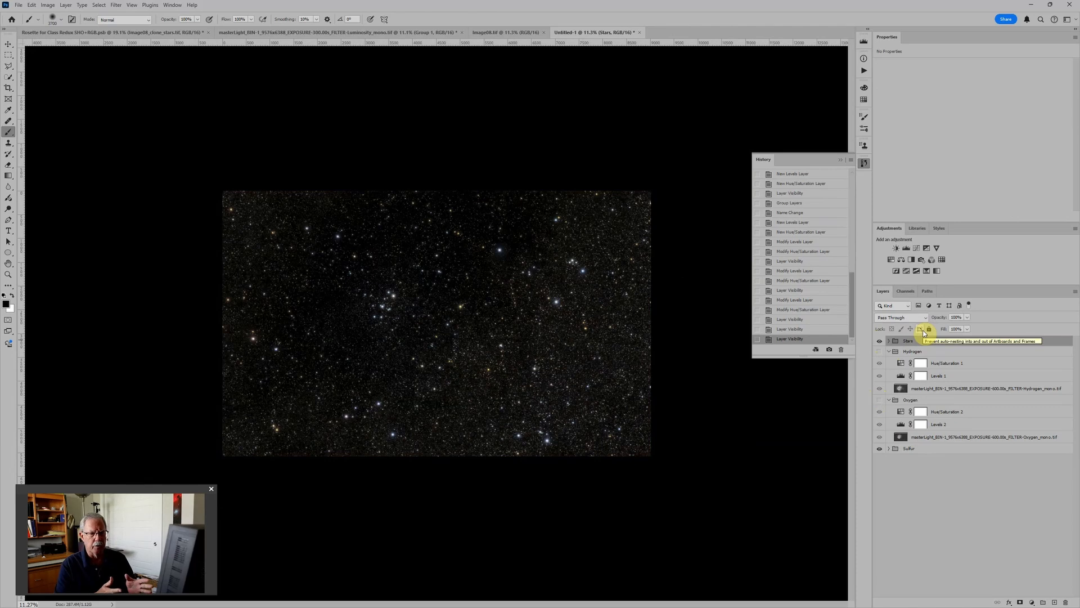
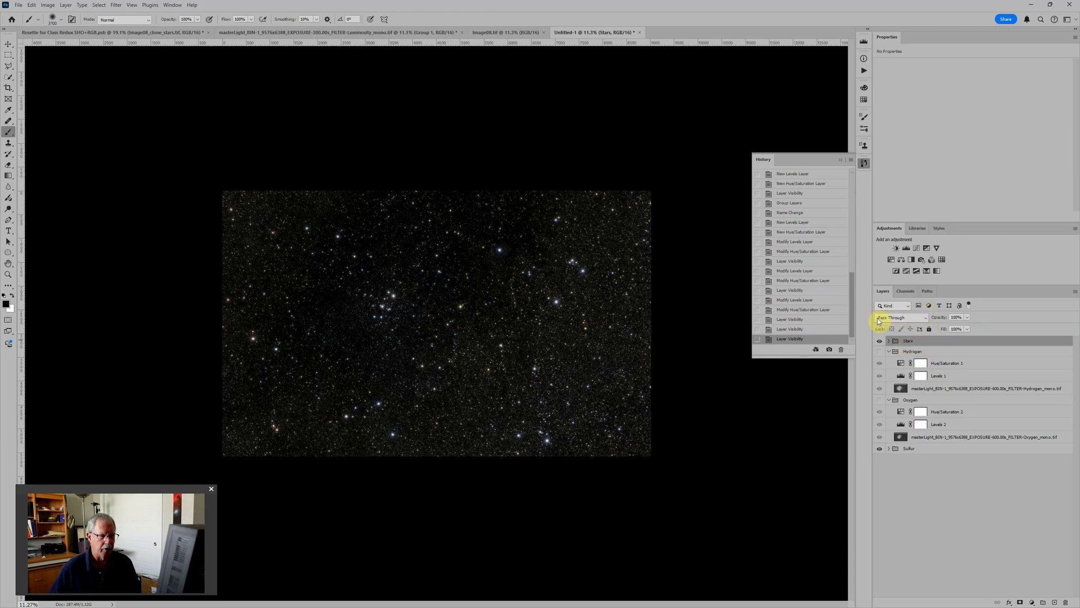
Step: Set the Stars group's blend mode to Screen and check the stars over the red Sulfur nebula
left_click(926, 315)
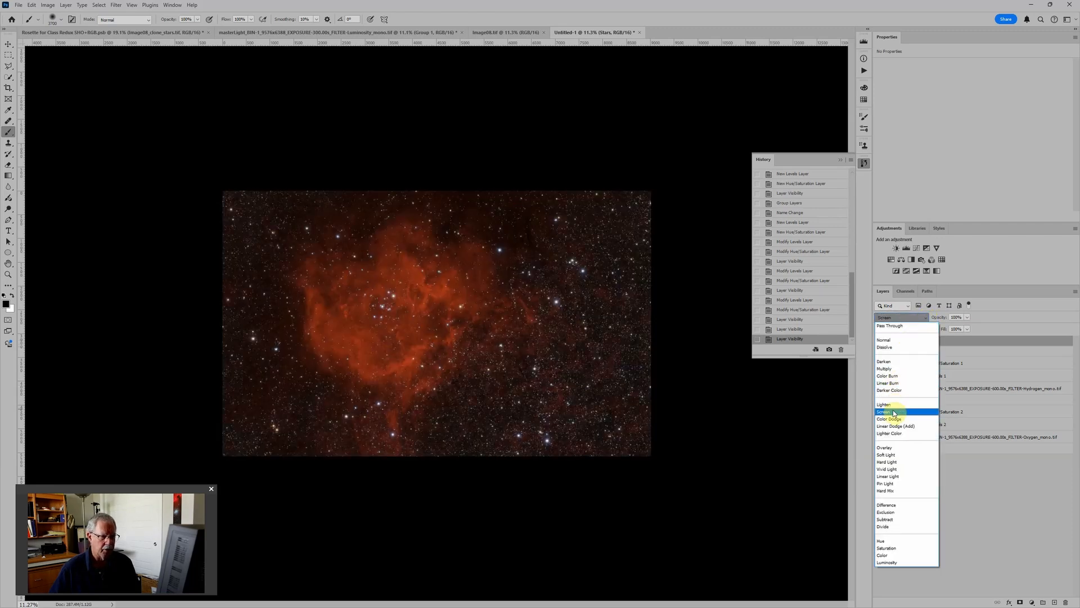
left_click(895, 412)
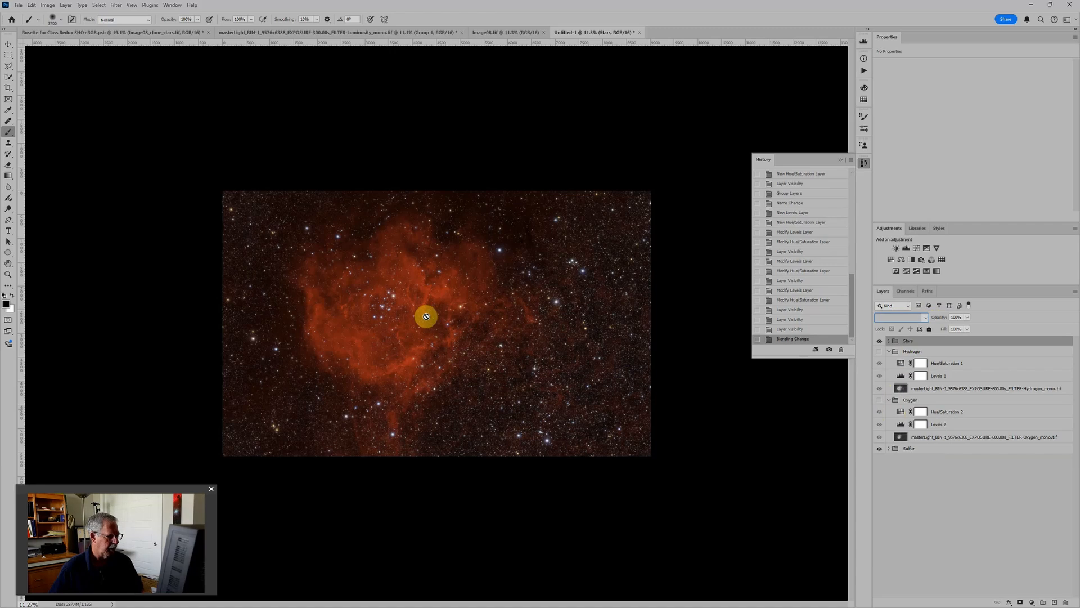
scroll(427, 318, "up", 5)
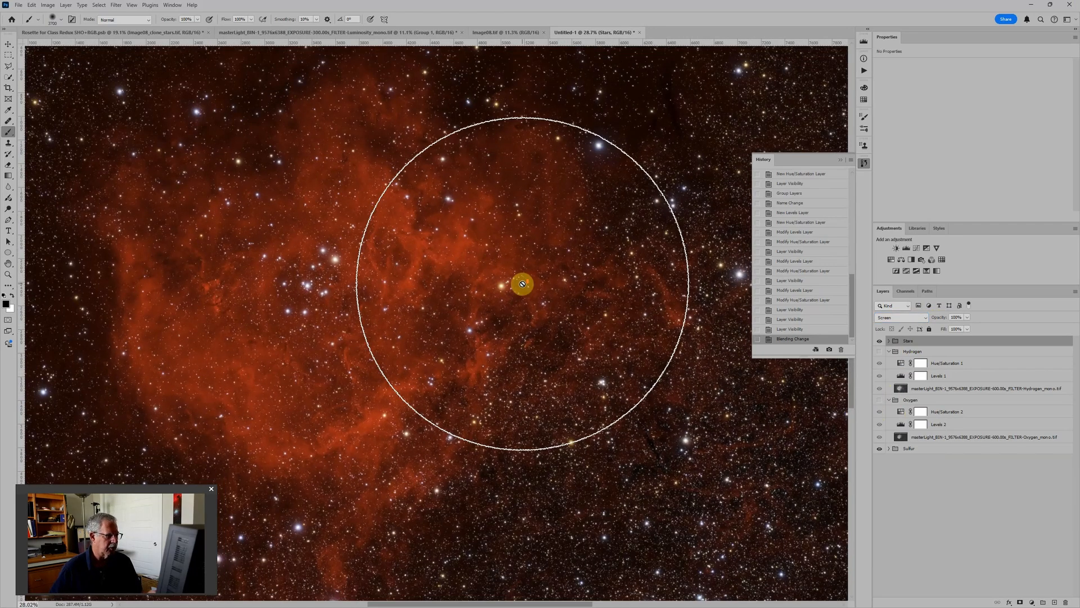
scroll(522, 284, "down", 1)
scroll(522, 283, "down", 1)
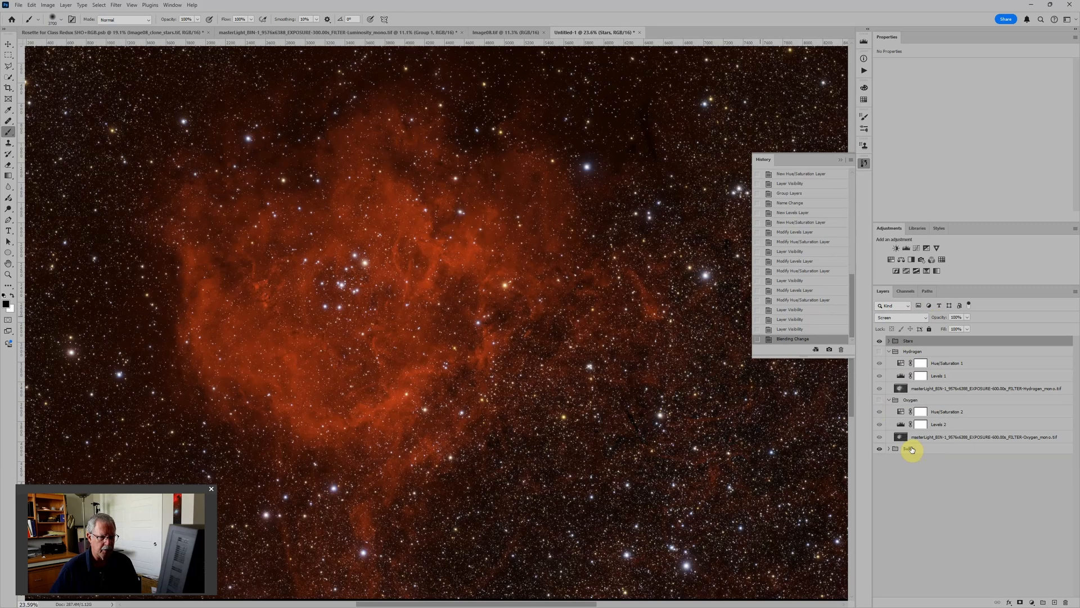
Step: Hide the Stars group, show the Oxygen group, and set the Oxygen group's blend mode to Screen
left_click(879, 341)
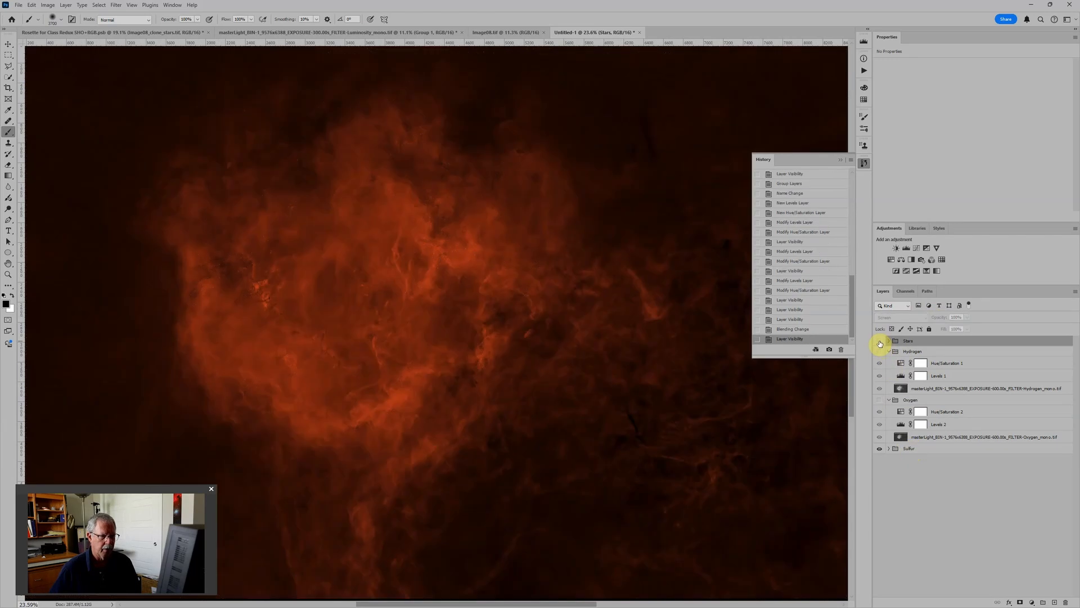
left_click(880, 342)
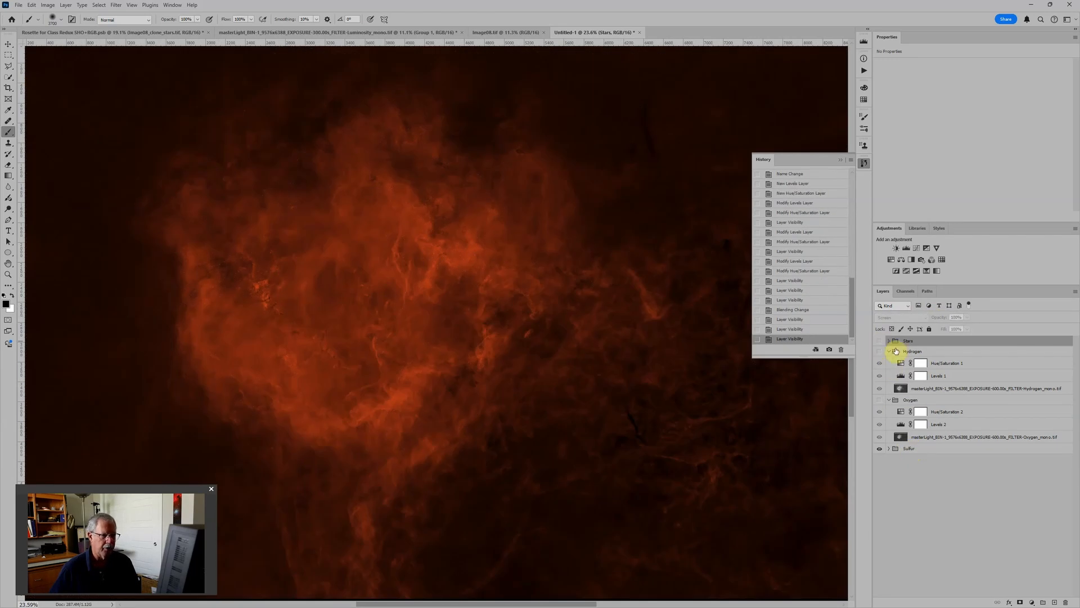
left_click(880, 401)
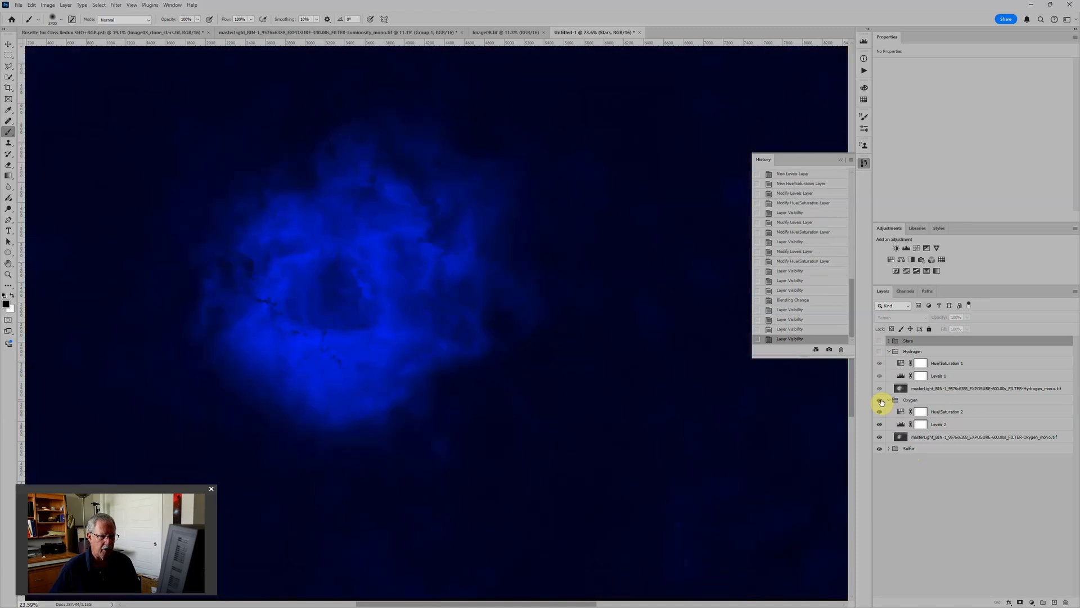
left_click(923, 400)
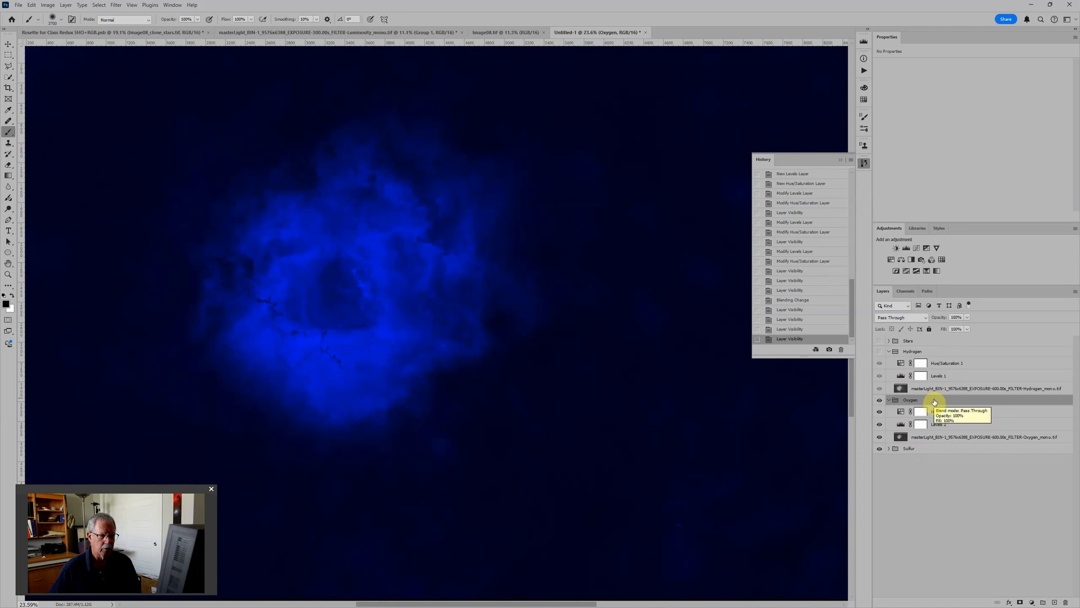
left_click(907, 318)
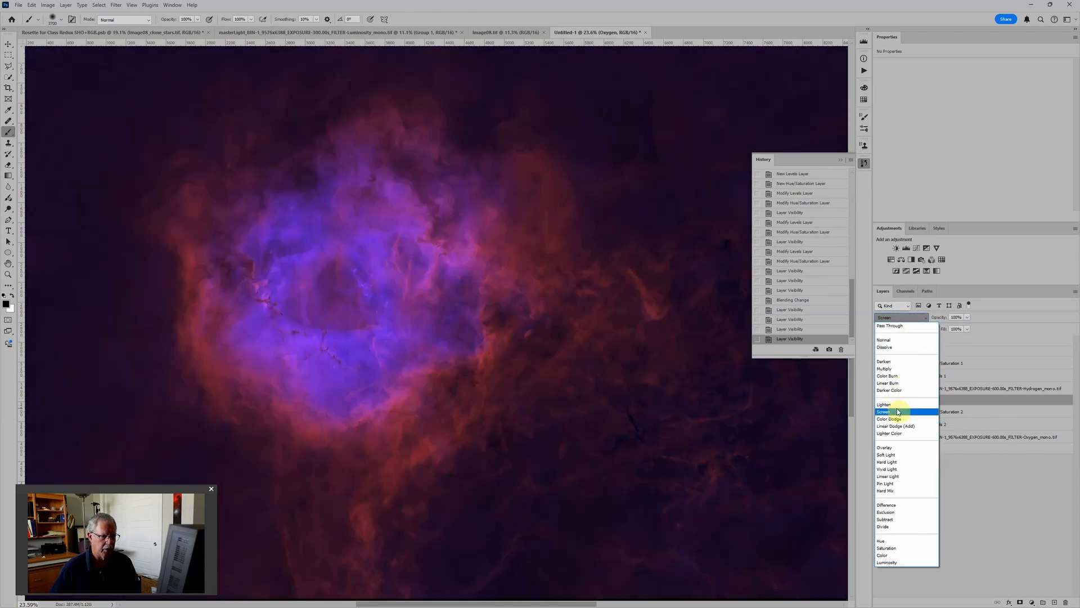
left_click(888, 411)
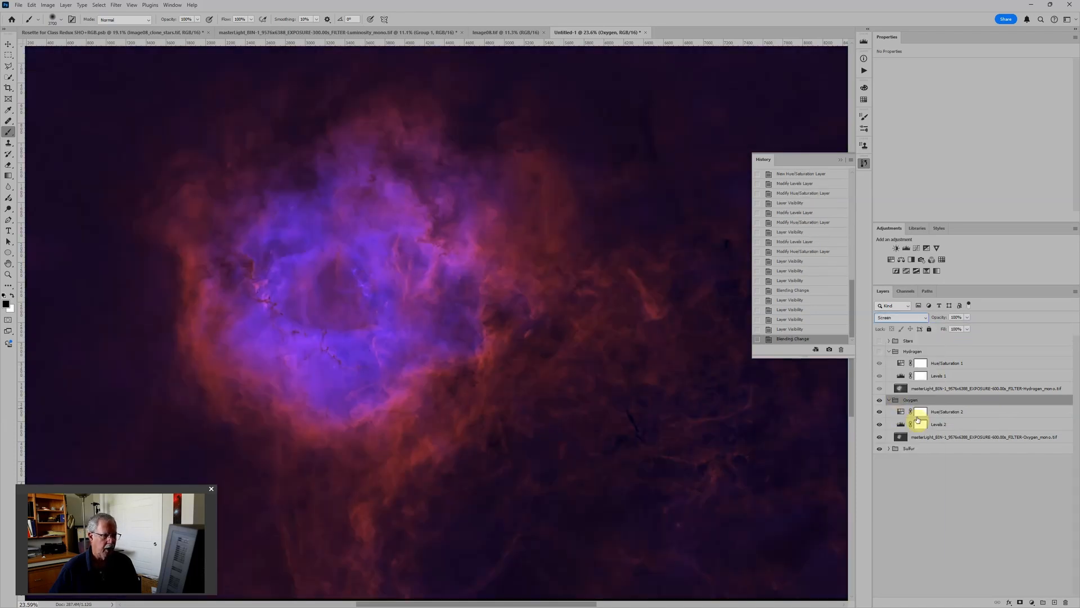
left_click(908, 449)
left_click(907, 400)
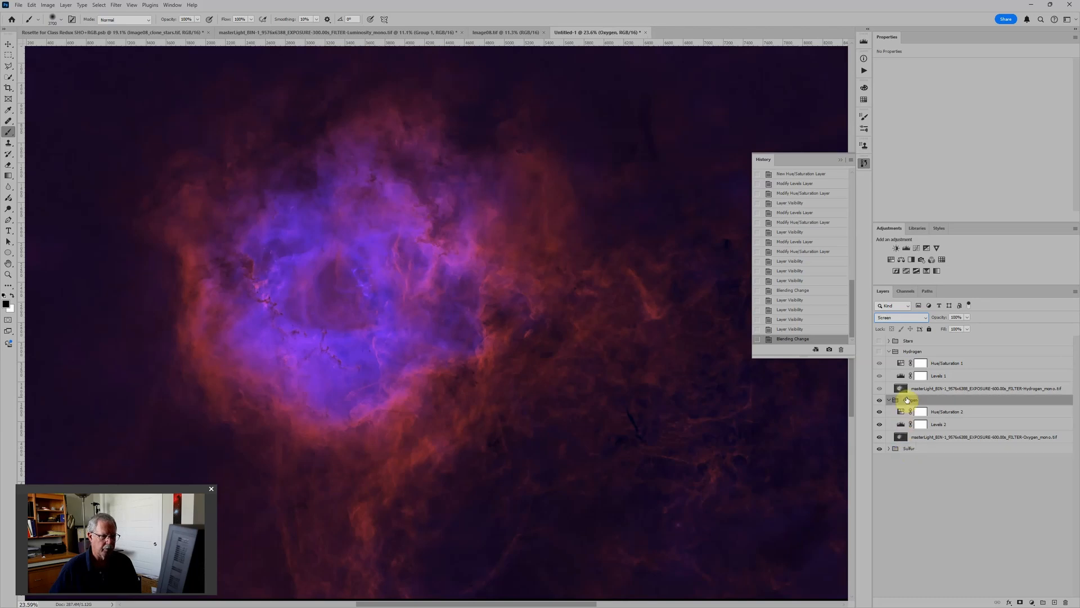
Step: Show the Hydrogen group and set its blend mode to Screen
left_click(880, 351)
left_click(896, 351)
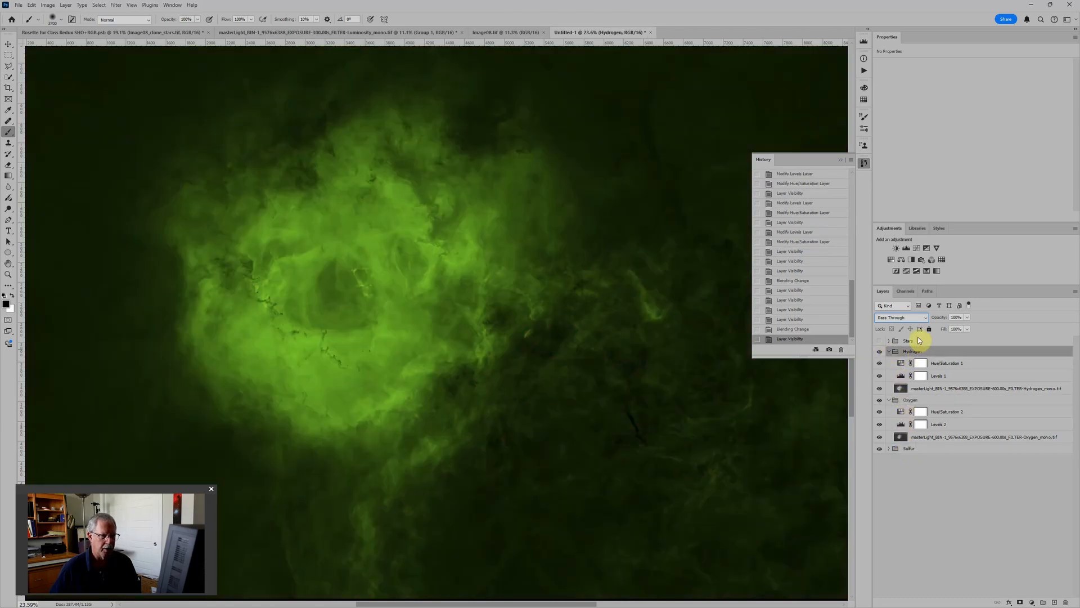
left_click(897, 318)
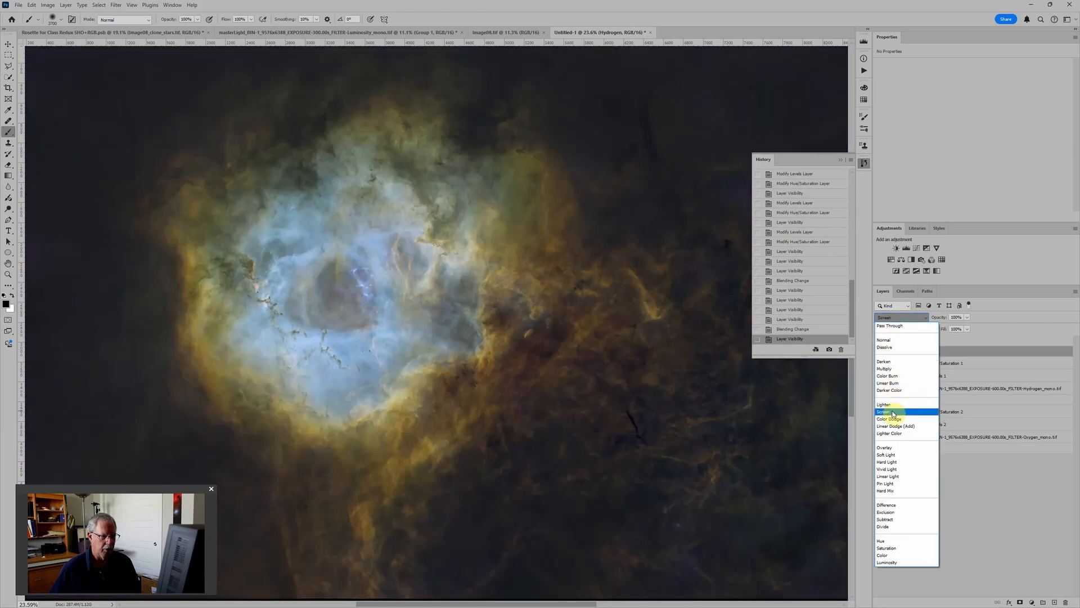
left_click(894, 412)
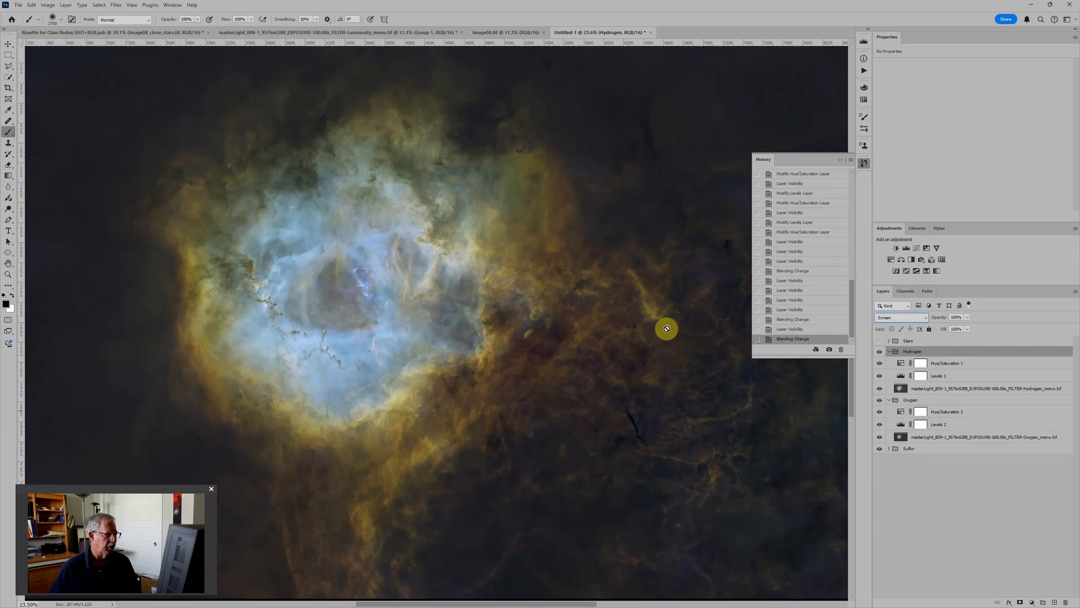
Step: Show the Stars group over the combined gases and collapse the History panel to view the whole image
left_click(879, 341)
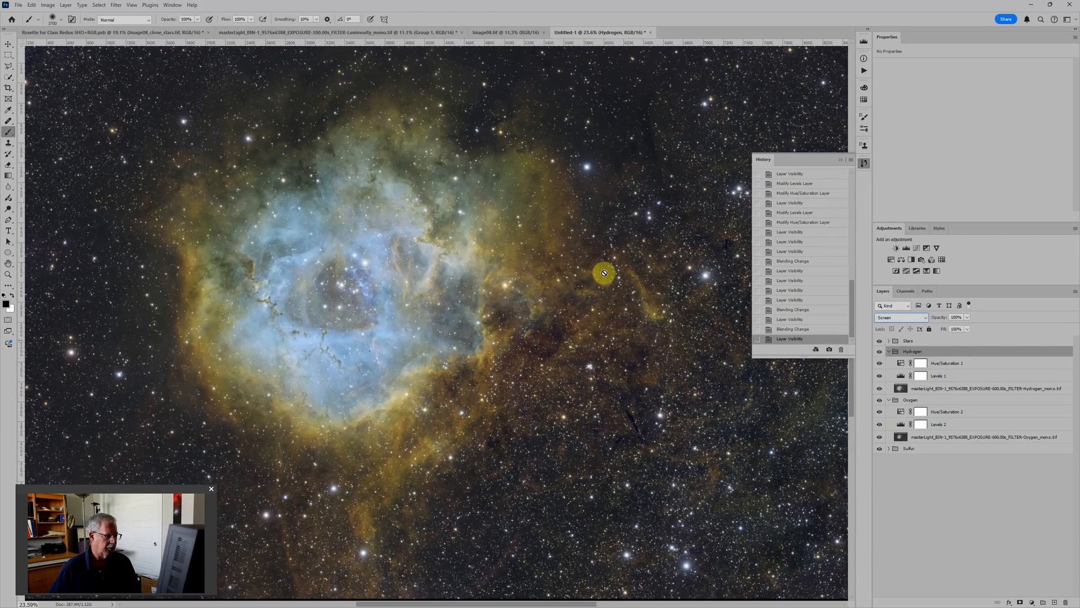
left_click(849, 163)
key("ctrl+minus")
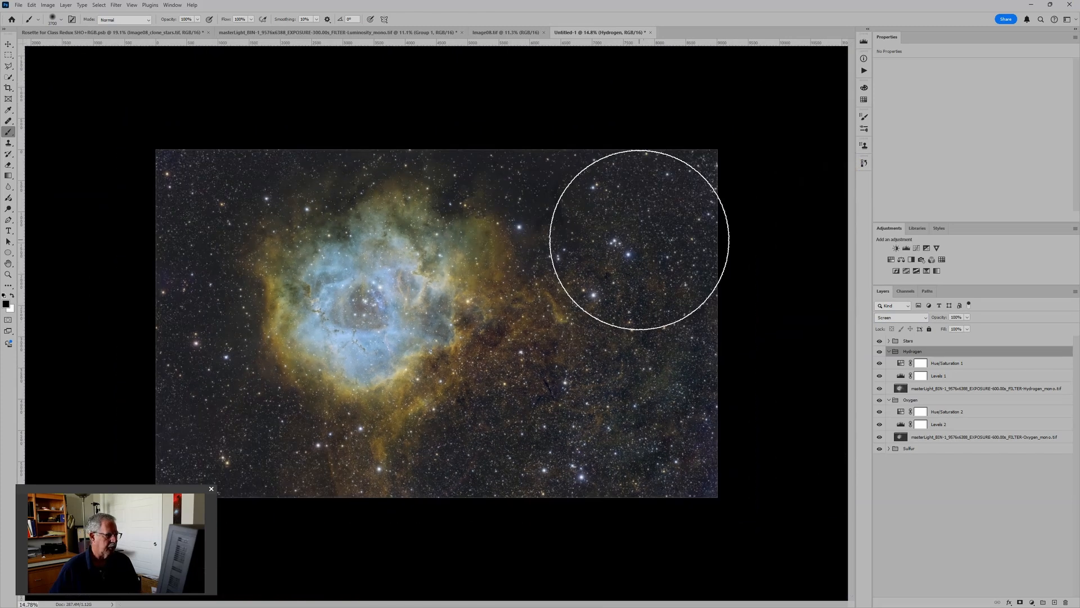
left_click(639, 240)
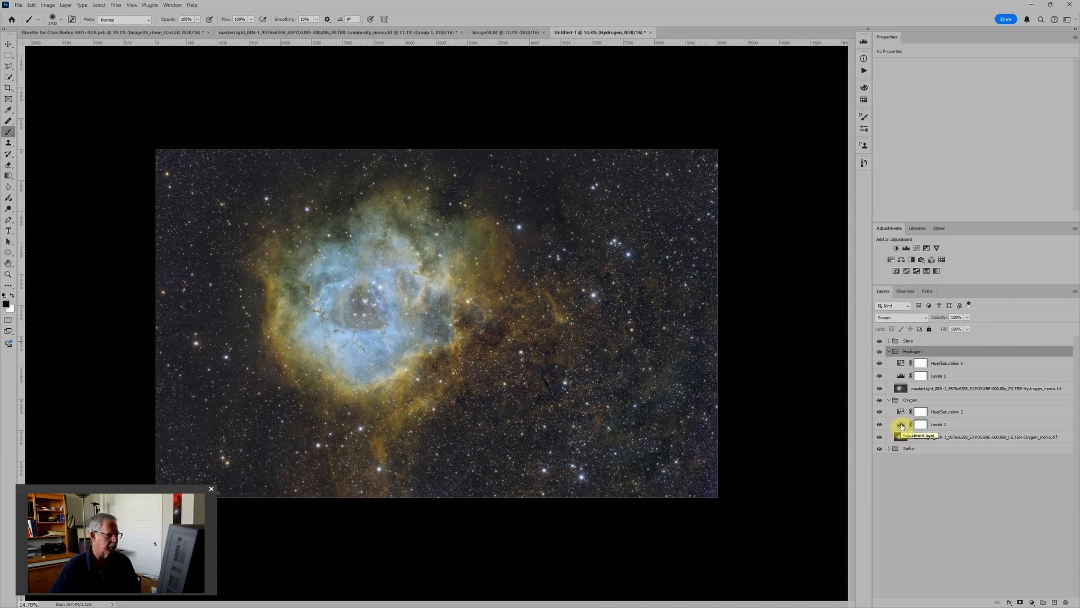
Step: With the Stars group hidden, set the Sulfur Levels white input to about 219 and midtones to 1.08, and raise the black input slightly
left_click(894, 448)
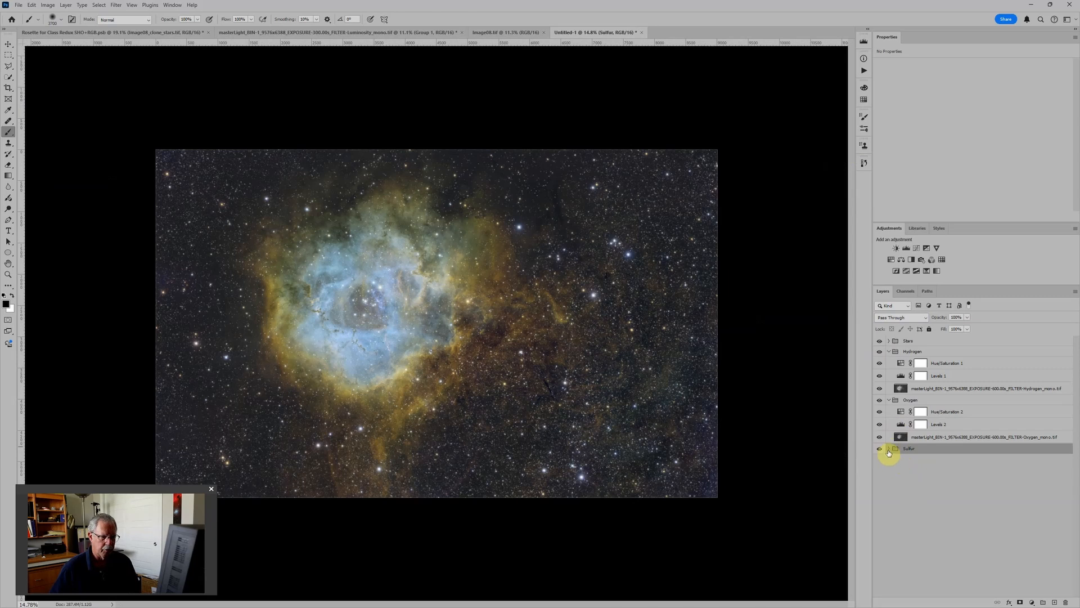
left_click(889, 449)
left_click(901, 472)
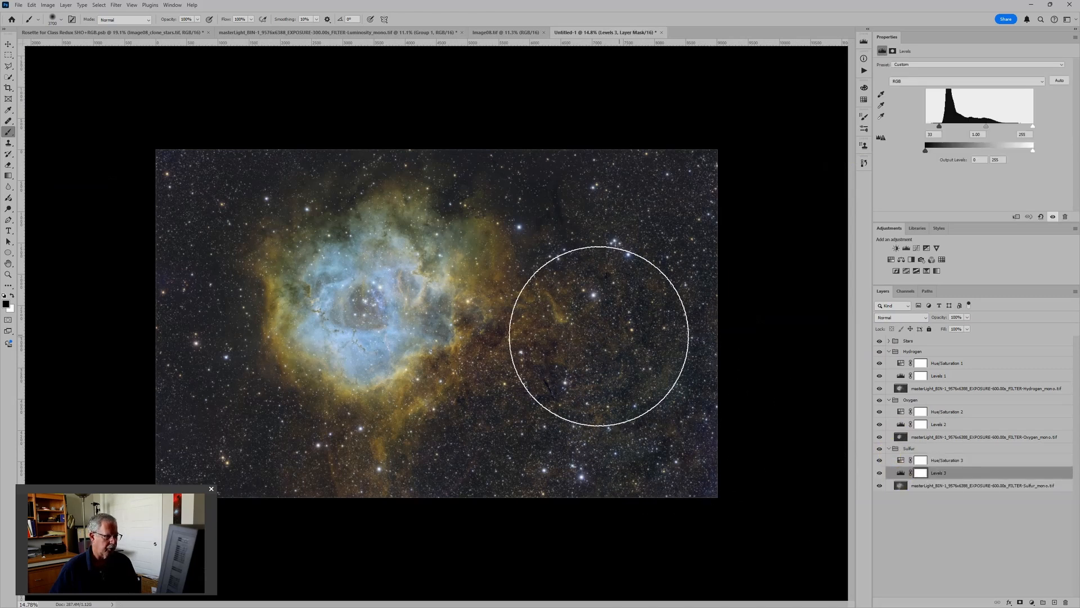
left_click(879, 340)
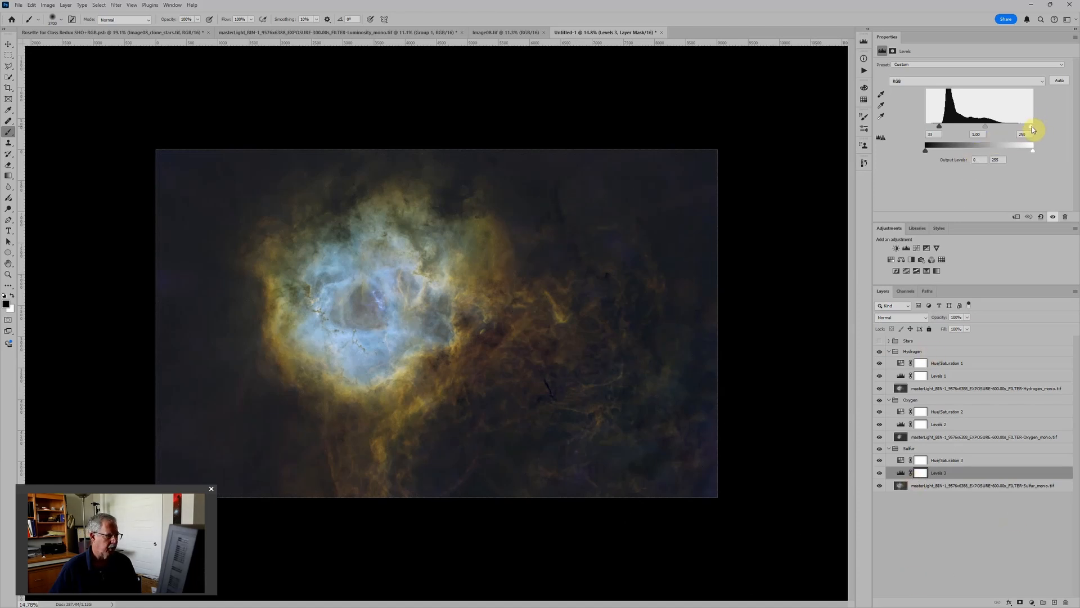
left_click_drag(1023, 131, 1018, 131)
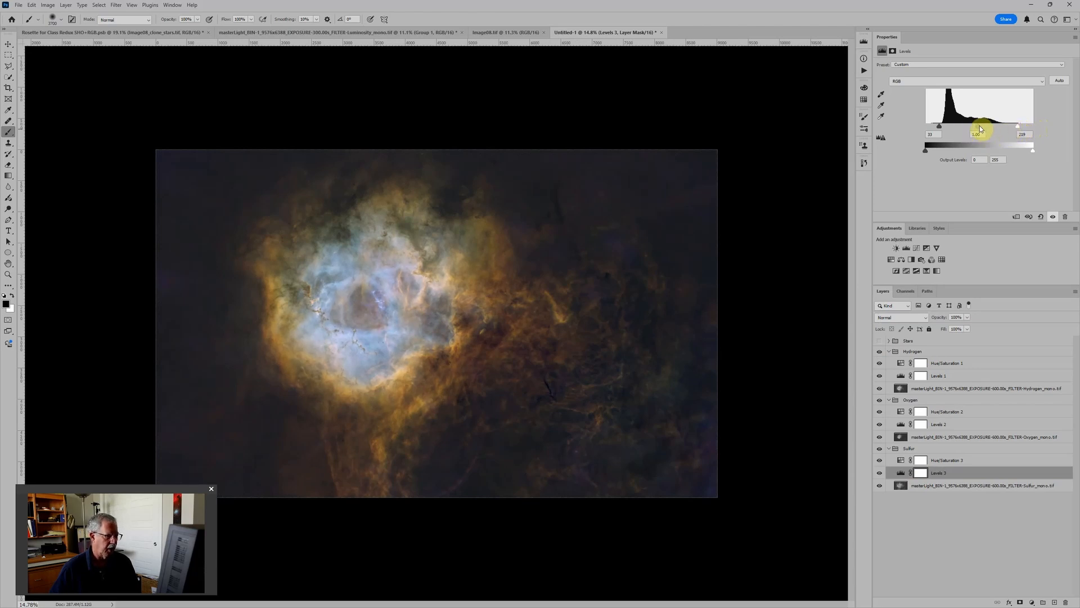
left_click_drag(980, 128, 978, 128)
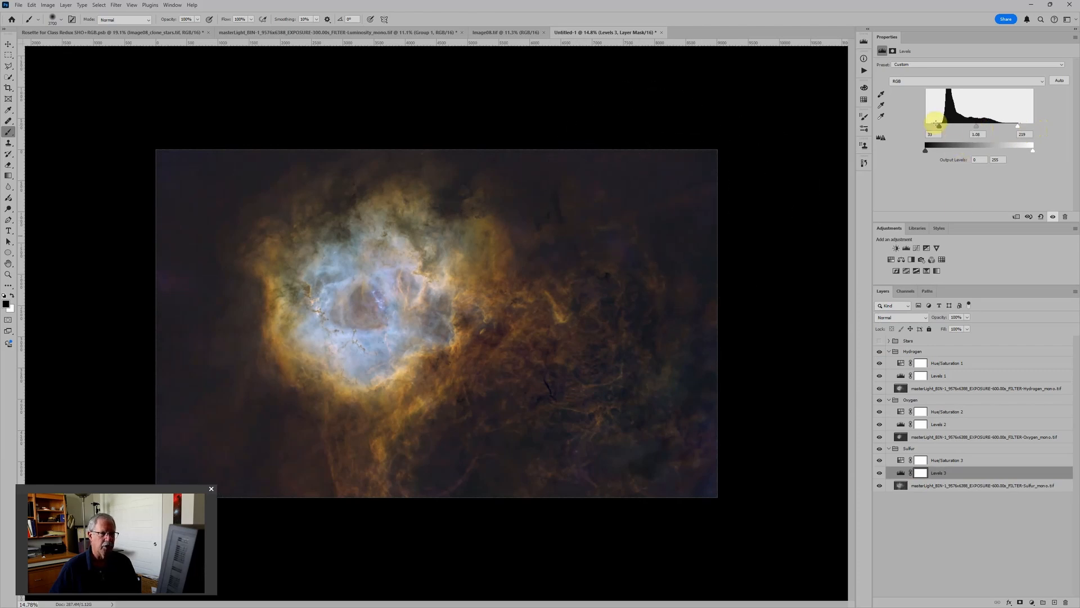
left_click_drag(939, 129, 944, 129)
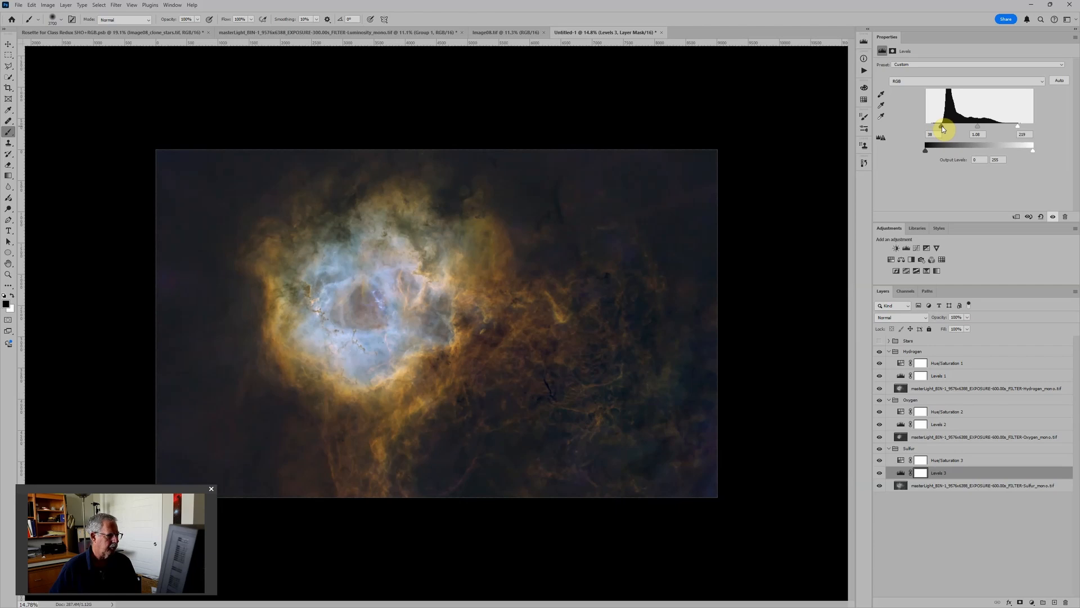
Step: Shift the Hue of the Oxygen group's Hue/Saturation adjustment to about 256
key("ctrl+plus")
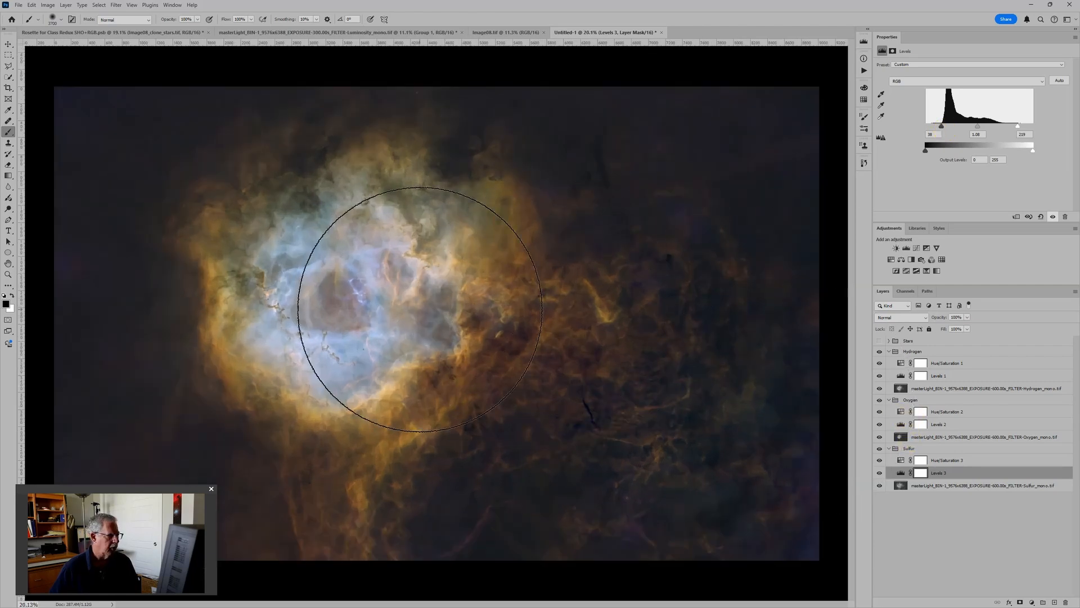
left_click(902, 412)
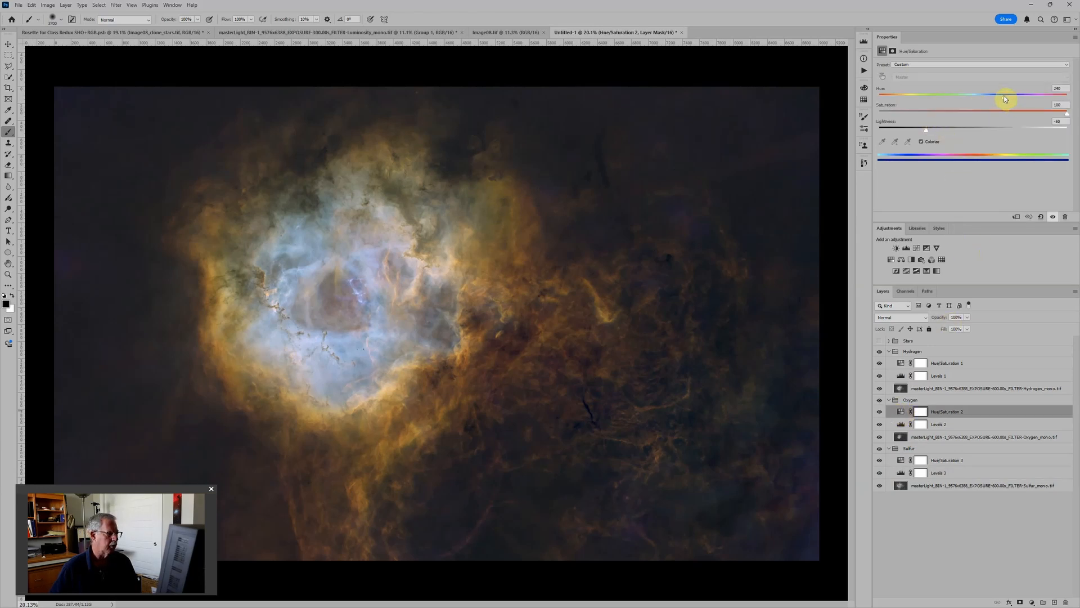
left_click_drag(1009, 99, 1013, 96)
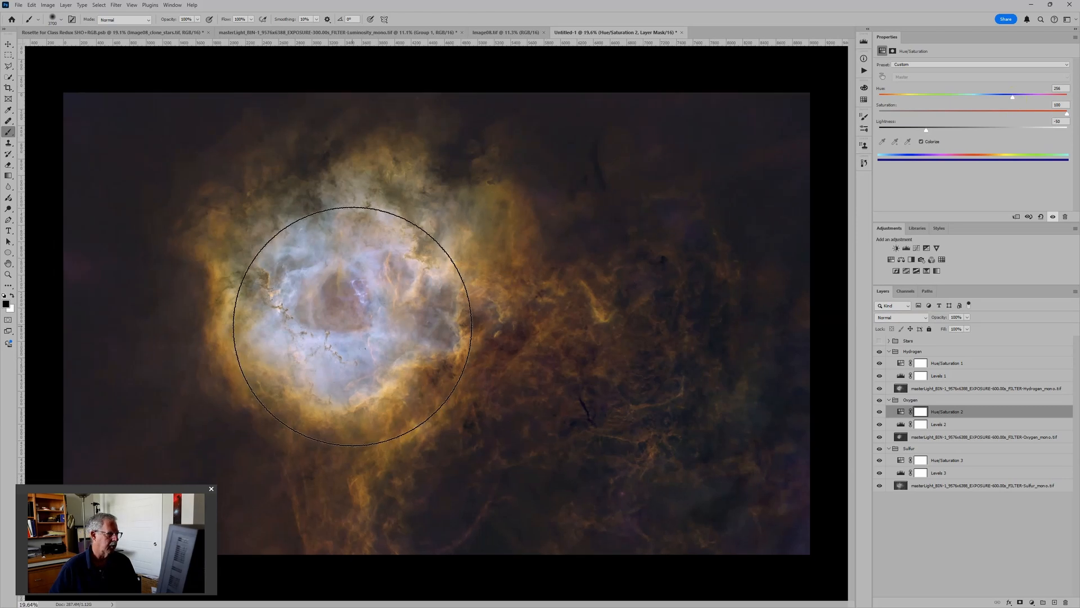
scroll(385, 307, "down", 2)
scroll(384, 307, "up", 2)
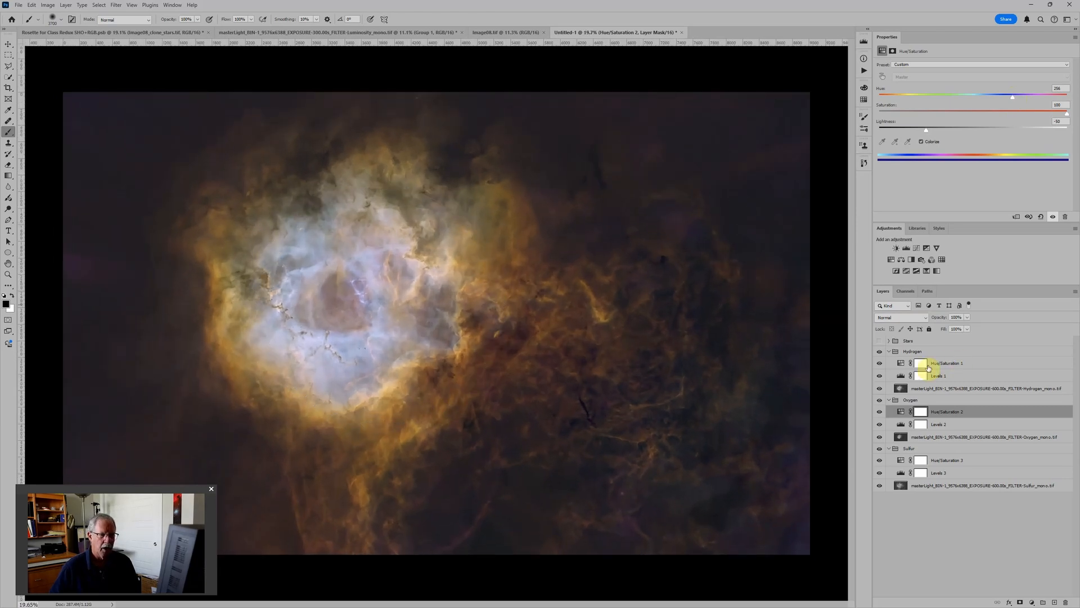
Step: Fine-tune the Hue of the Hydrogen group's Hue/Saturation adjustment to about 122
left_click(902, 364)
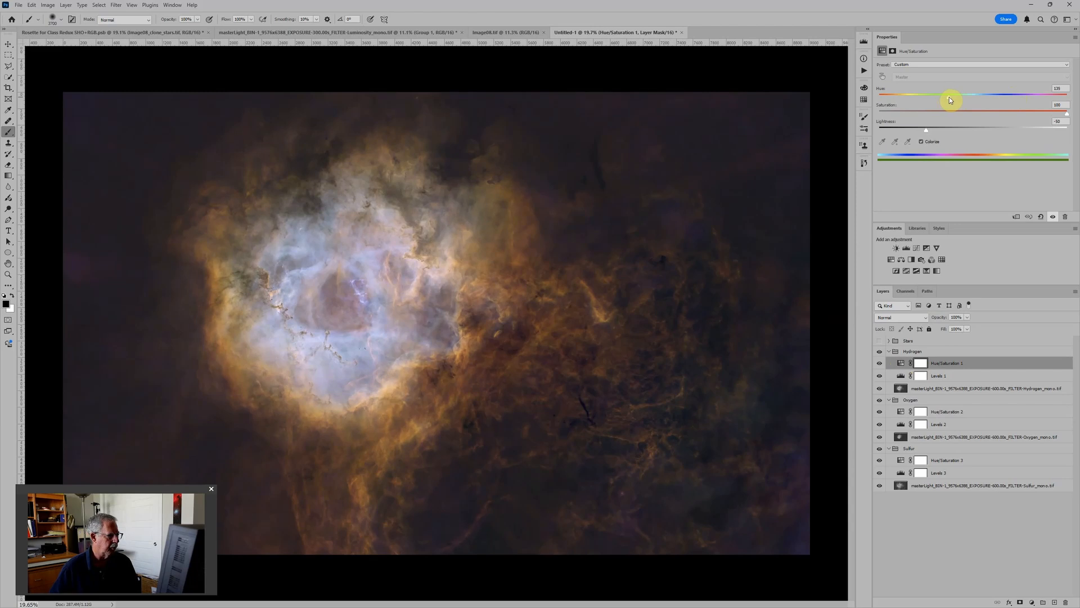
left_click_drag(938, 96, 944, 96)
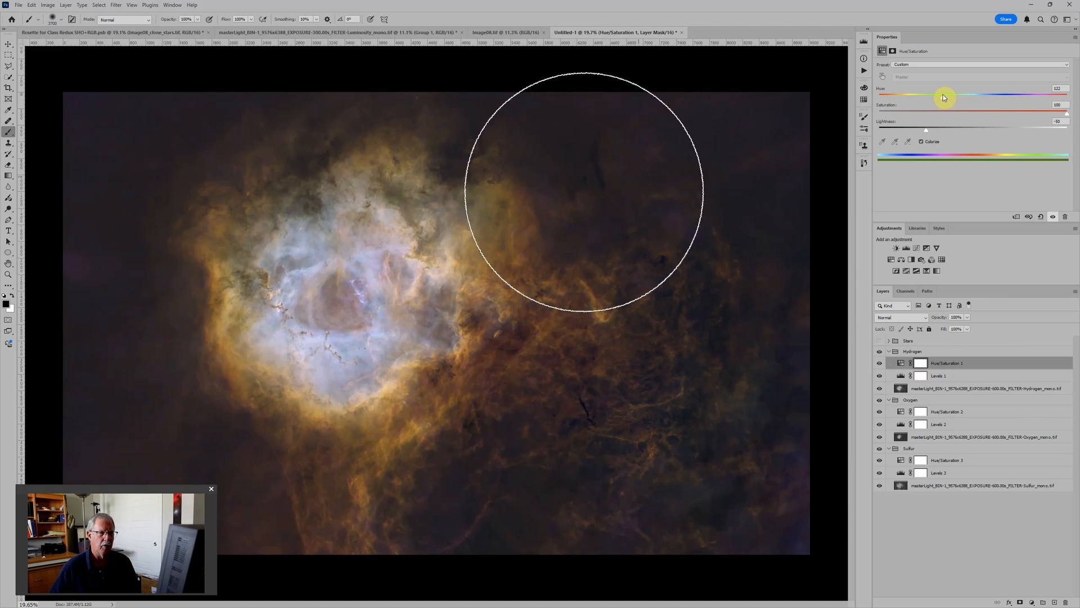
scroll(565, 181, "down", 3)
scroll(807, 216, "down", 1)
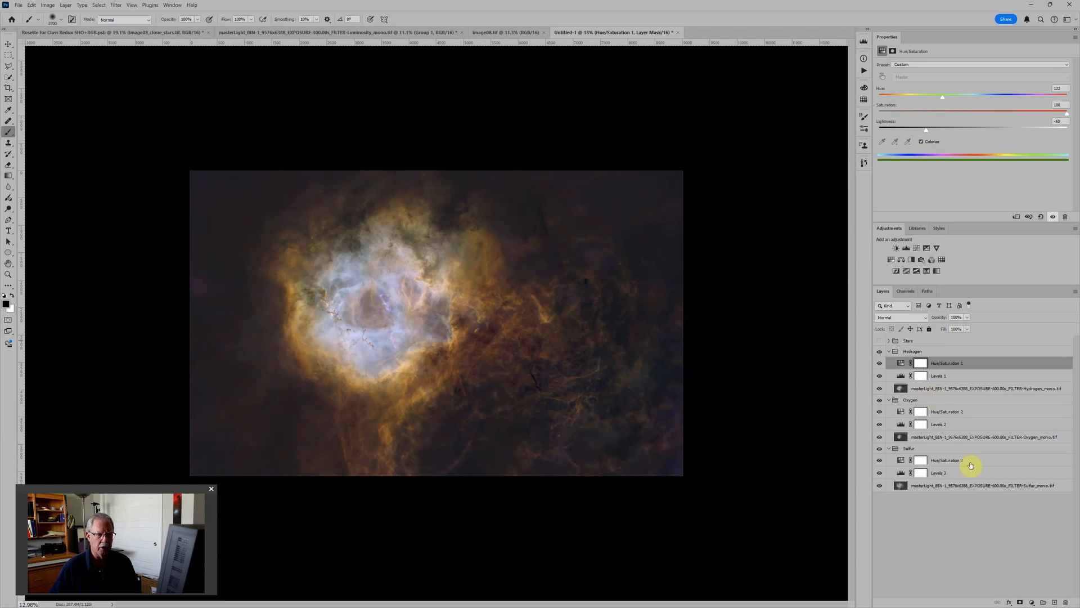
Step: Lower the white input of the Oxygen group's Levels adjustment to about 237
left_click(902, 474)
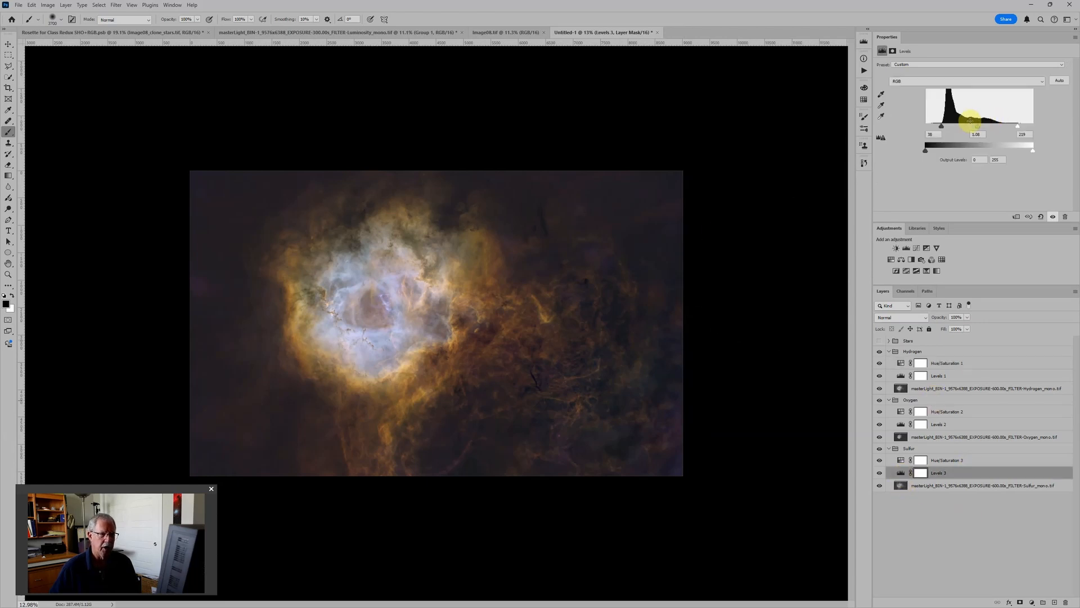
left_click(902, 426)
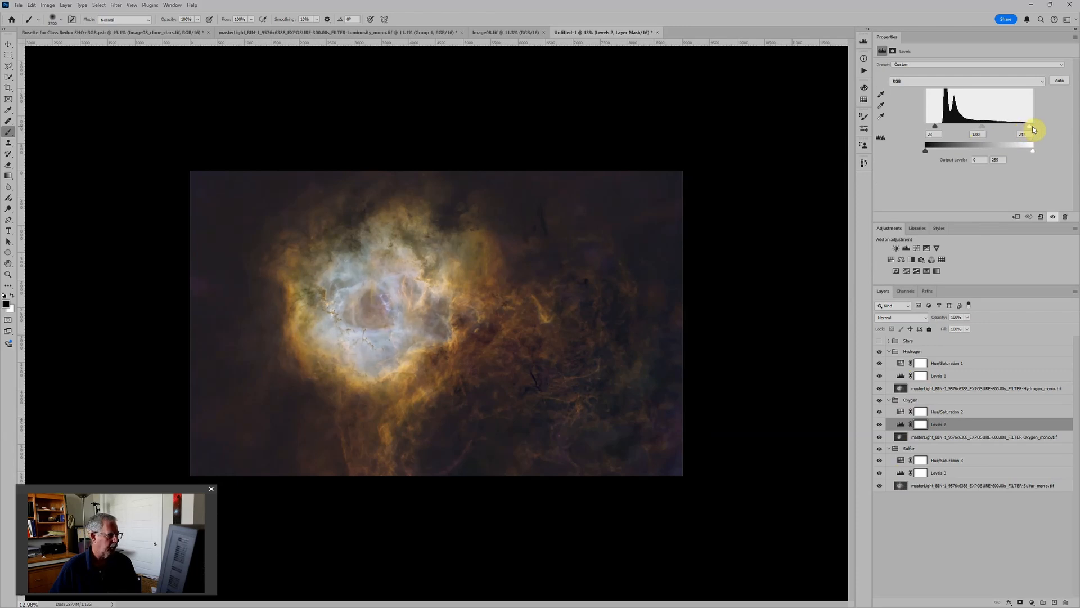
left_click_drag(1017, 129, 1025, 130)
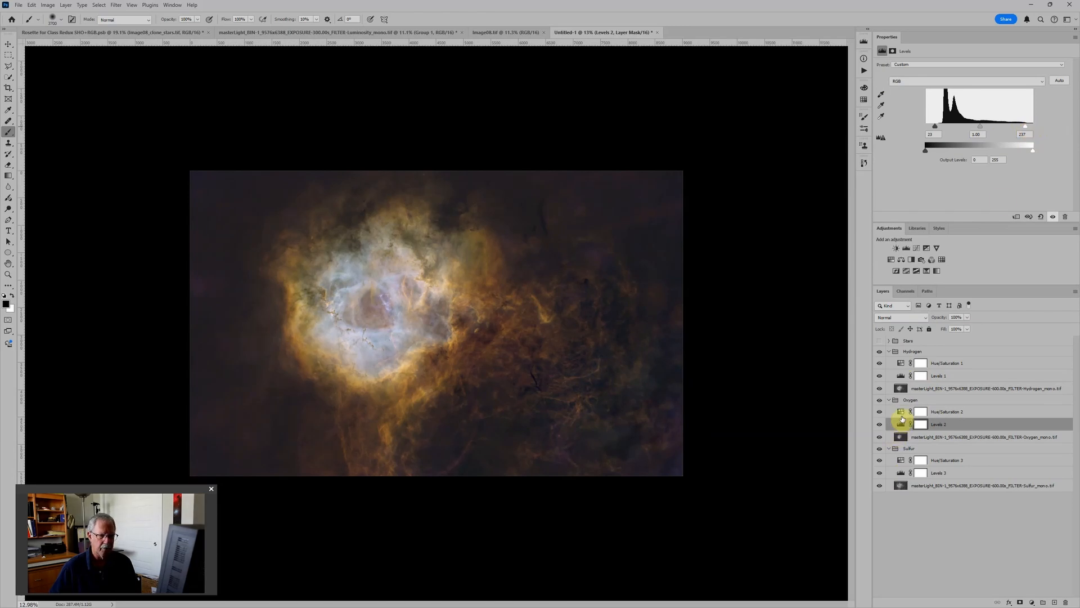
Step: Set the Hydrogen group's Levels white input to about 244 and its midtones to 0.91
left_click(901, 376)
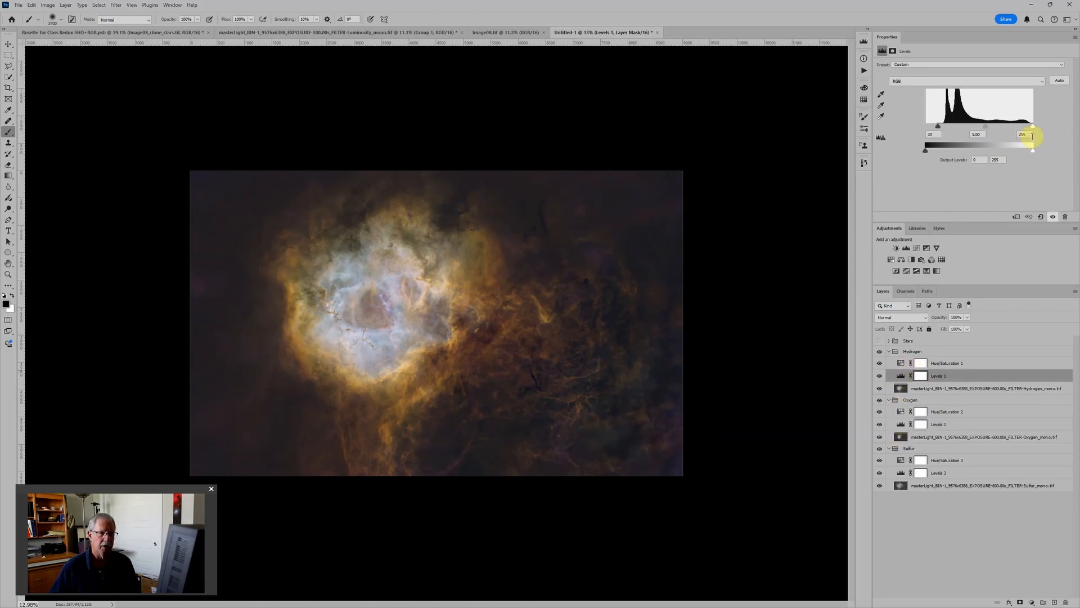
left_click_drag(1033, 130, 988, 130)
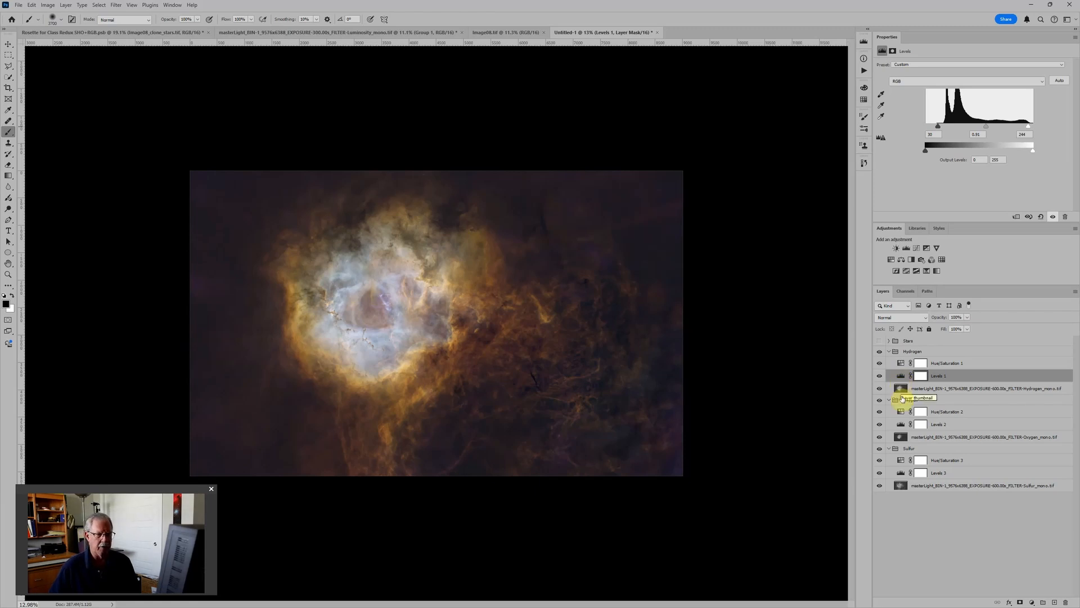
Step: Review the Oxygen and Sulfur Levels settings, turn on the Stars group's visibility and inspect the nebula with its stars
left_click(904, 424)
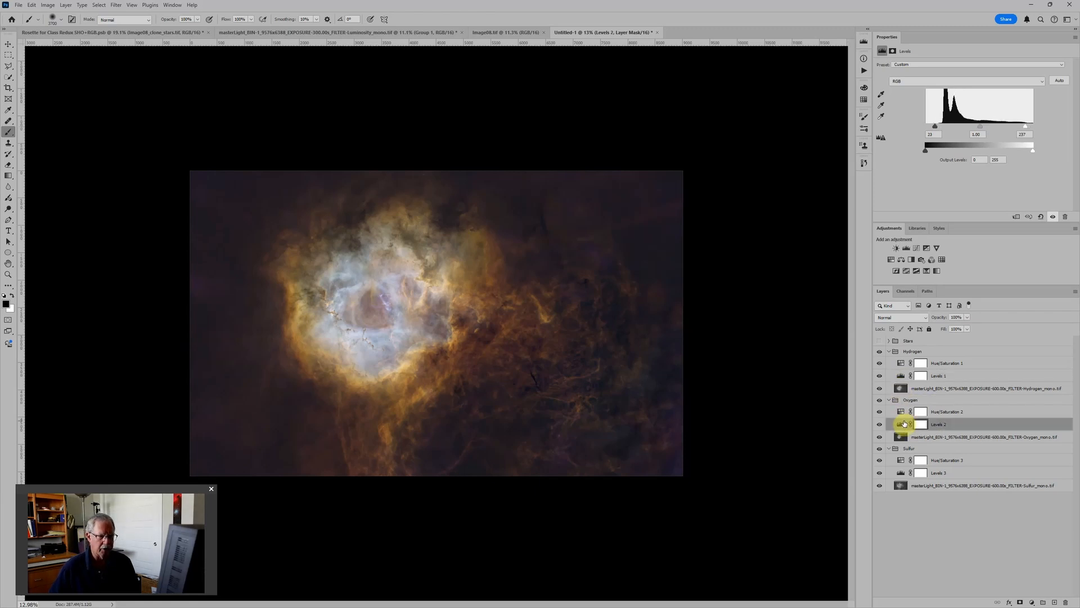
left_click(901, 472)
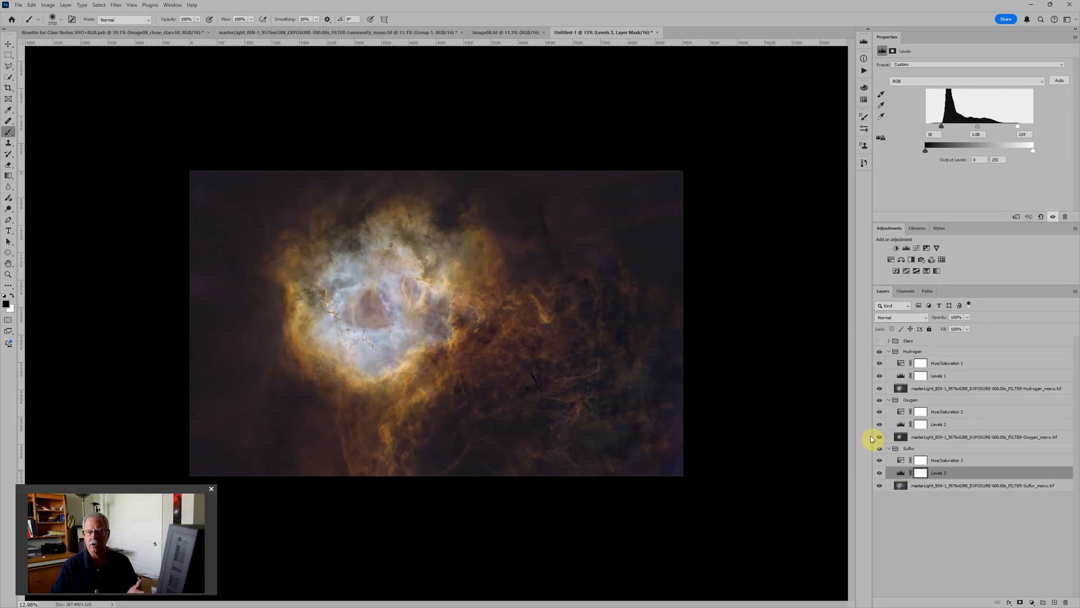
left_click(879, 341)
scroll(386, 302, "up", 5)
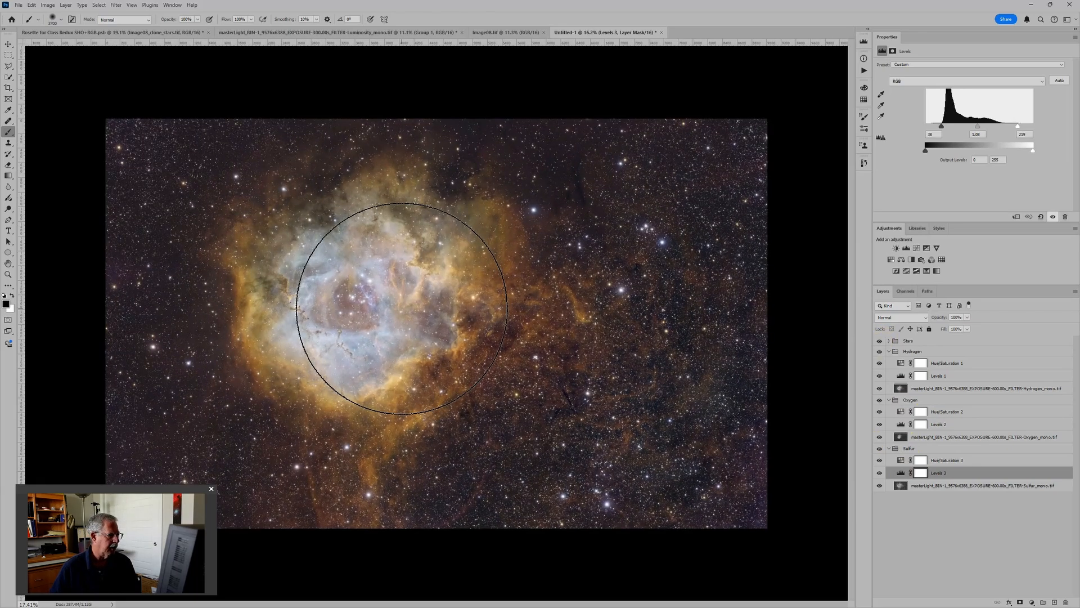
scroll(351, 298, "down", 1)
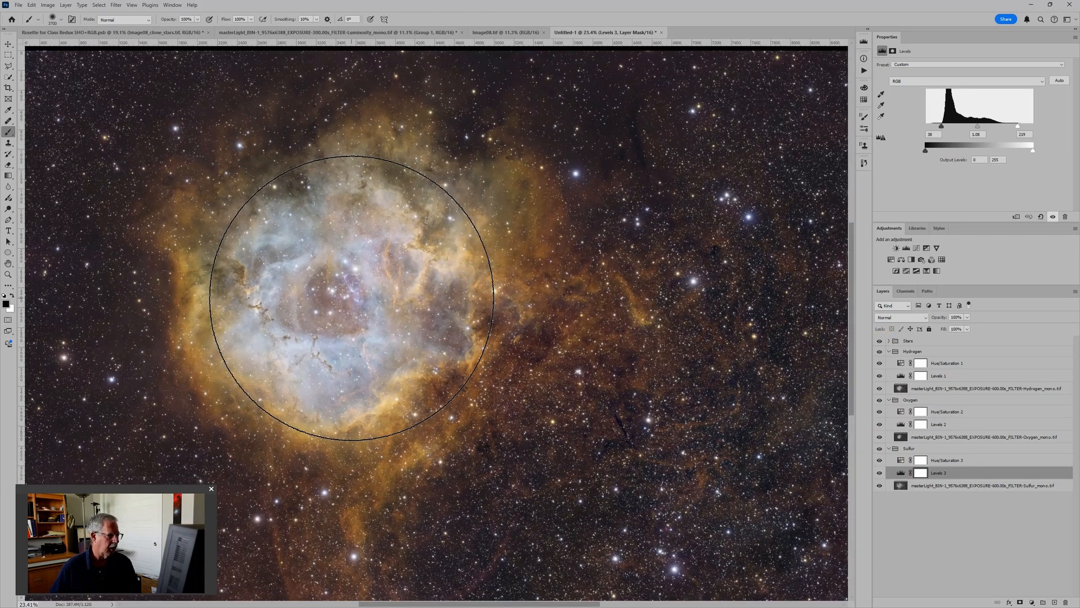
scroll(352, 298, "down", 1)
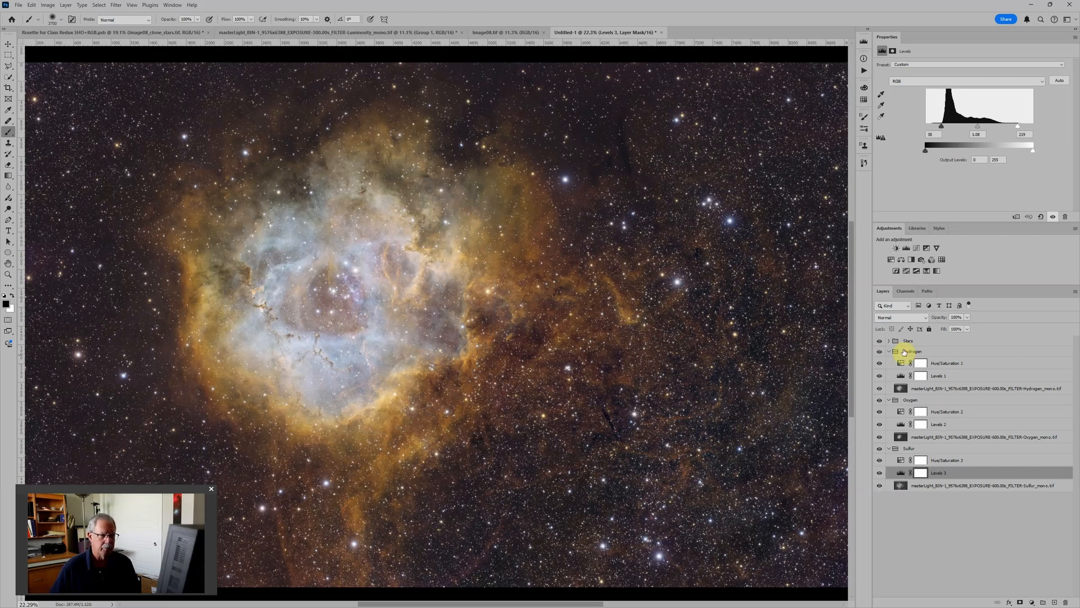
Step: Add a Levels adjustment above the star image in the Stars group and set its midtones to 0.35
left_click(889, 341)
left_click(927, 353)
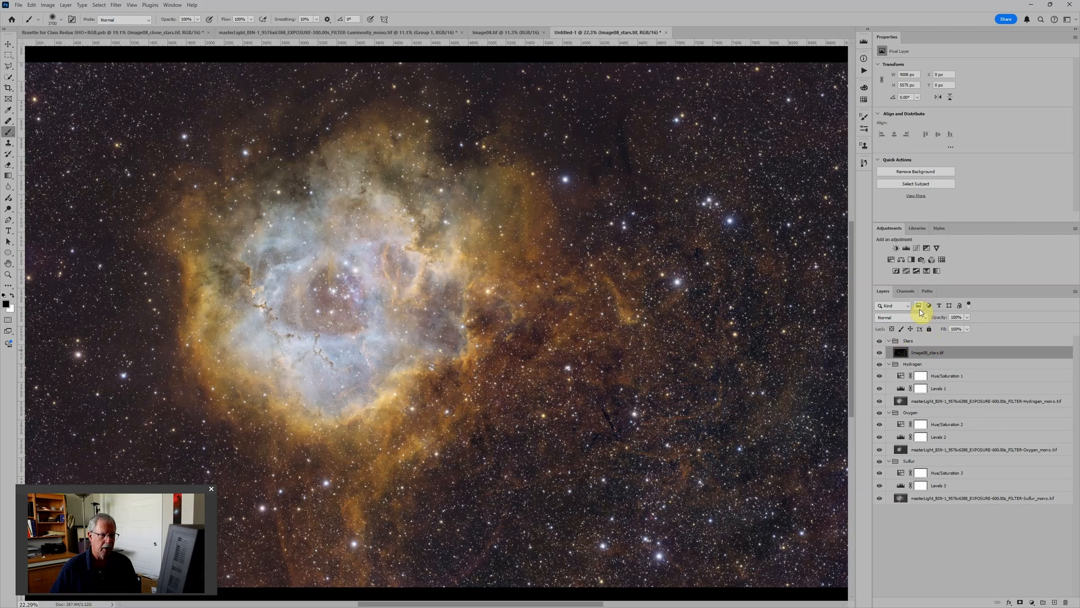
left_click(906, 248)
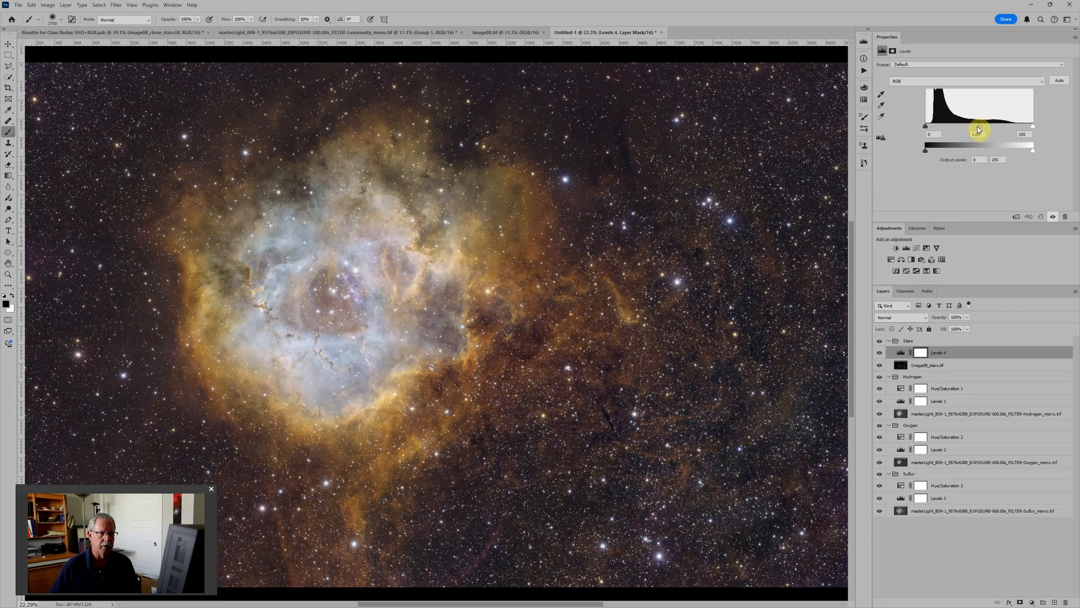
left_click_drag(980, 127, 1011, 130)
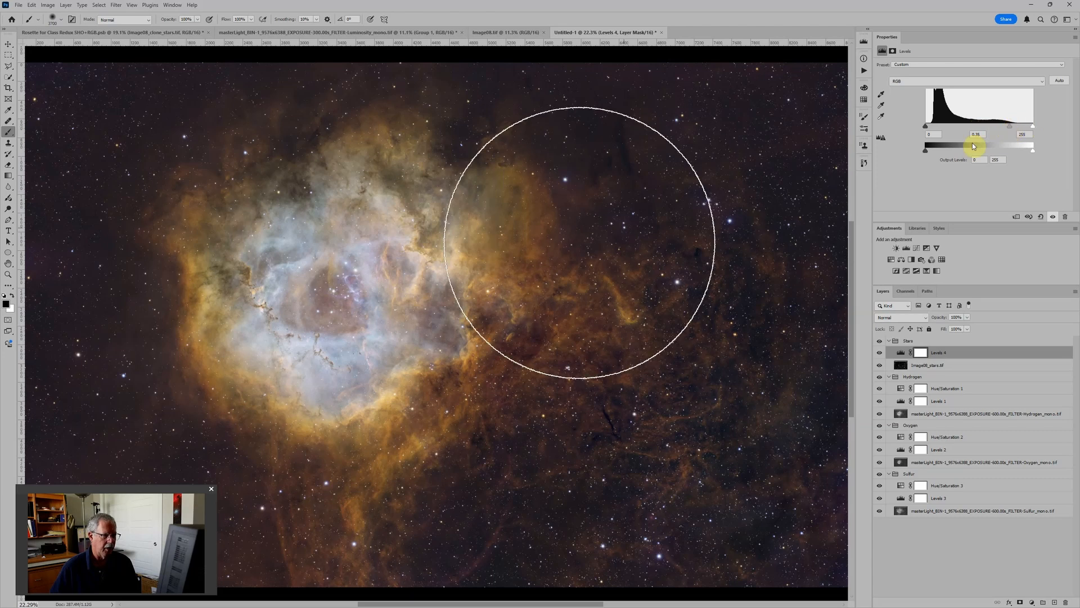
scroll(761, 289, "down", 3)
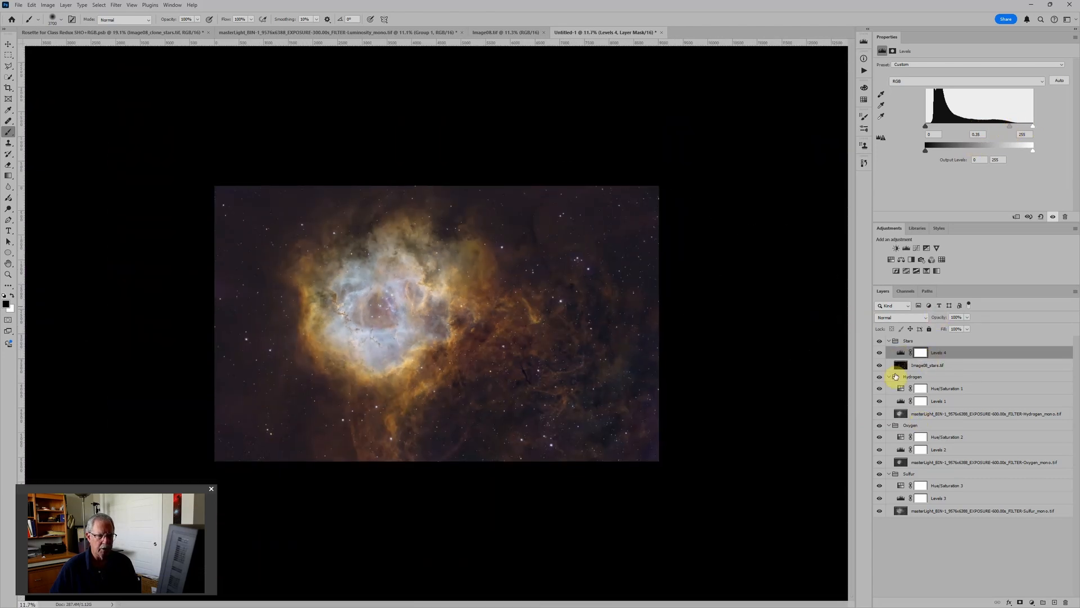
Step: Collapse the Stars, Hydrogen, Oxygen and Sulfur groups
left_click(889, 341)
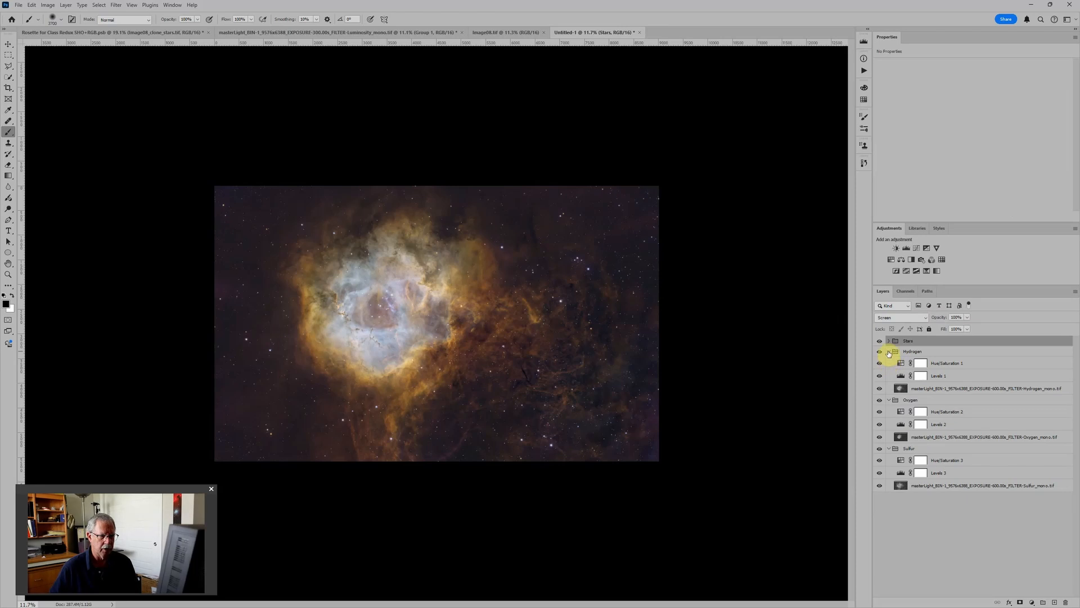
left_click(889, 352)
left_click(889, 361)
left_click(889, 372)
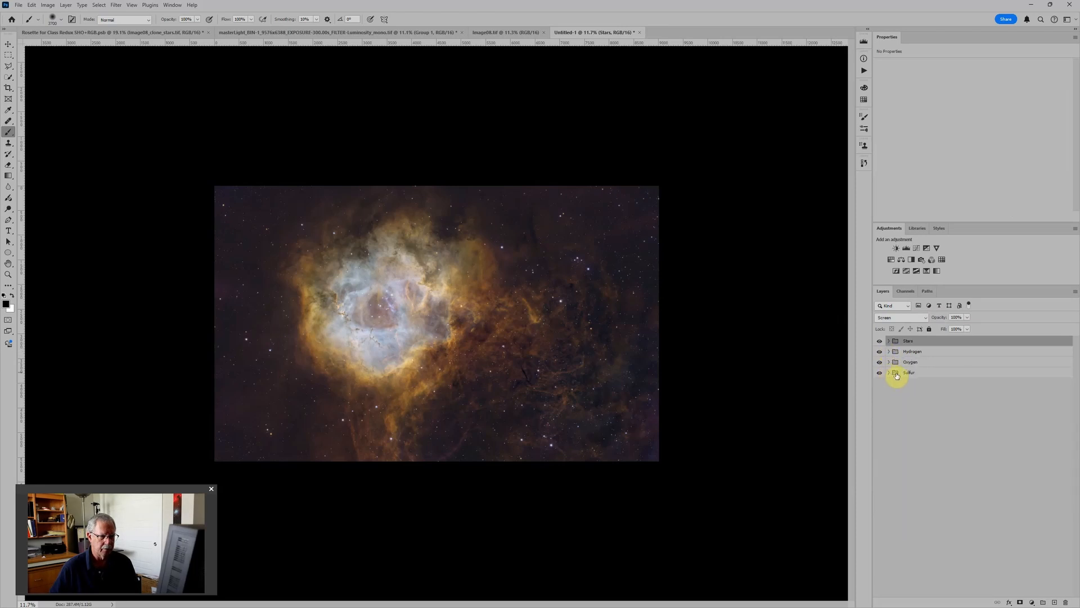
Step: Add Levels, Color Balance and Hue/Saturation adjustments between the Stars and Hydrogen groups, and raise the overall saturation slightly
left_click(931, 352)
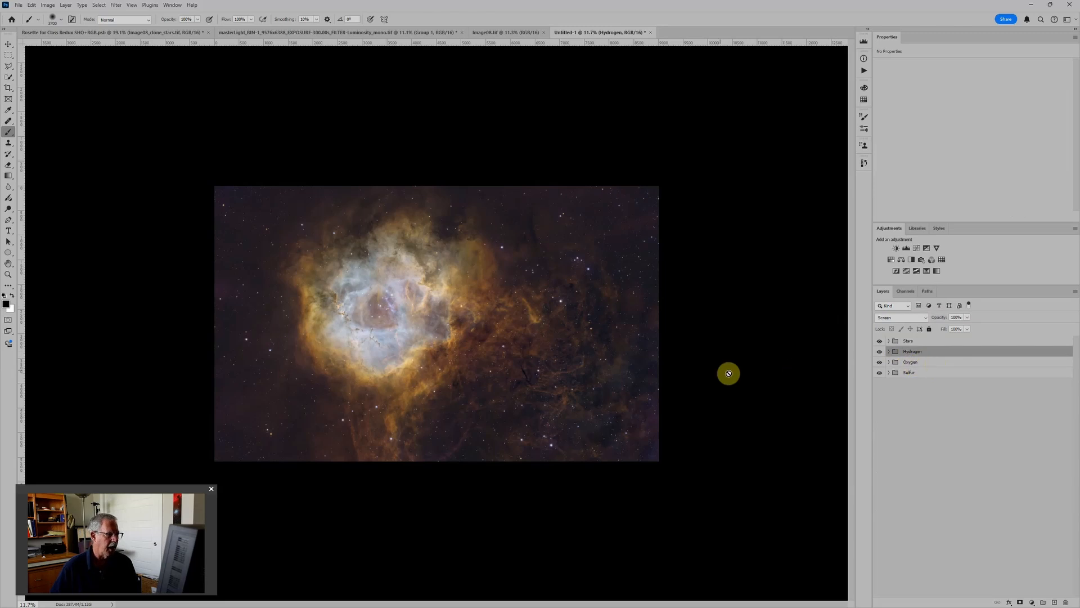
left_click(907, 248)
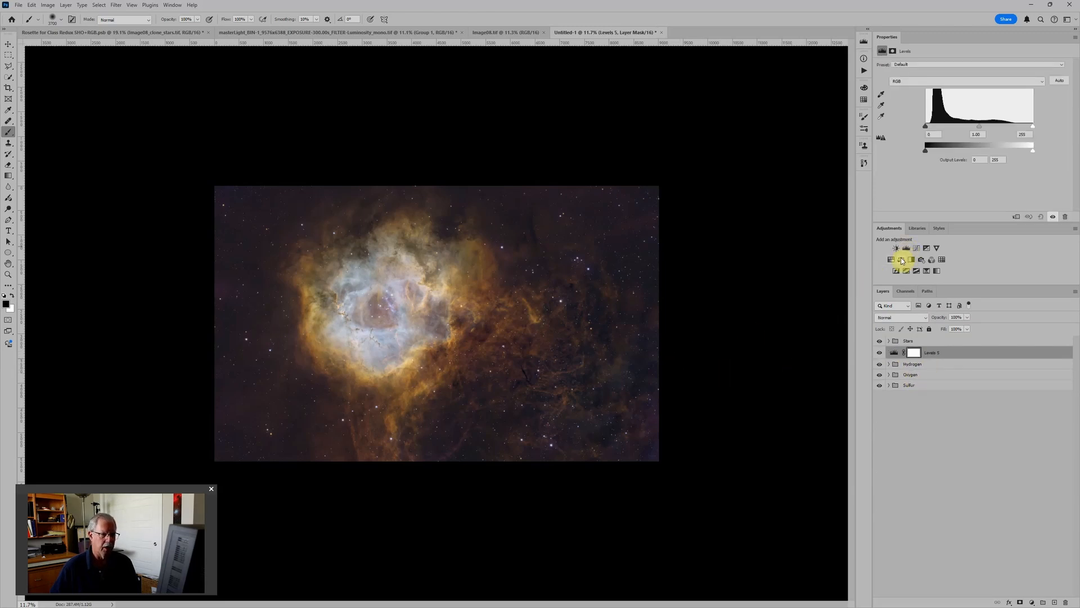
left_click(901, 260)
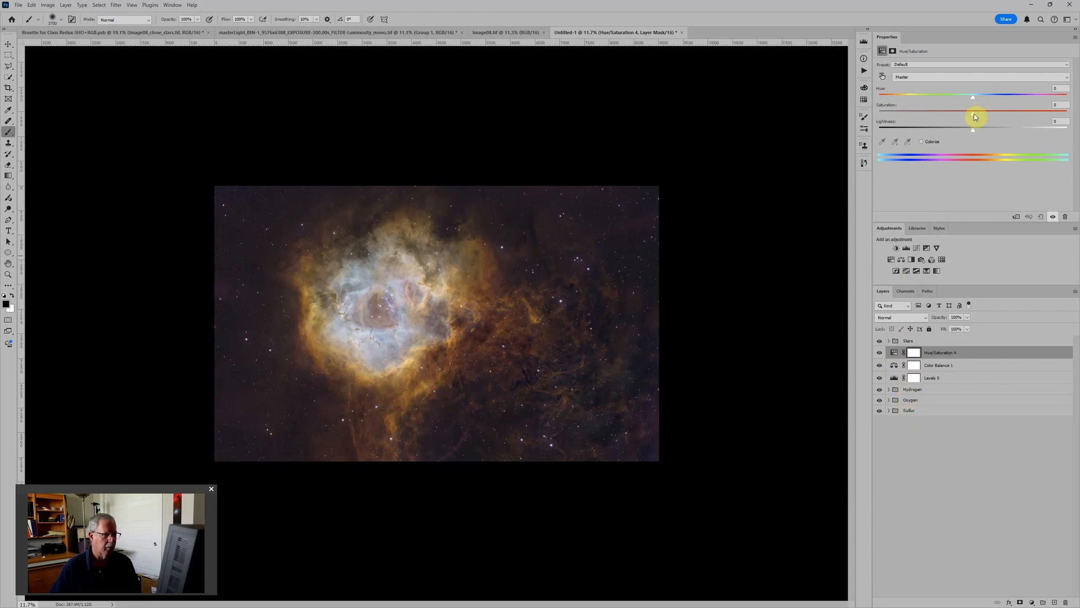
left_click_drag(986, 113, 992, 112)
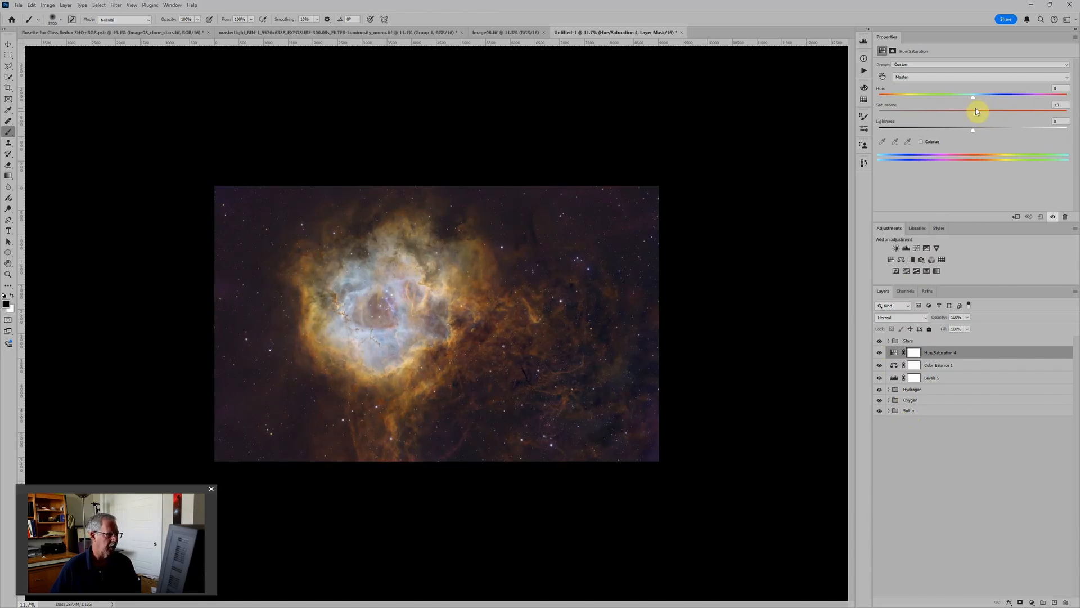
left_click_drag(975, 111, 978, 111)
Step: Shift the overall Color Balance midtones slightly toward magenta and set the overall Levels midtones to about 1.09
left_click(895, 367)
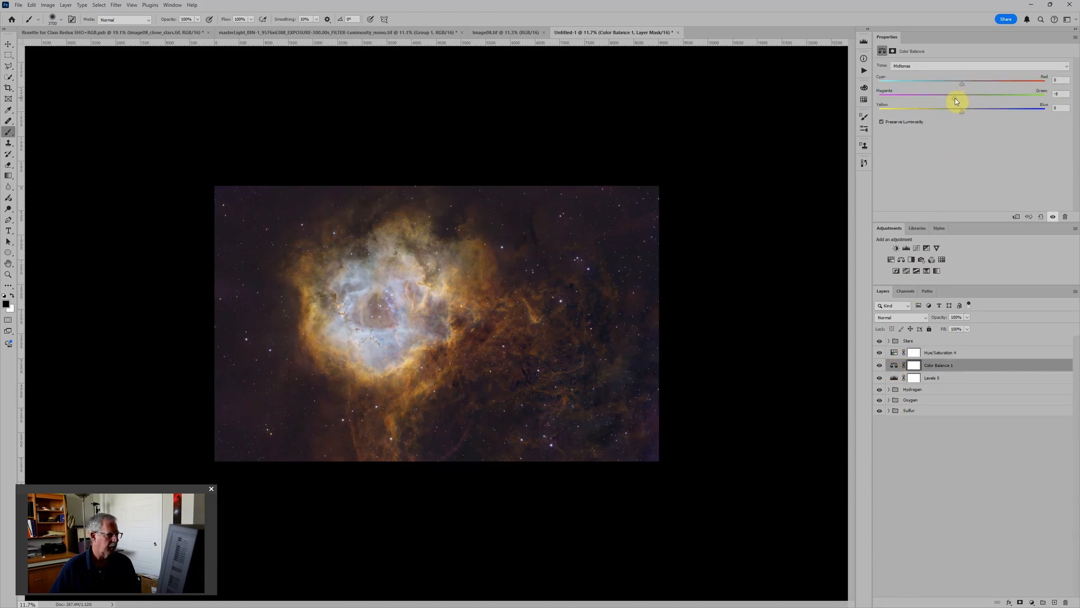
left_click_drag(963, 83, 961, 116)
left_click(904, 376)
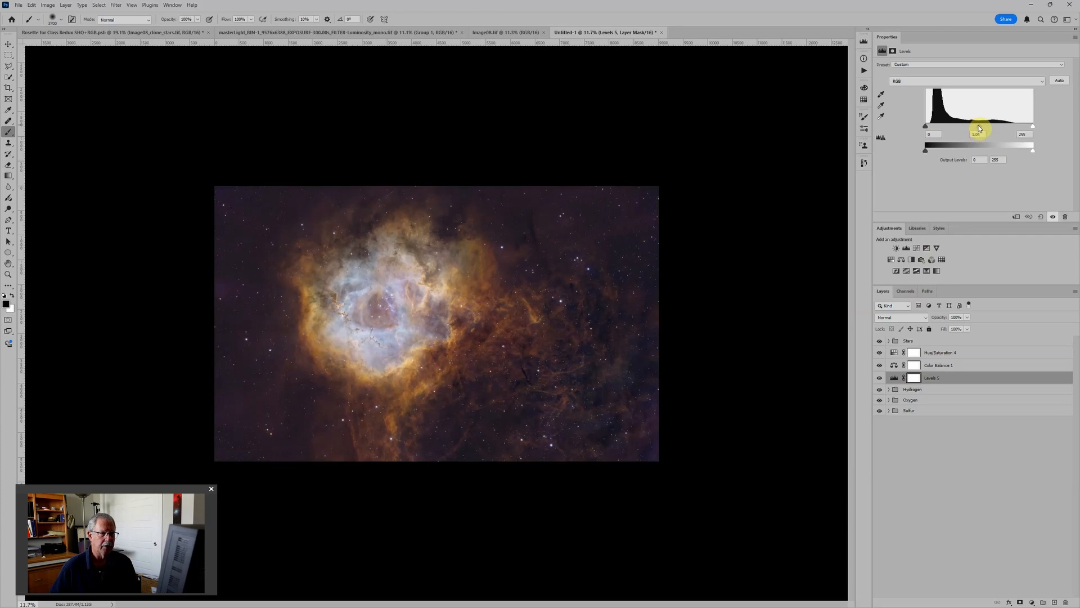
left_click_drag(976, 125, 977, 126)
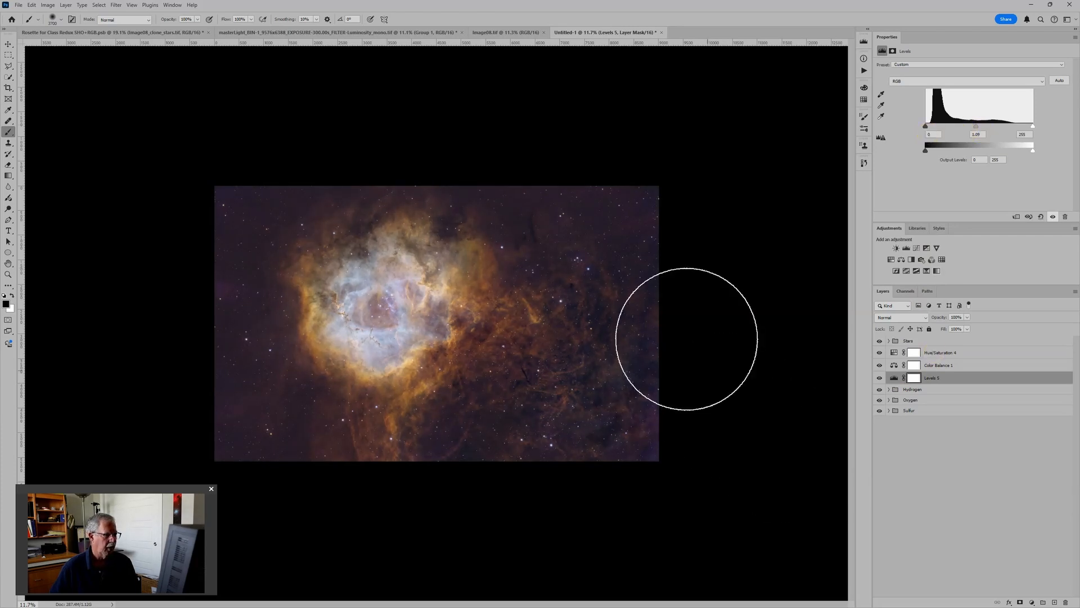
scroll(523, 168, "up", 3)
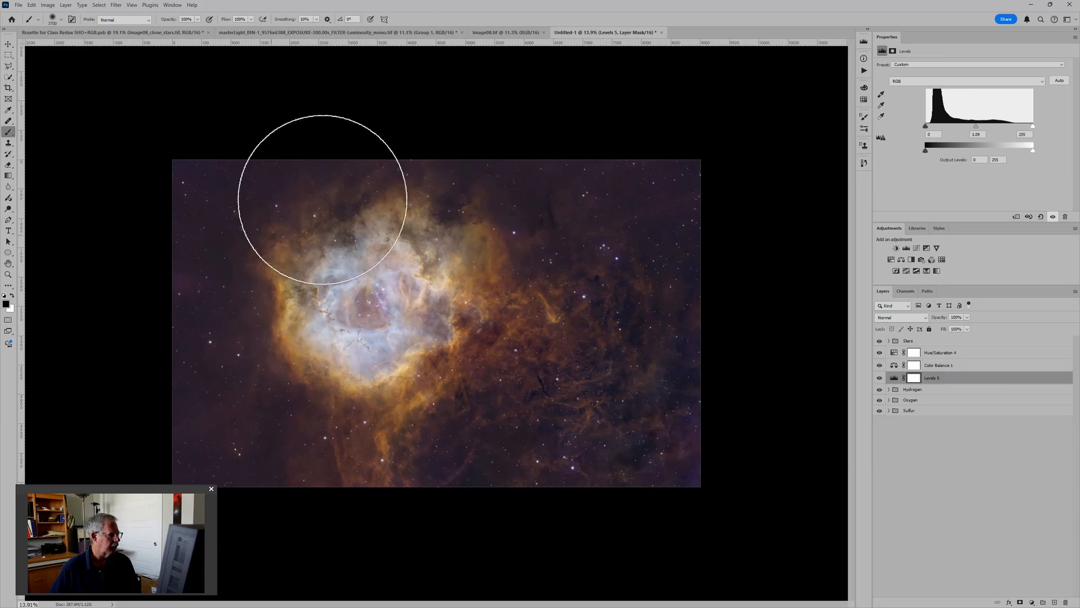
scroll(599, 195, "down", 3)
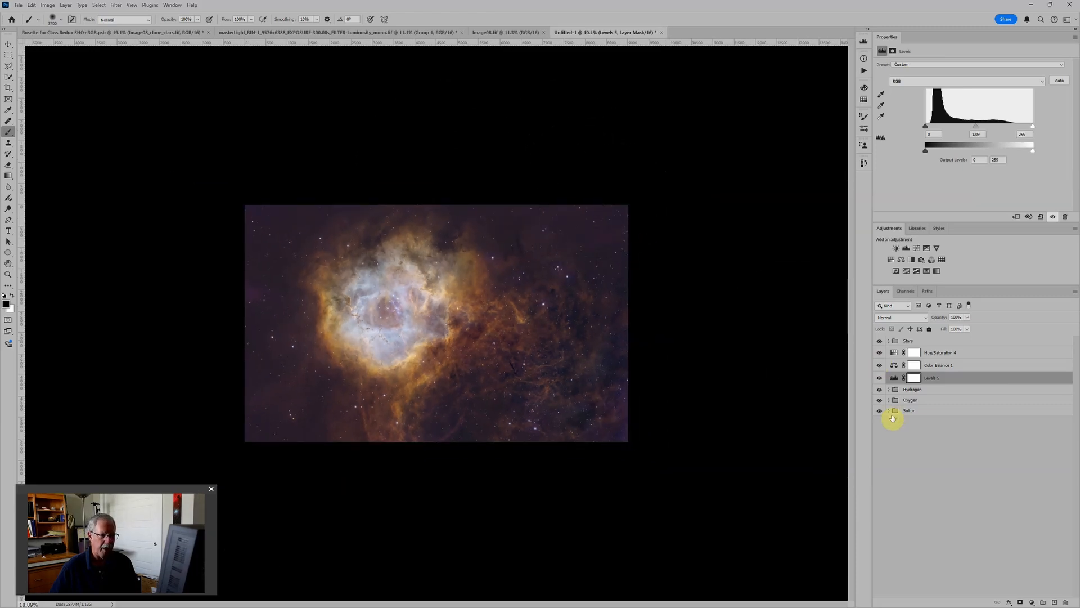
Step: Raise the black input of the Sulfur group's Levels adjustment to about 44
left_click(889, 411)
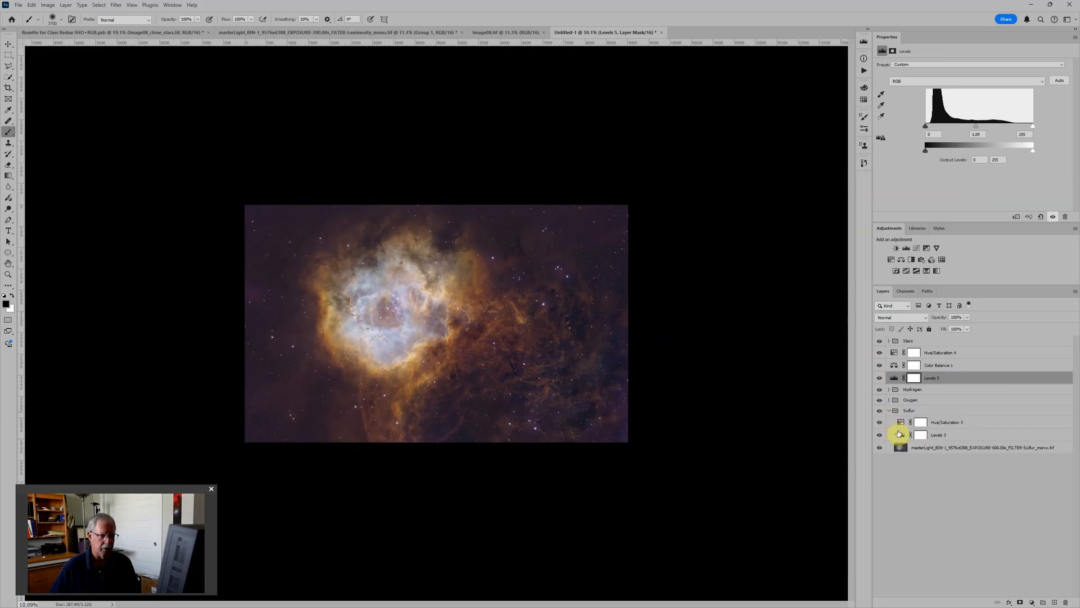
left_click(901, 435)
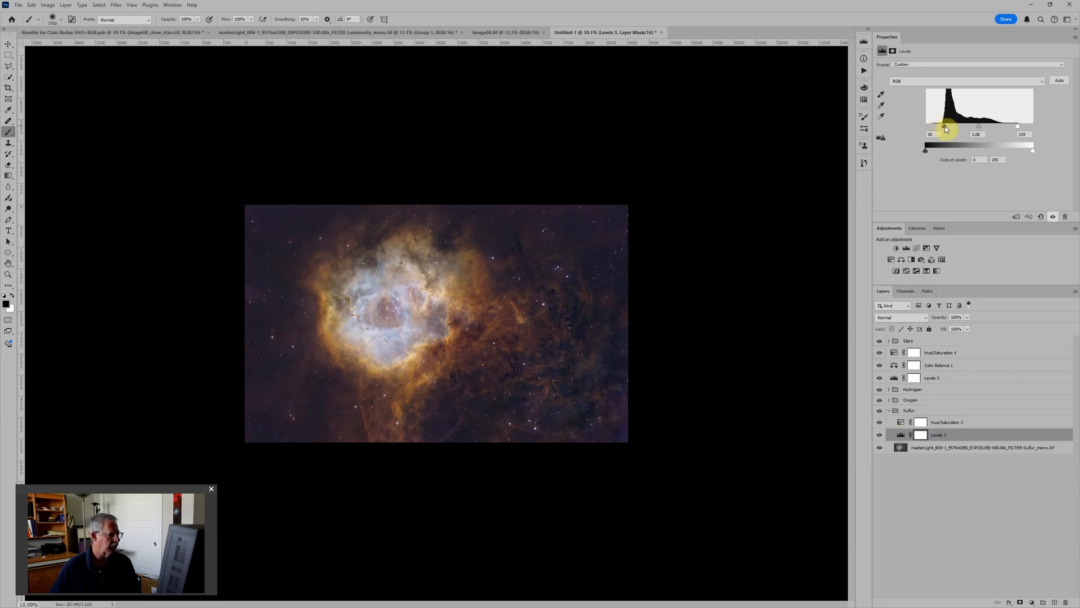
left_click_drag(944, 126, 945, 126)
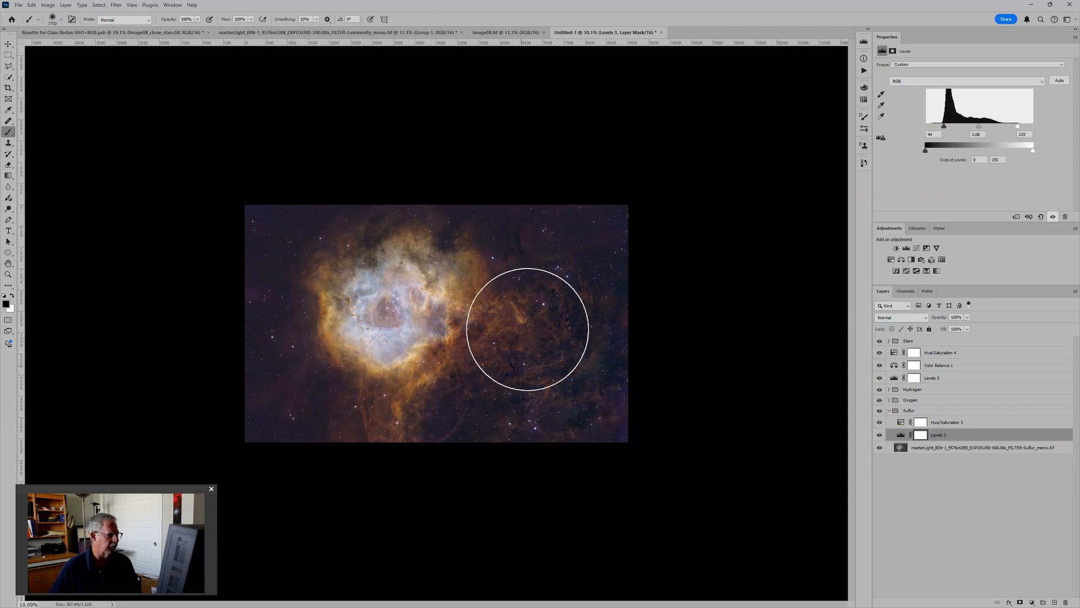
Step: Set the Oxygen group's Levels black input to about 36 and its midtones to 0.88
left_click(889, 399)
left_click(900, 424)
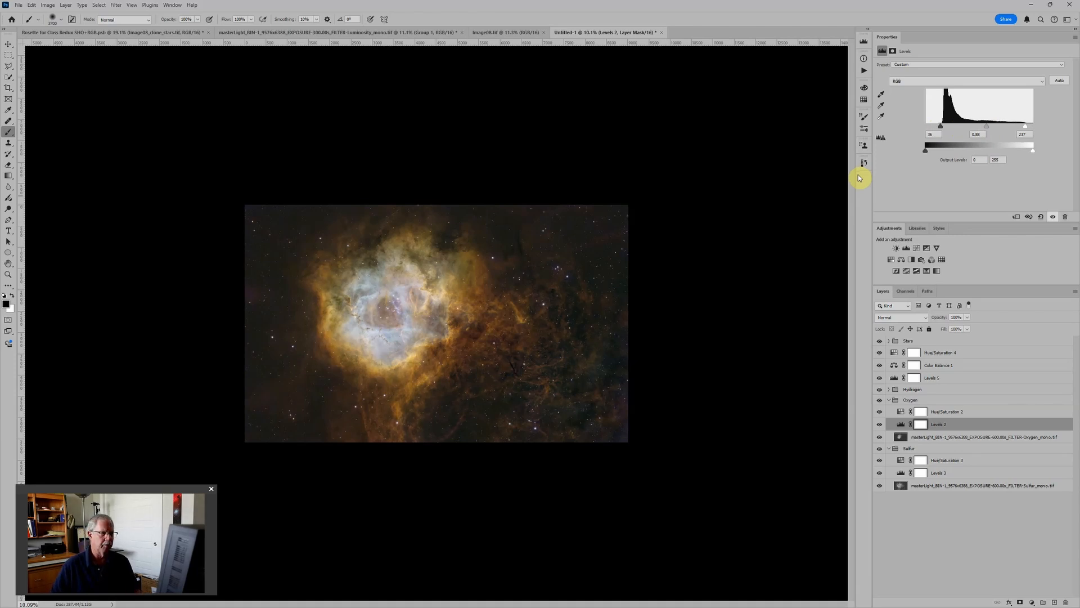
scroll(562, 272, "up", 3)
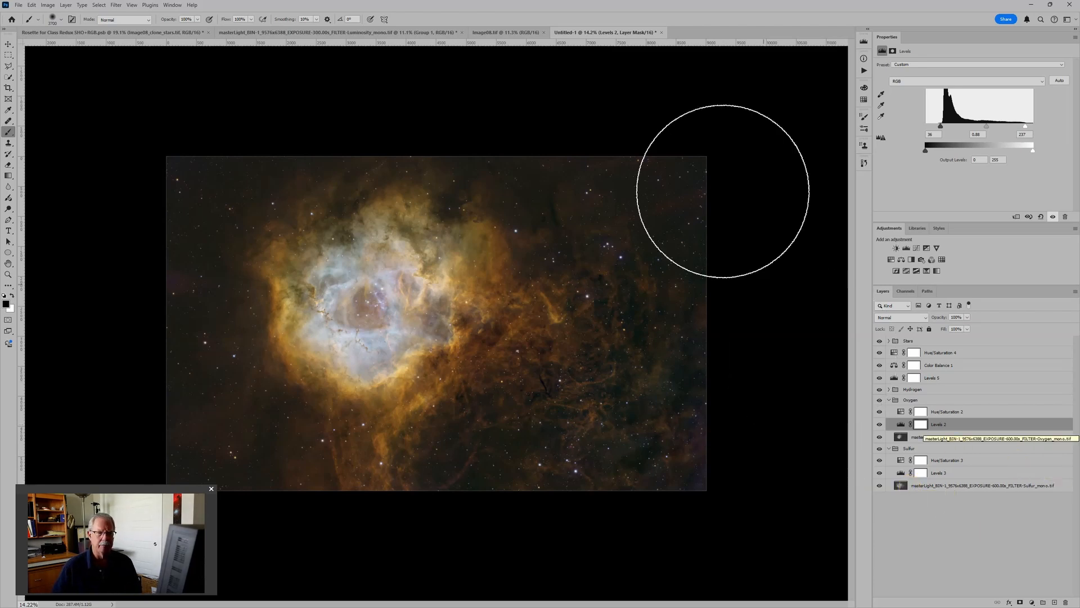
scroll(645, 181, "down", 1)
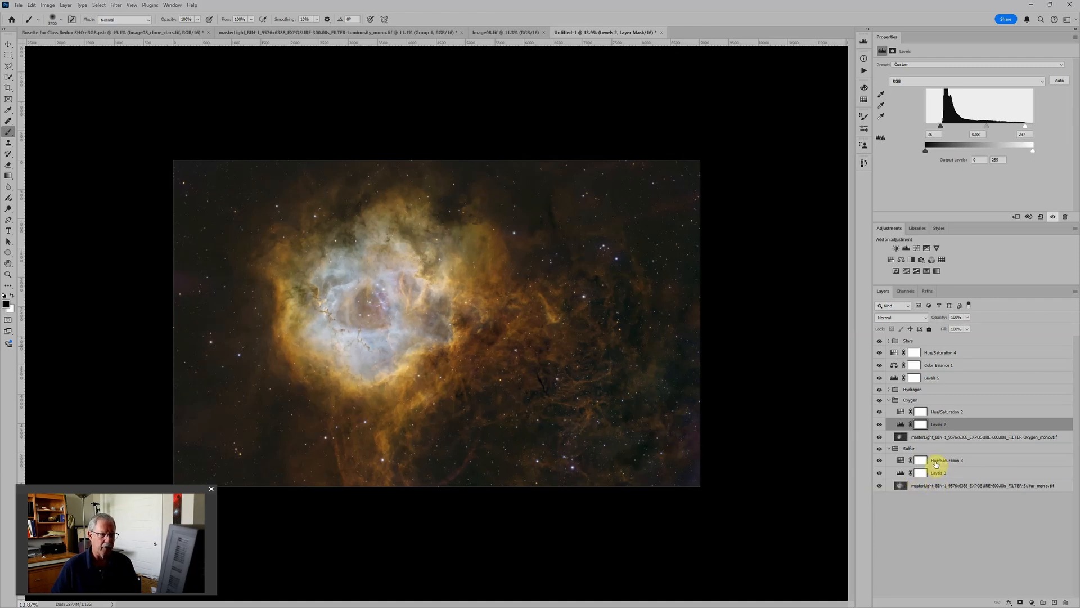
left_click(900, 459)
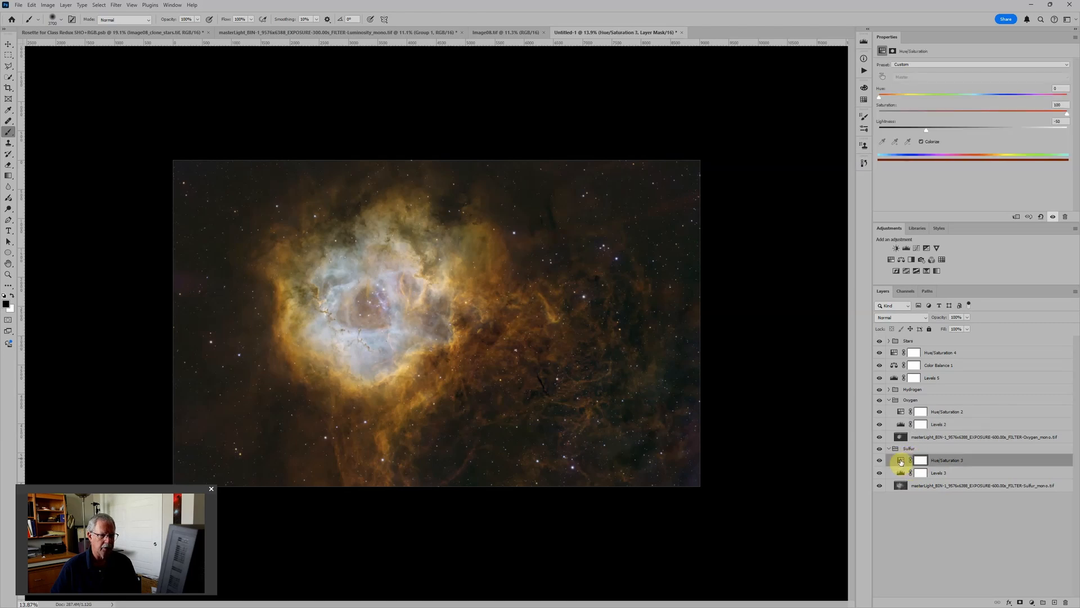
left_click(901, 414)
scroll(581, 261, "down", 2)
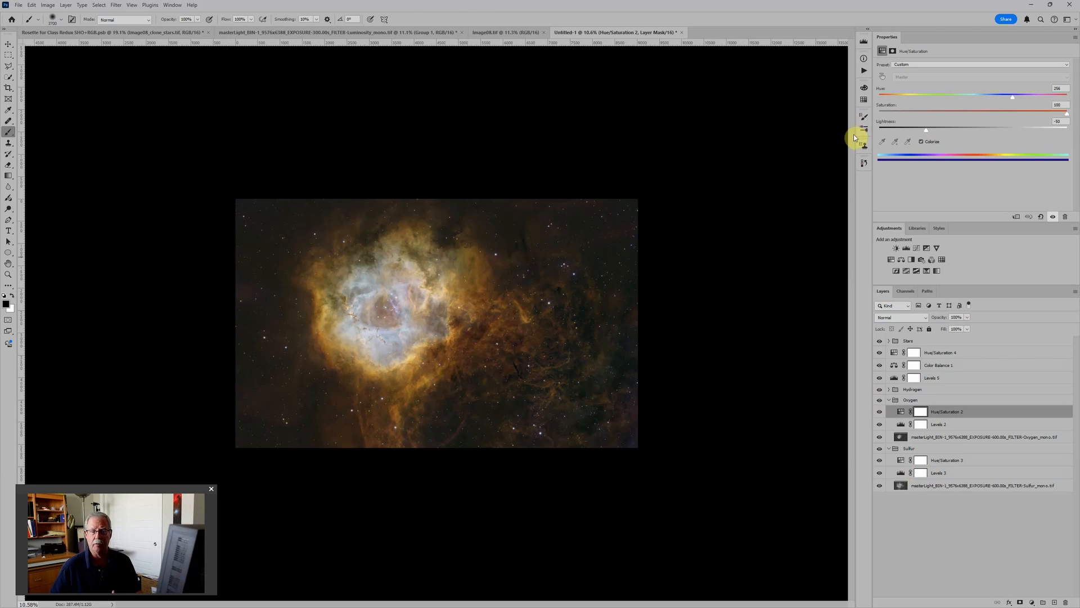
Step: Close the Untitled-1 document without saving its changes
left_click(681, 32)
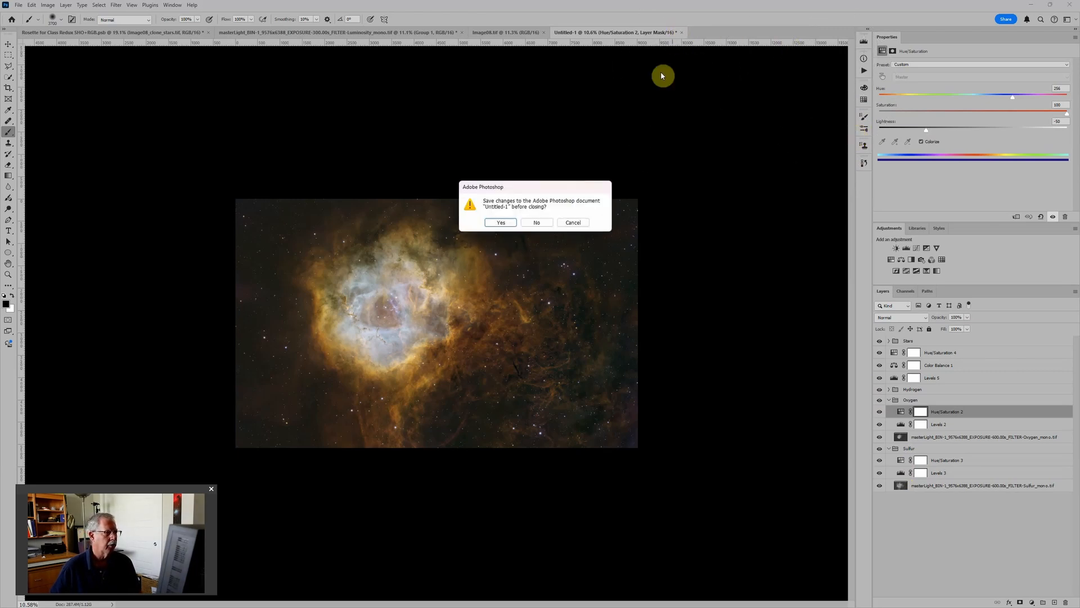
left_click(543, 223)
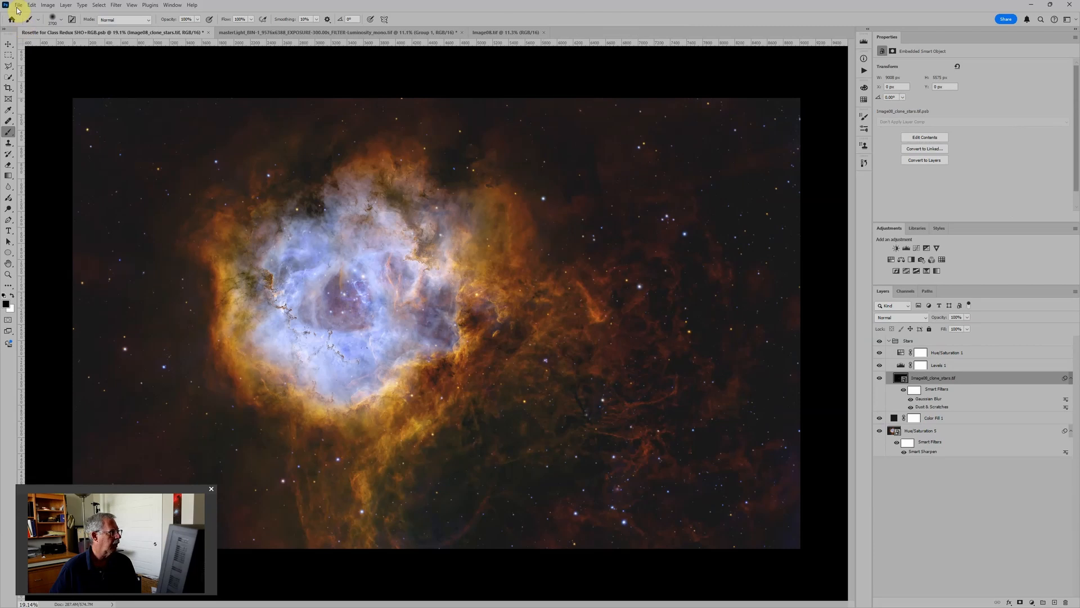
Step: Load the Hydrogen, Oxygen and Sulfur mono masters and Image08_stars as layers into a new file stack
left_click(18, 5)
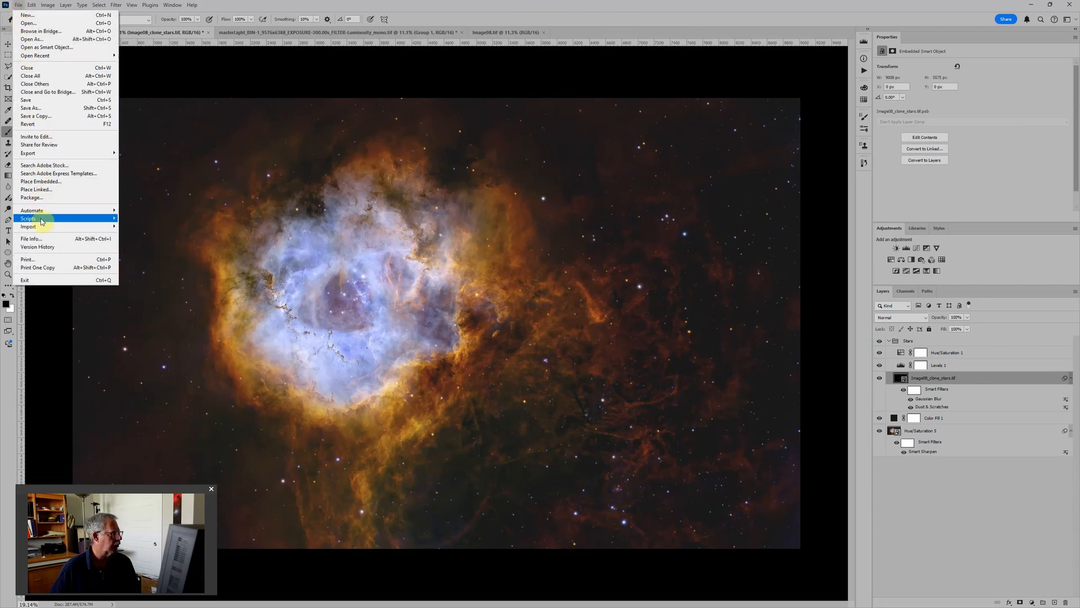
mouse_move(44, 219)
left_click(147, 285)
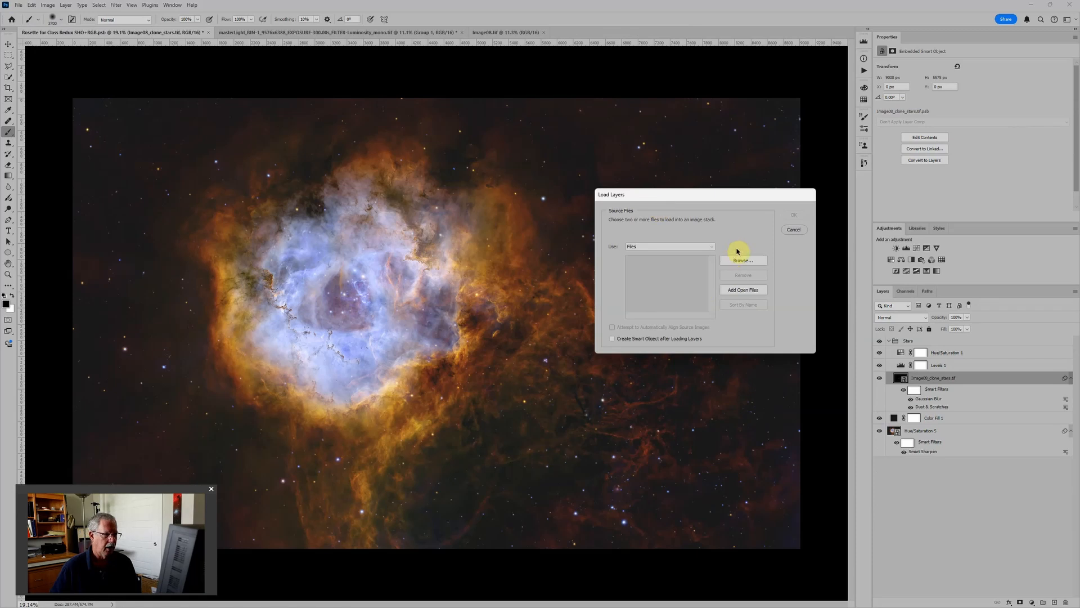
left_click(748, 263)
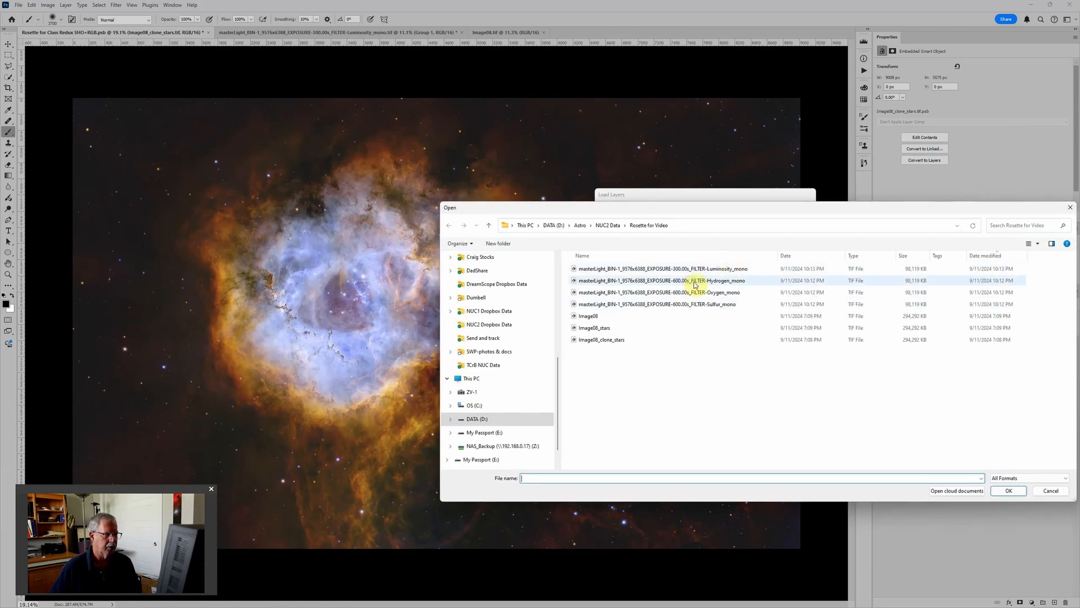
left_click(696, 281)
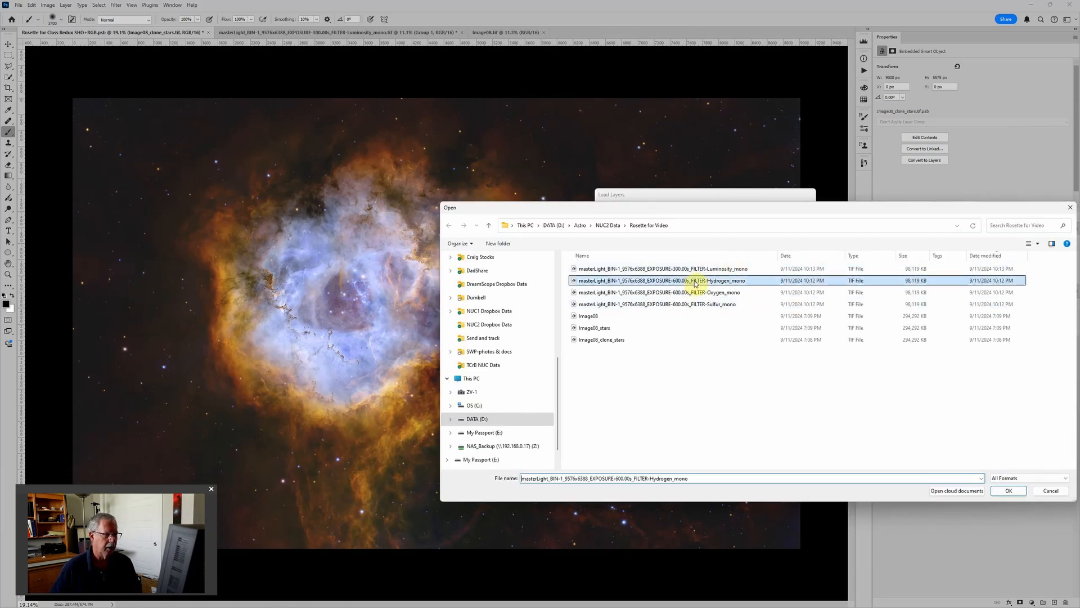
left_click(698, 292, "shift")
left_click(698, 304, "shift")
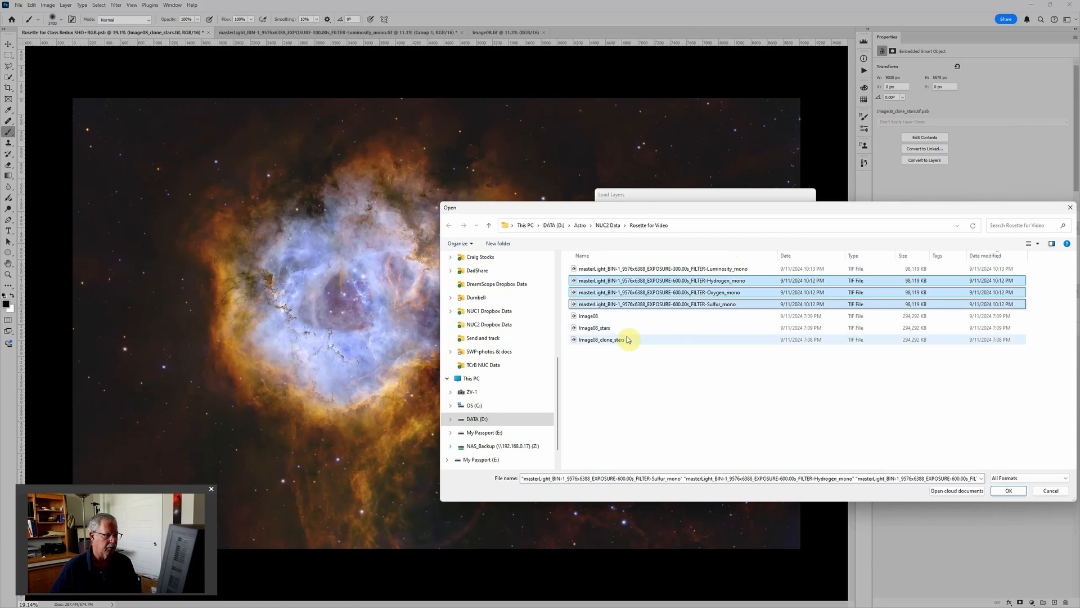
left_click(619, 328, "ctrl")
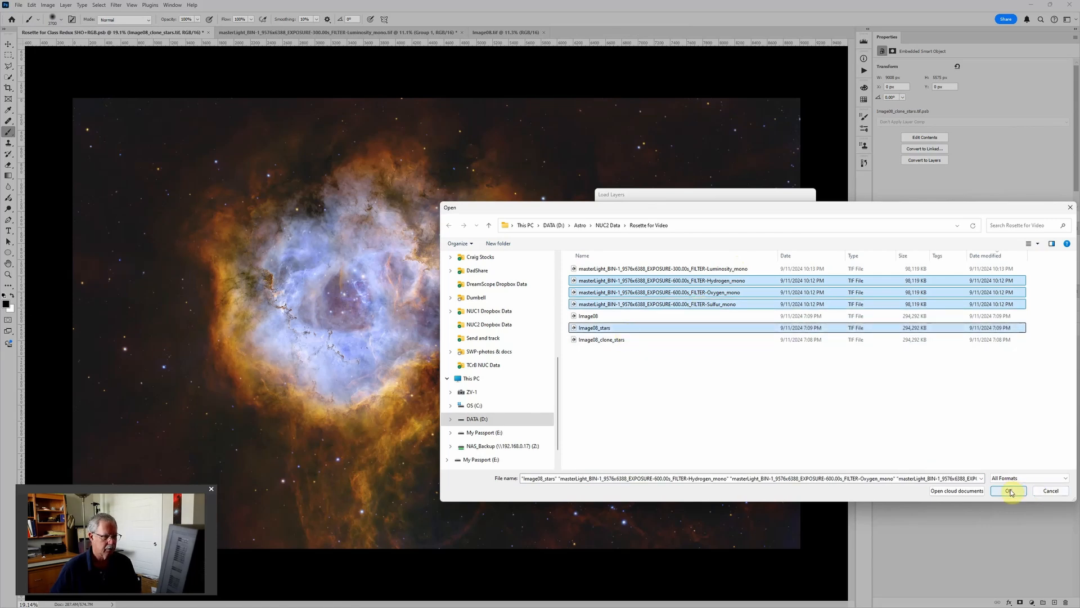
left_click(1008, 491)
left_click(793, 216)
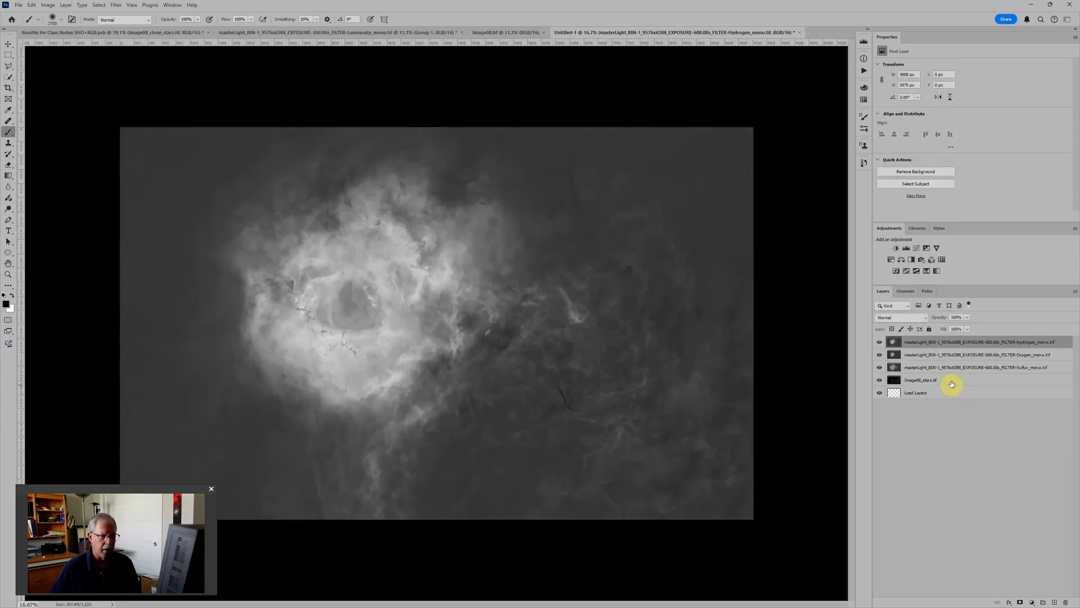
Step: Move the Image08_stars layer to the top of the stack and run the recorded "Make All Astro" action to build the groups
left_click_drag(945, 380, 941, 336)
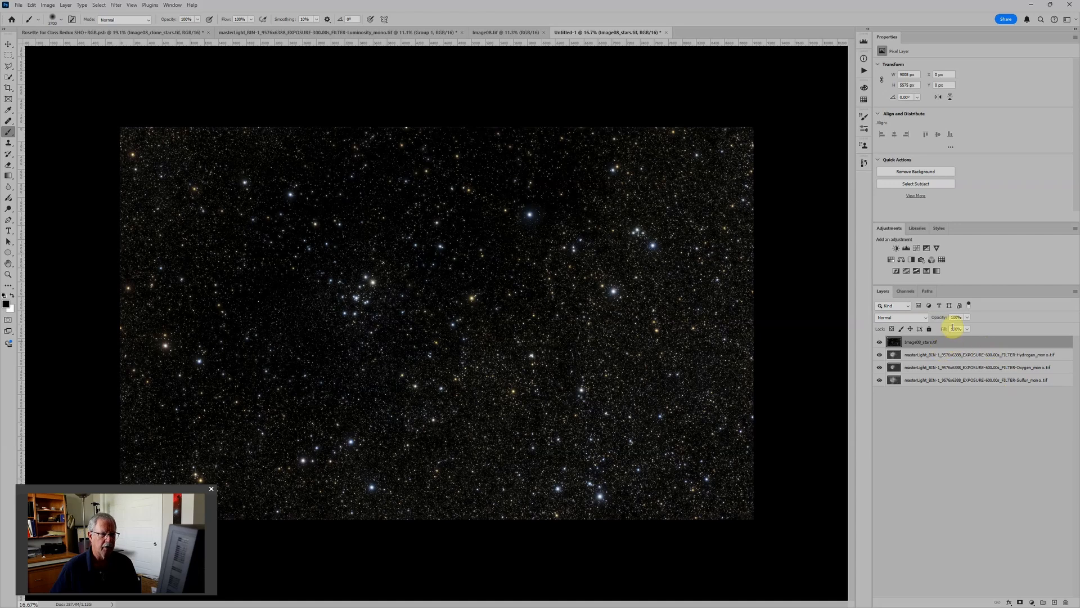
left_click(864, 72)
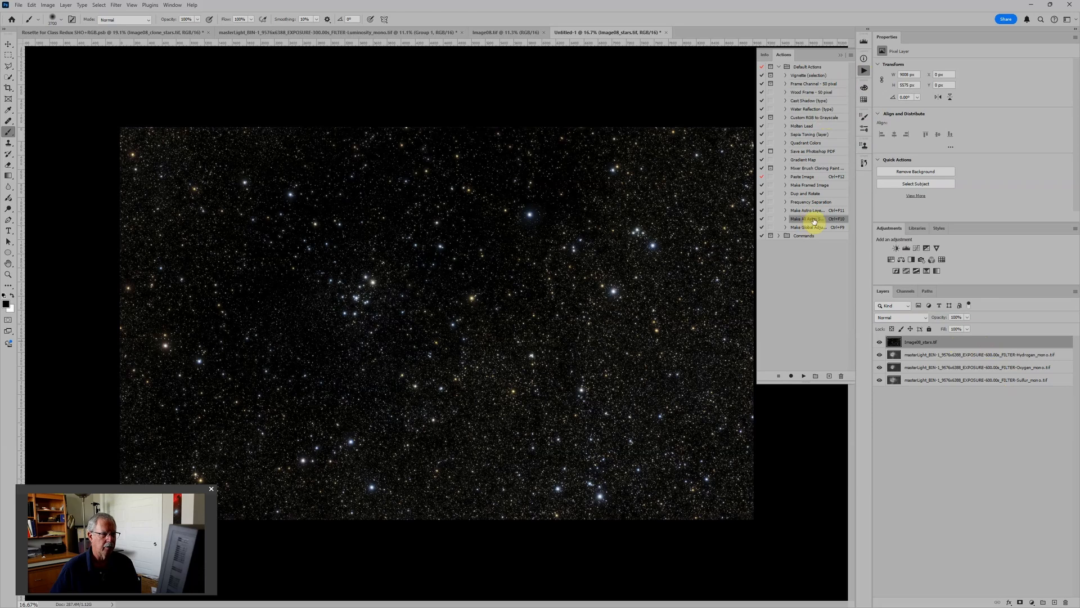
left_click(803, 376)
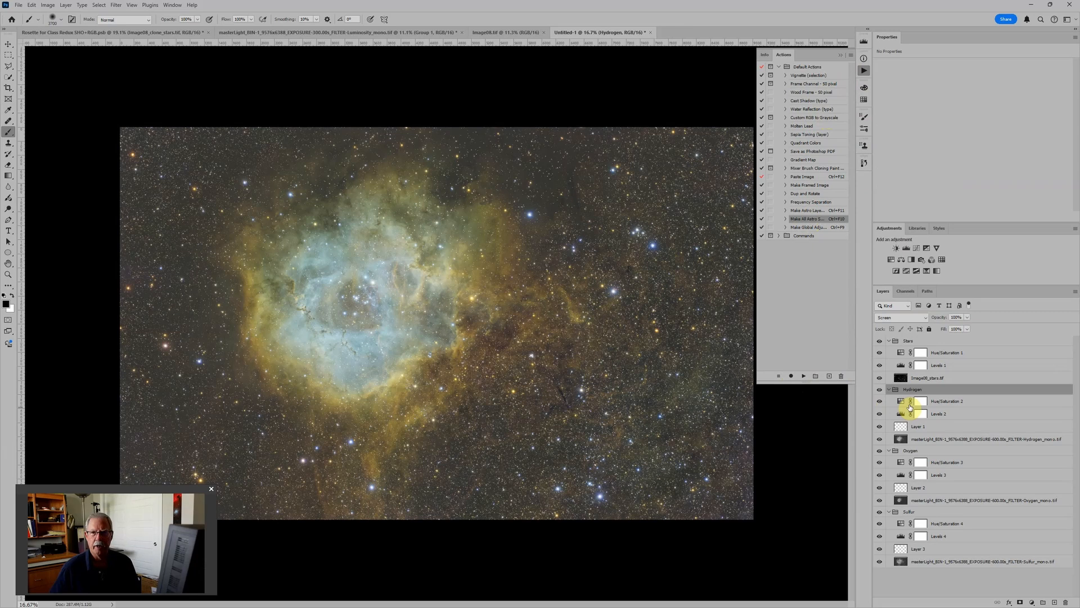
Step: Raise the Levels black inputs to about 31 for Sulfur, 29 for Oxygen and 34 for Hydrogen
left_click(911, 534)
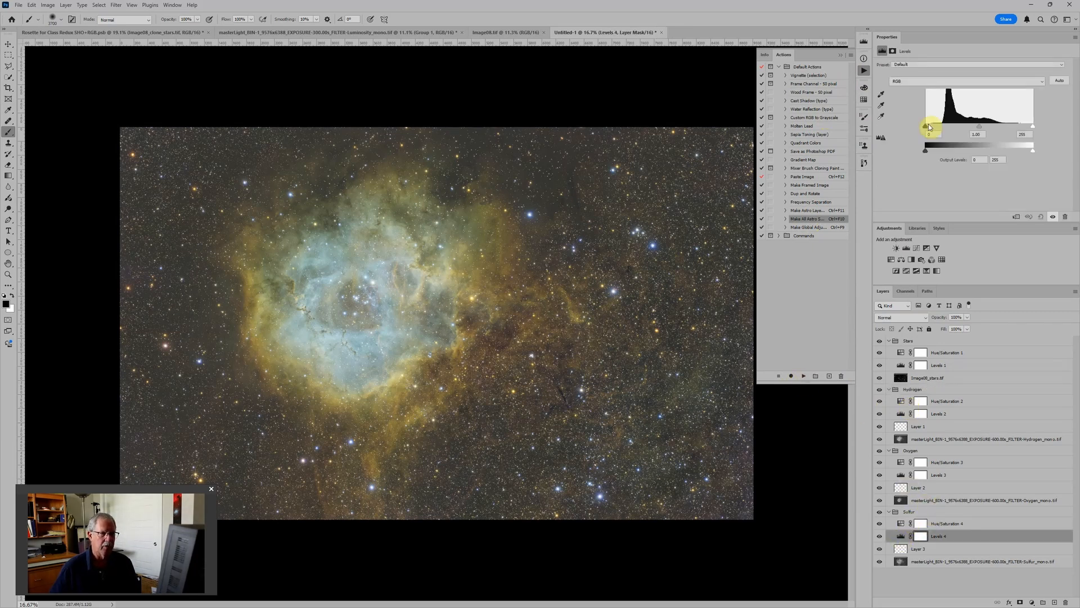
left_click(906, 475)
left_click_drag(926, 126, 937, 126)
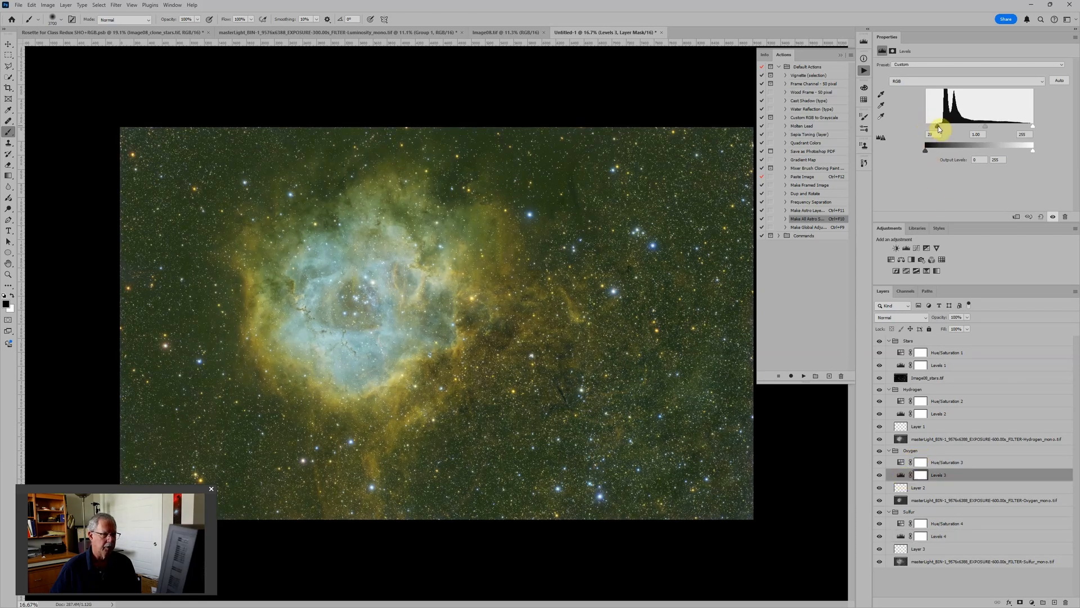
left_click(900, 415)
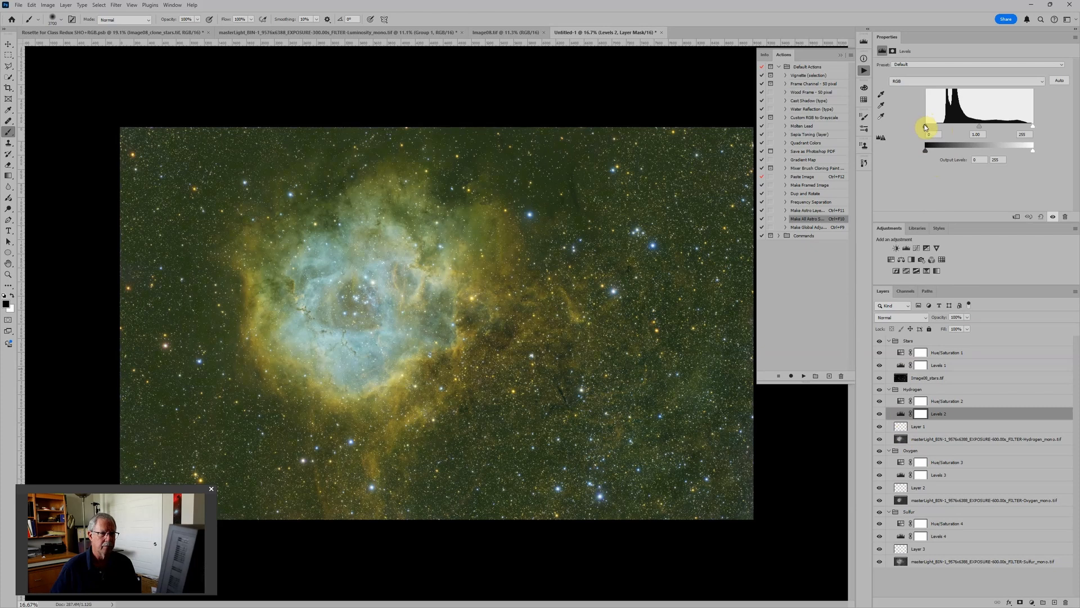
left_click_drag(926, 126, 929, 126)
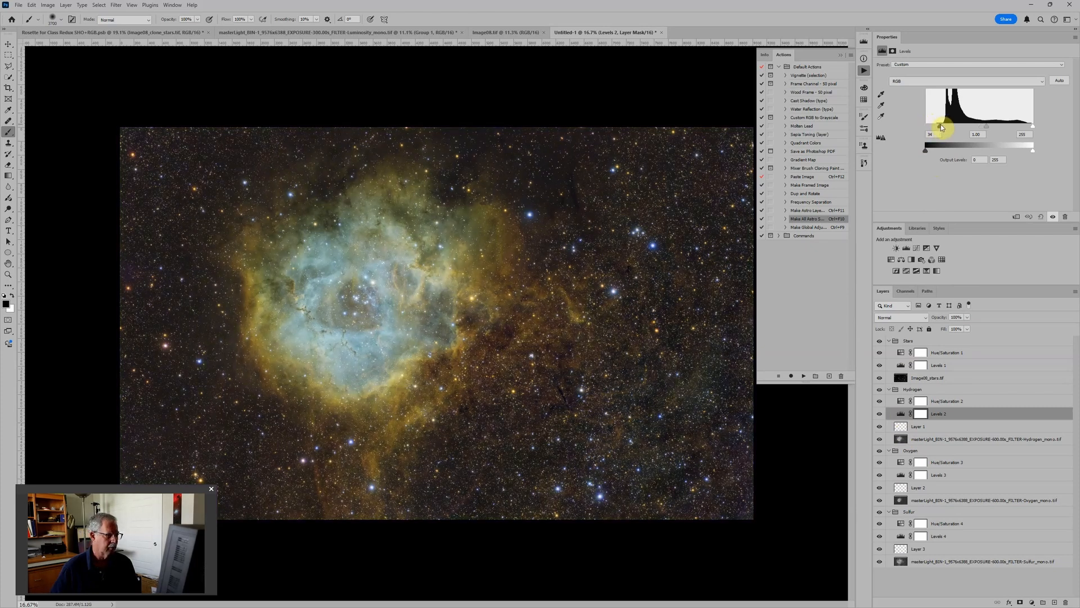
Step: Set the Levels midtones to about 0.43 in the Stars group and about 1.12 in the Oxygen group
left_click(900, 365)
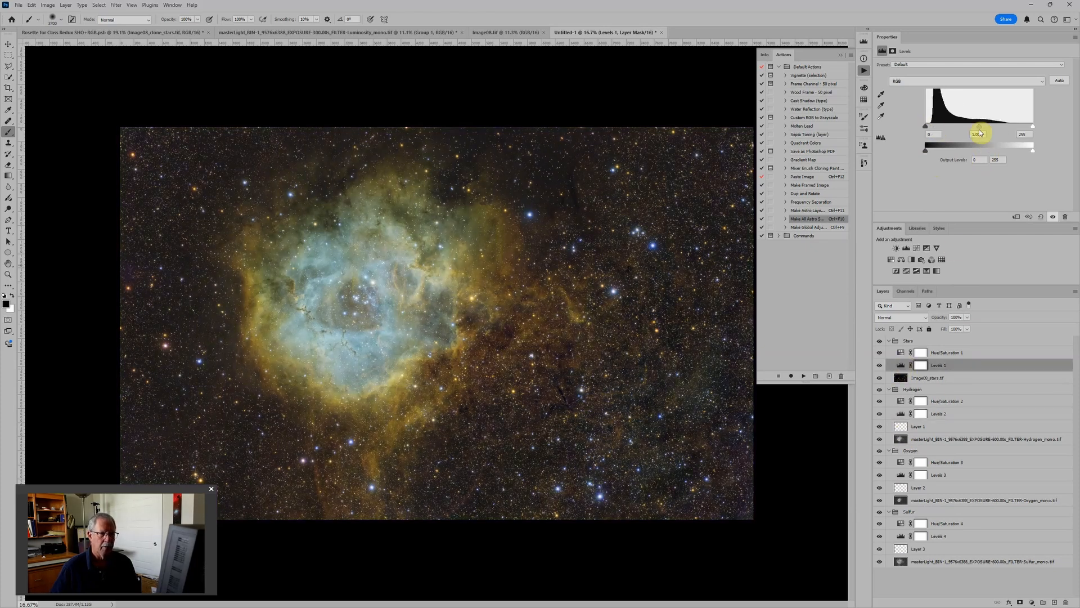
left_click_drag(979, 126, 1005, 125)
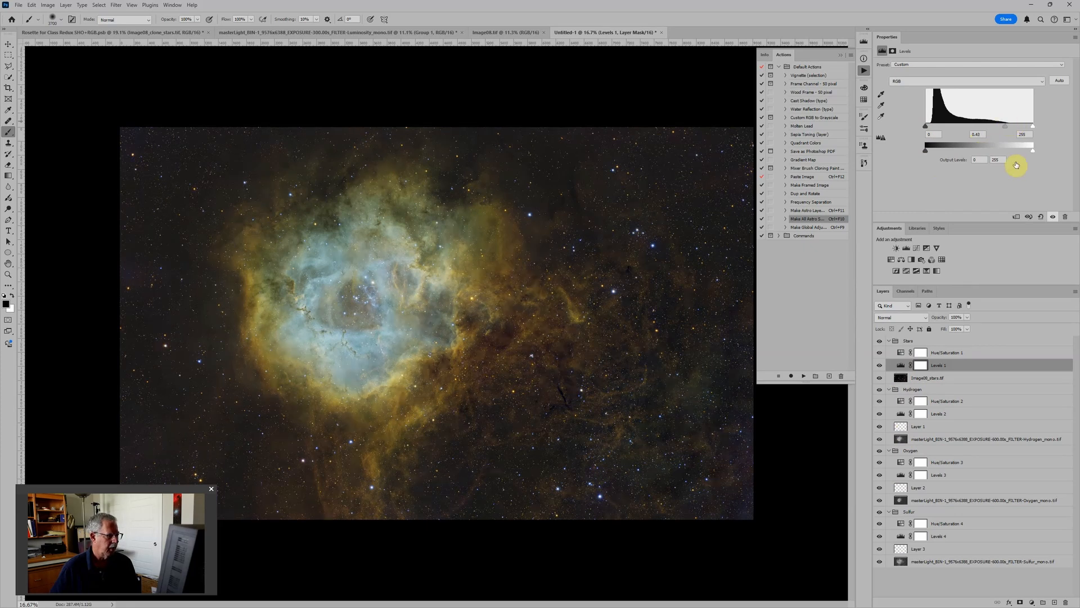
left_click(900, 475)
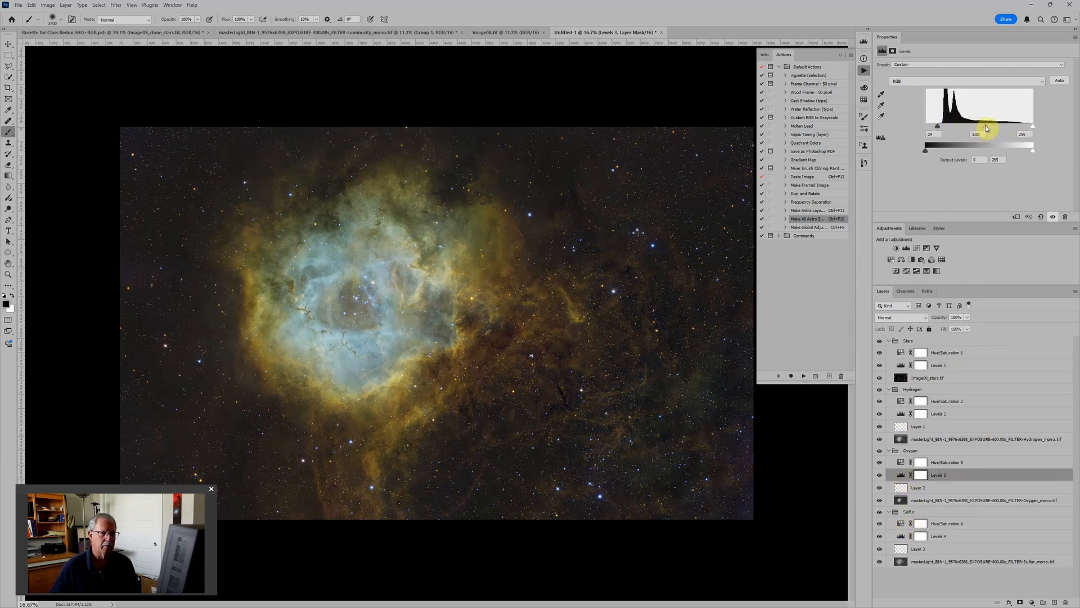
left_click_drag(983, 125, 986, 125)
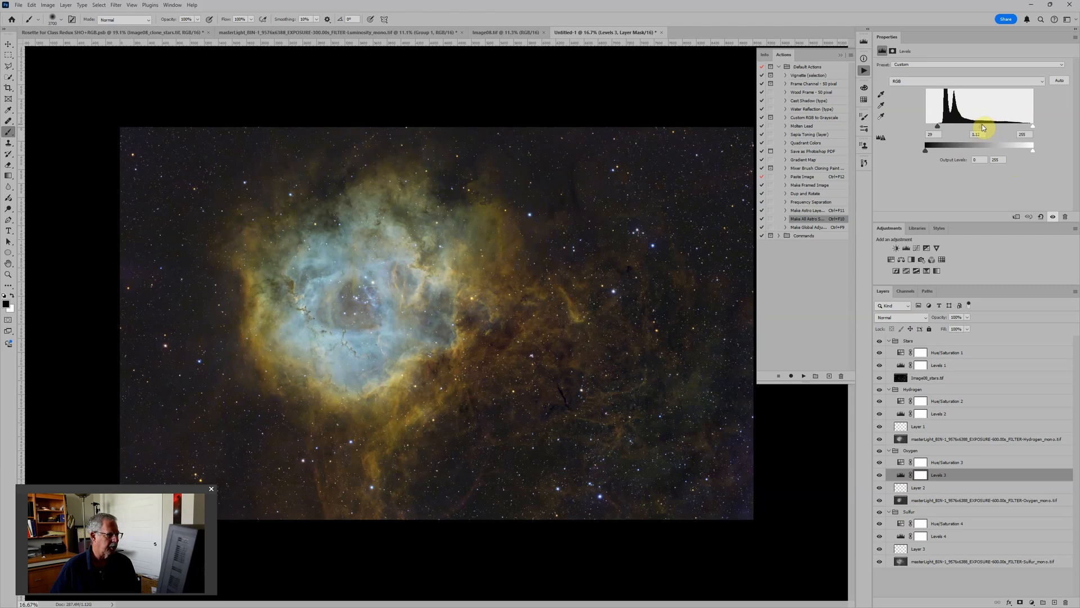
scroll(675, 330, "down", 2)
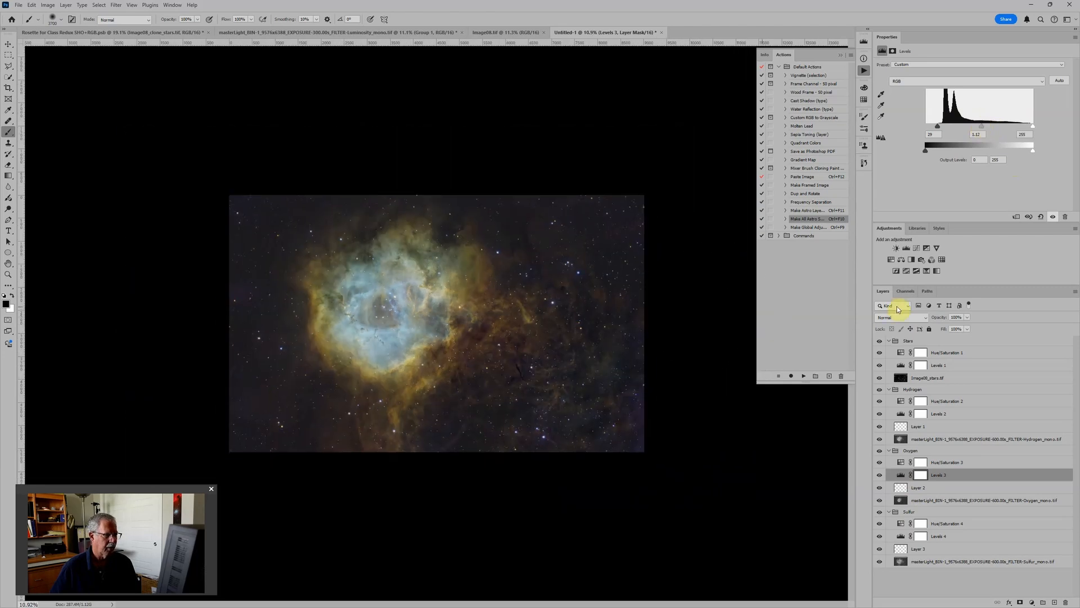
Step: Shift the Oxygen group's colorize hue to about 253 in its Hue/Saturation adjustment
left_click(904, 463)
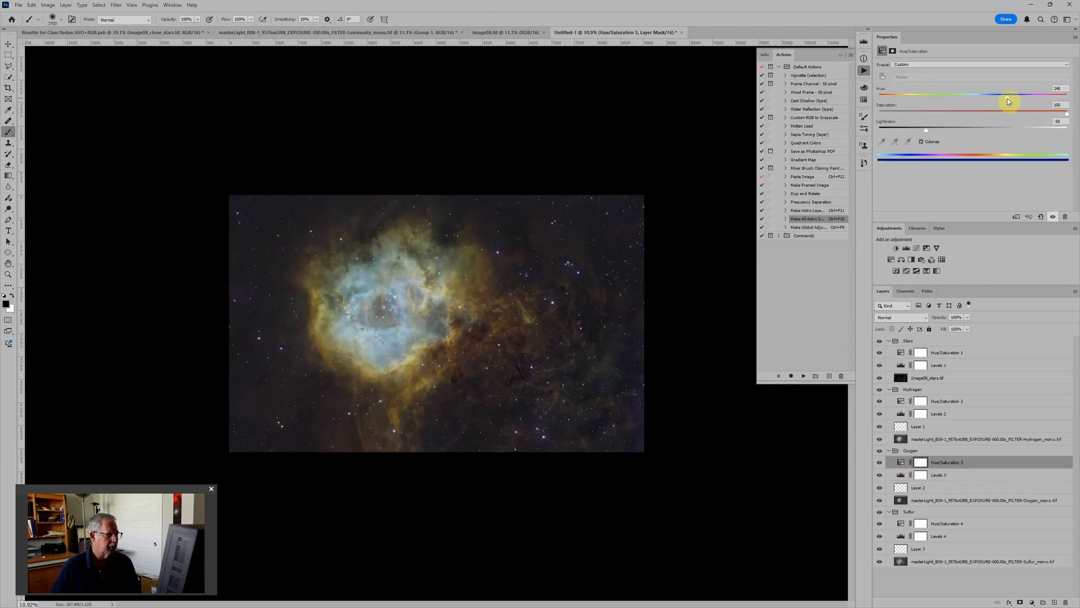
left_click_drag(1008, 101, 1011, 101)
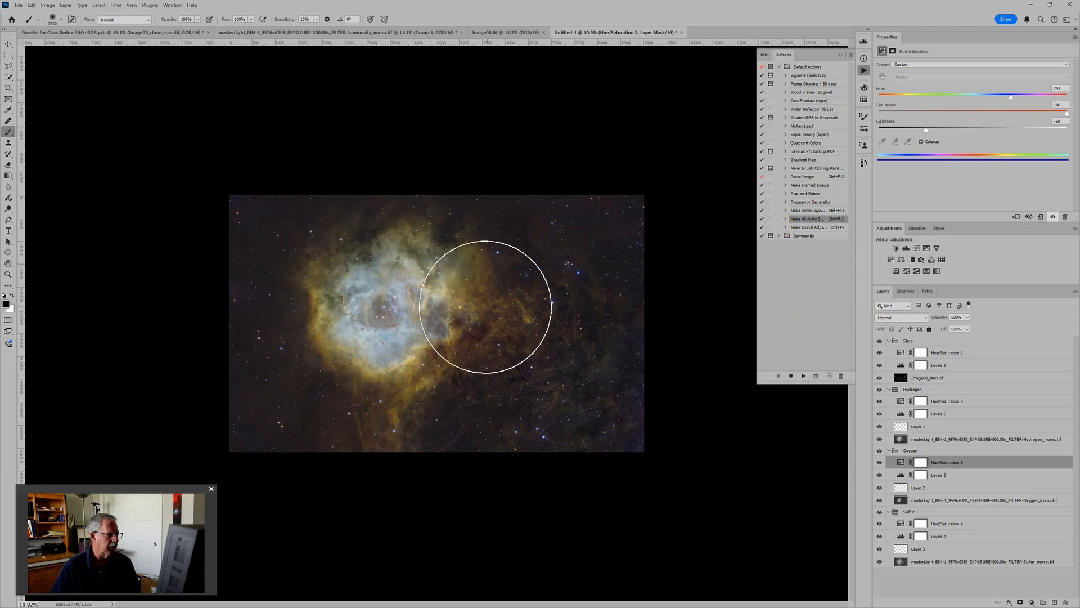
scroll(478, 307, "up", 2)
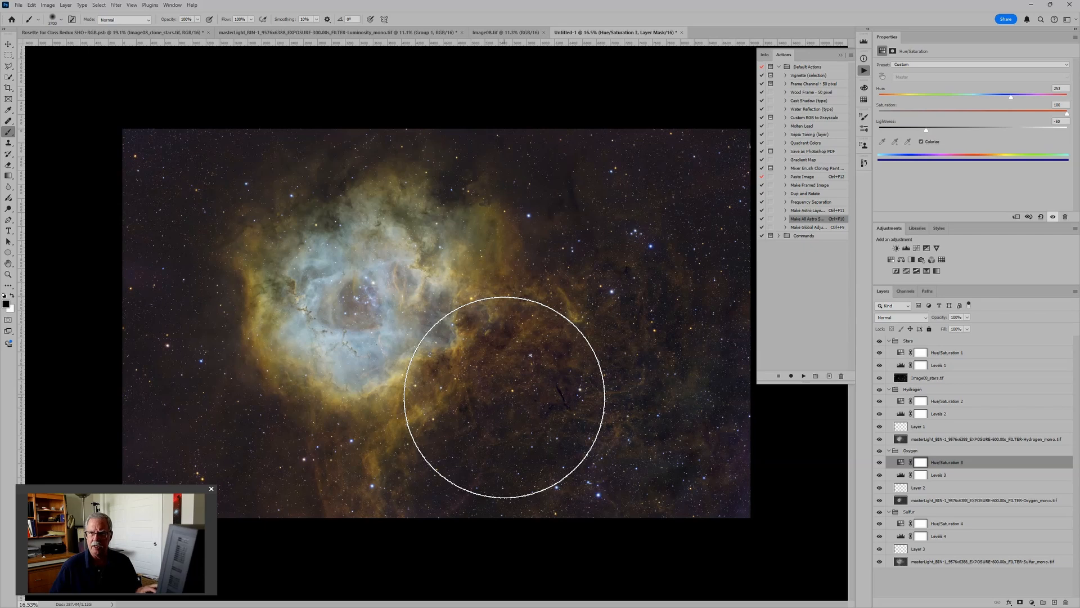
Step: Lower the Stars group's Levels midtones to about 0.40 and inspect the nebula core
left_click(901, 366)
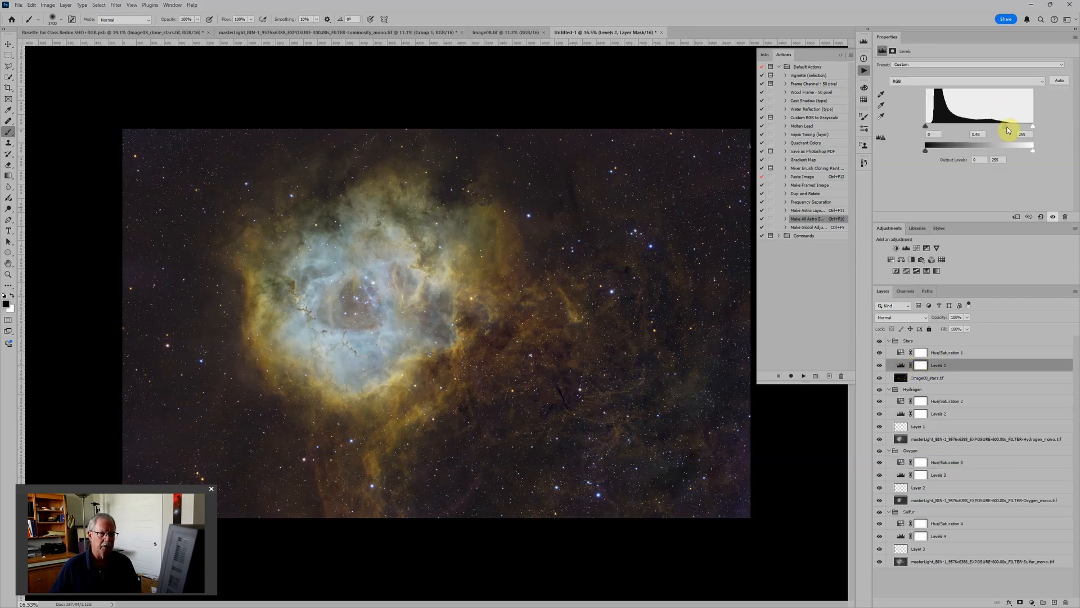
left_click_drag(1007, 130, 1010, 130)
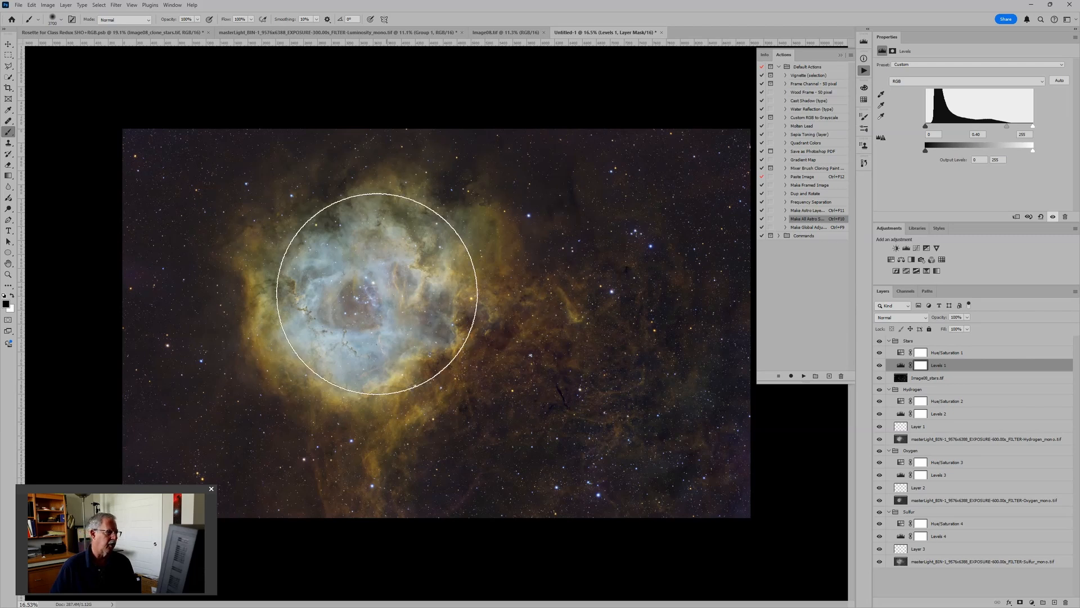
scroll(357, 315, "up", 5)
scroll(337, 299, "down", 4)
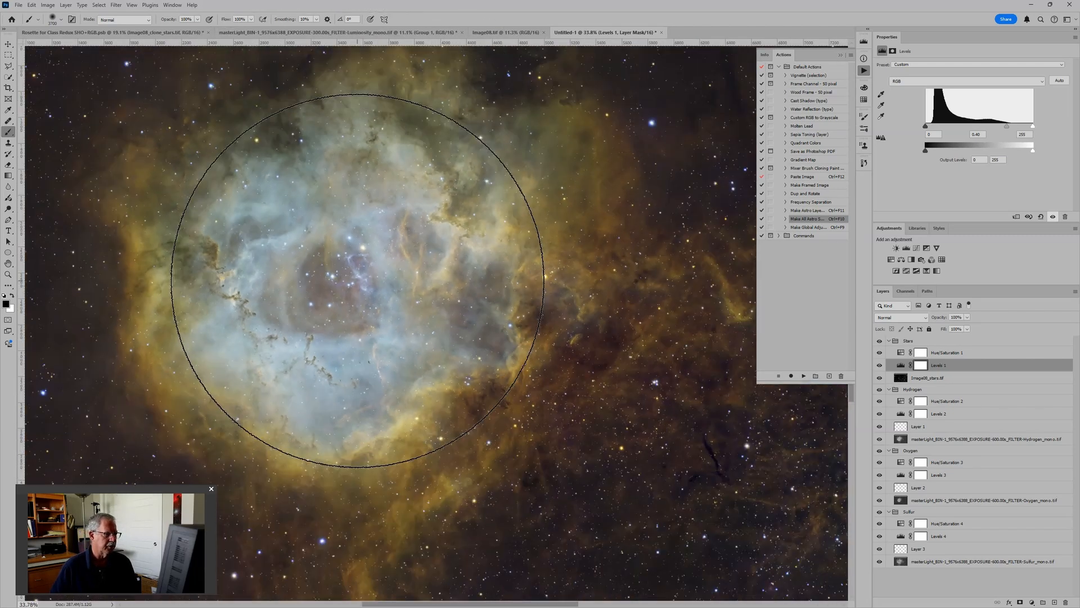